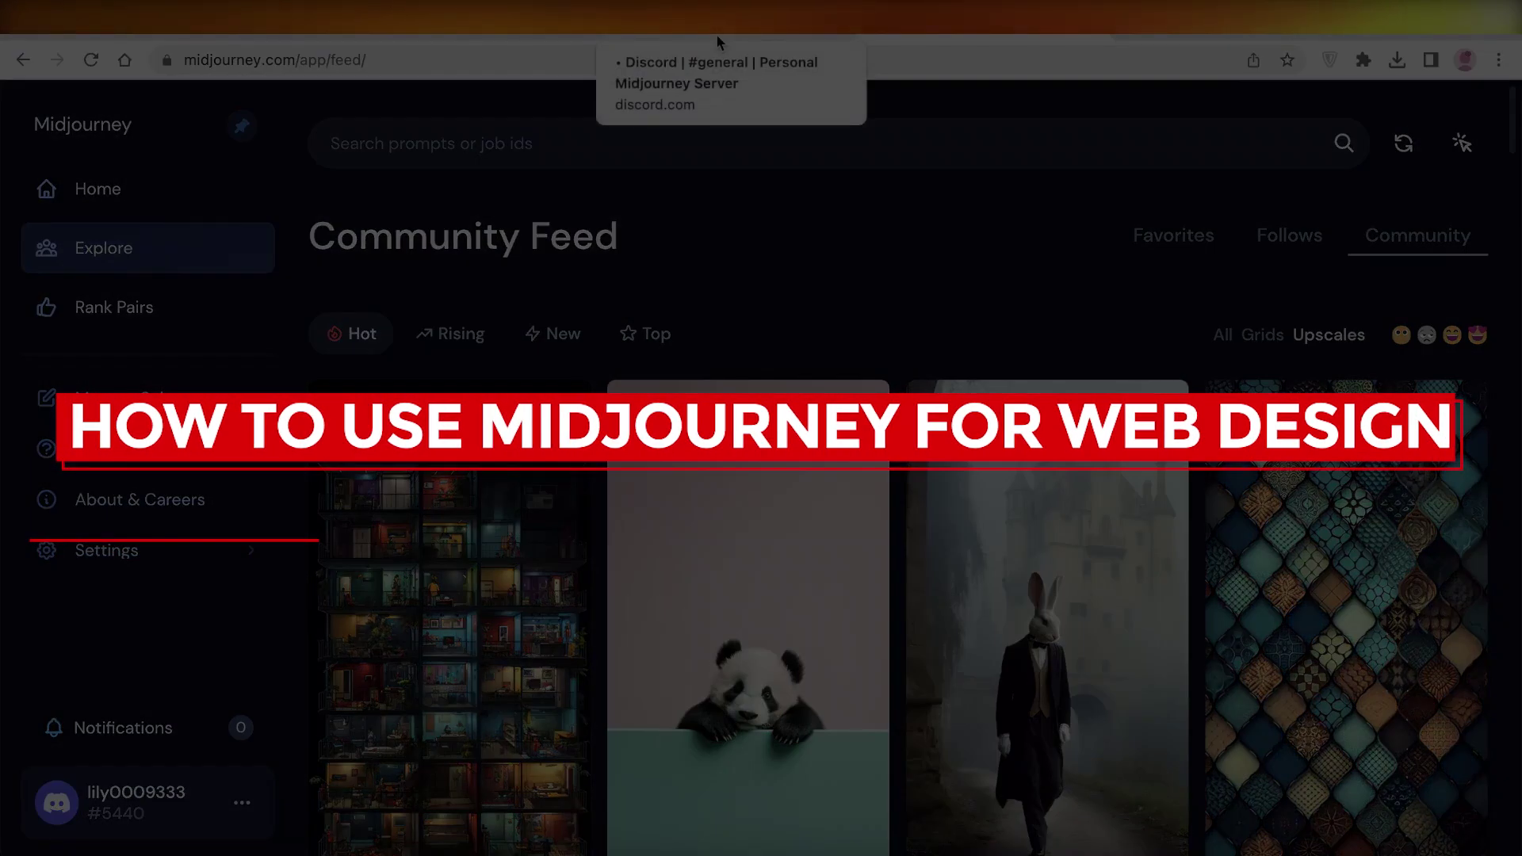
# Step: Switch to Discord, enter the Midjourney server's #newbies-99 channel and scroll through the bot's generated images
pyautogui.click(717, 38)
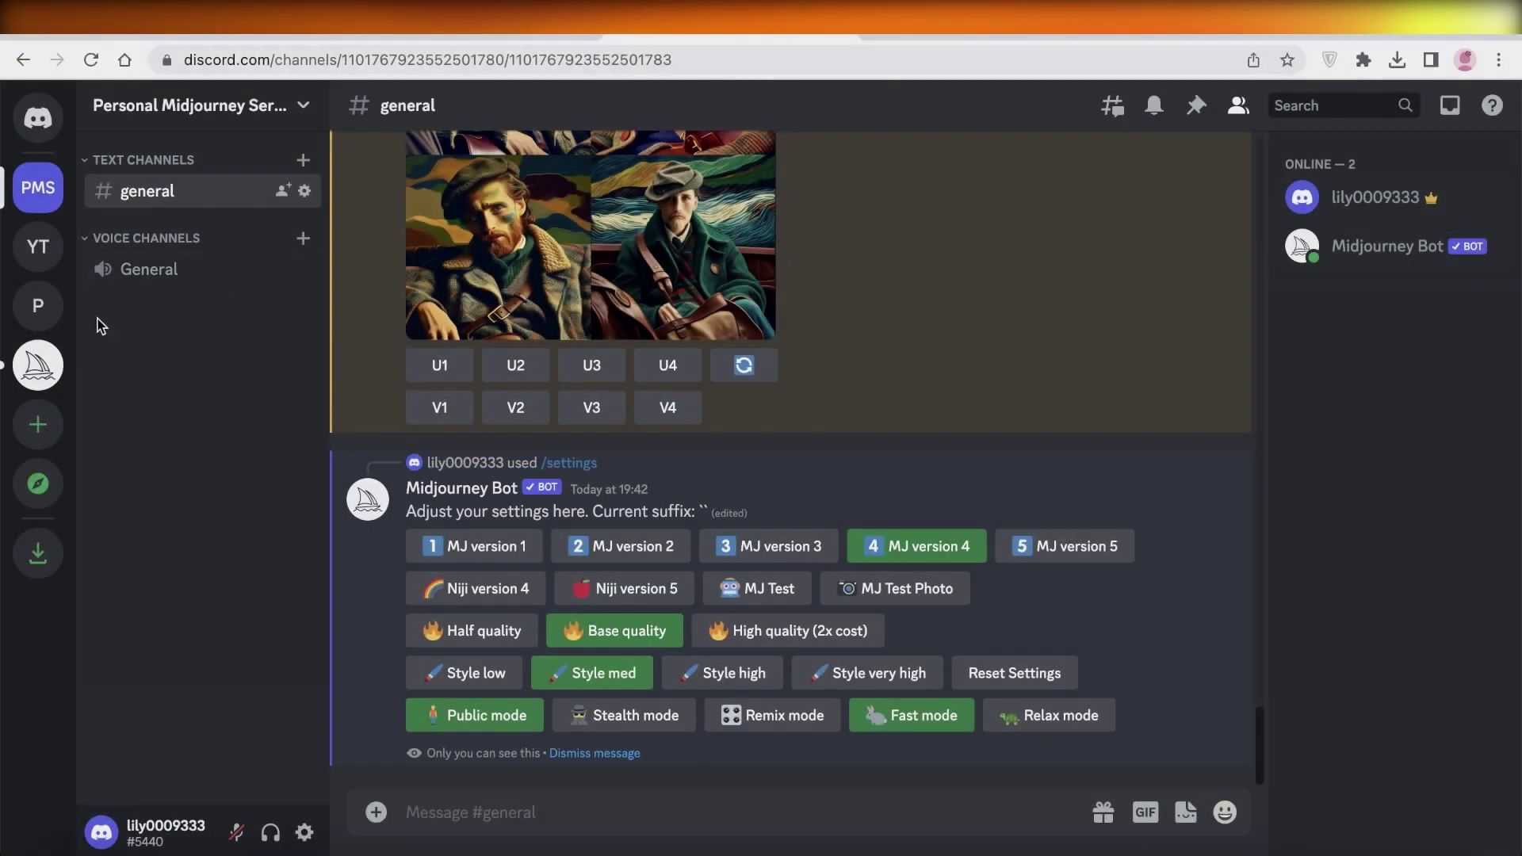
pyautogui.click(37, 366)
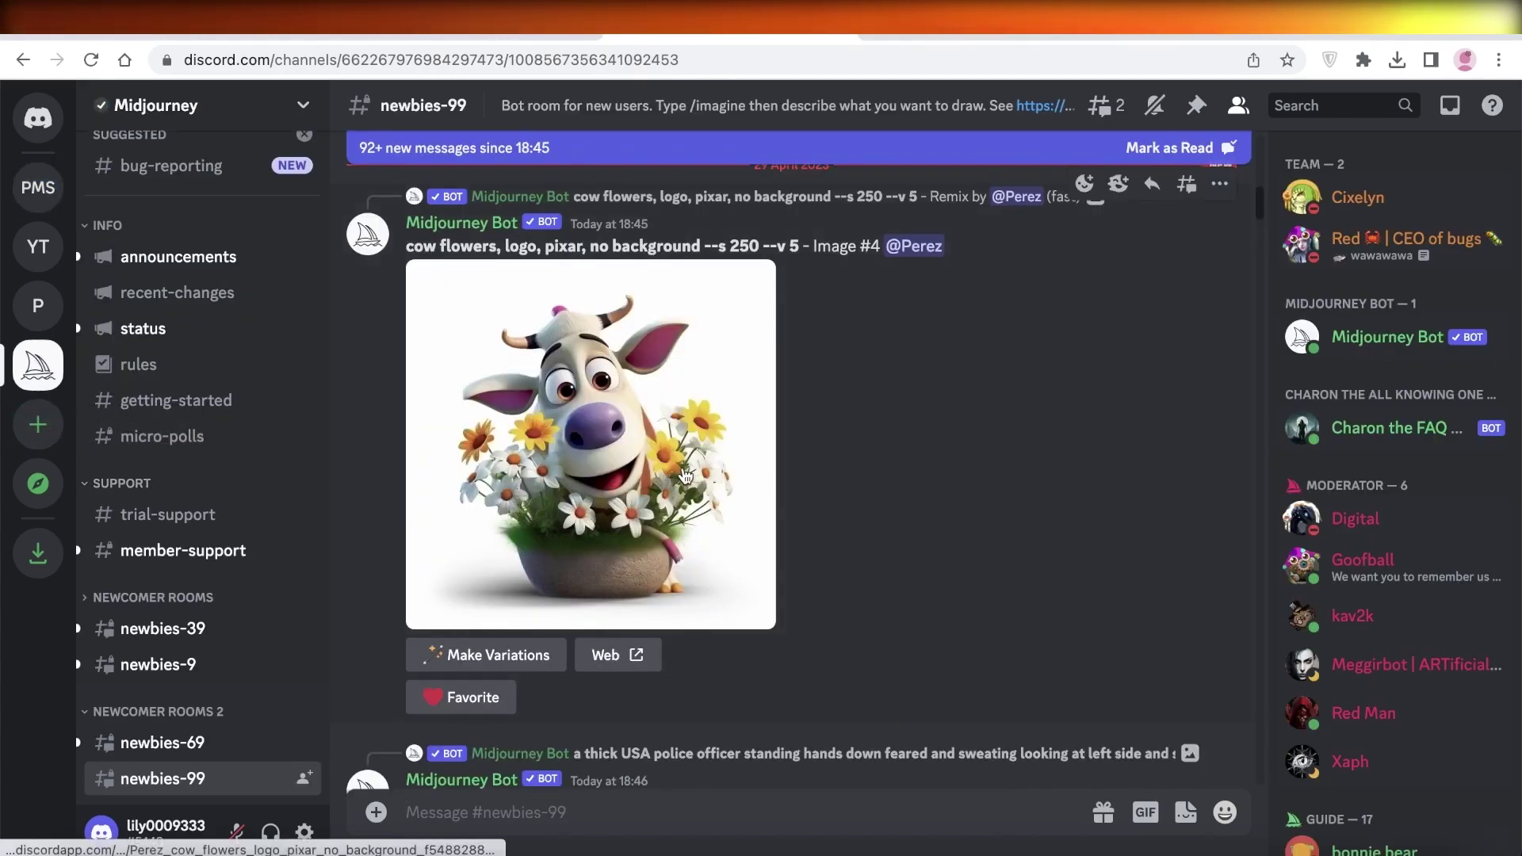
pyautogui.scroll(-15, 685, 476)
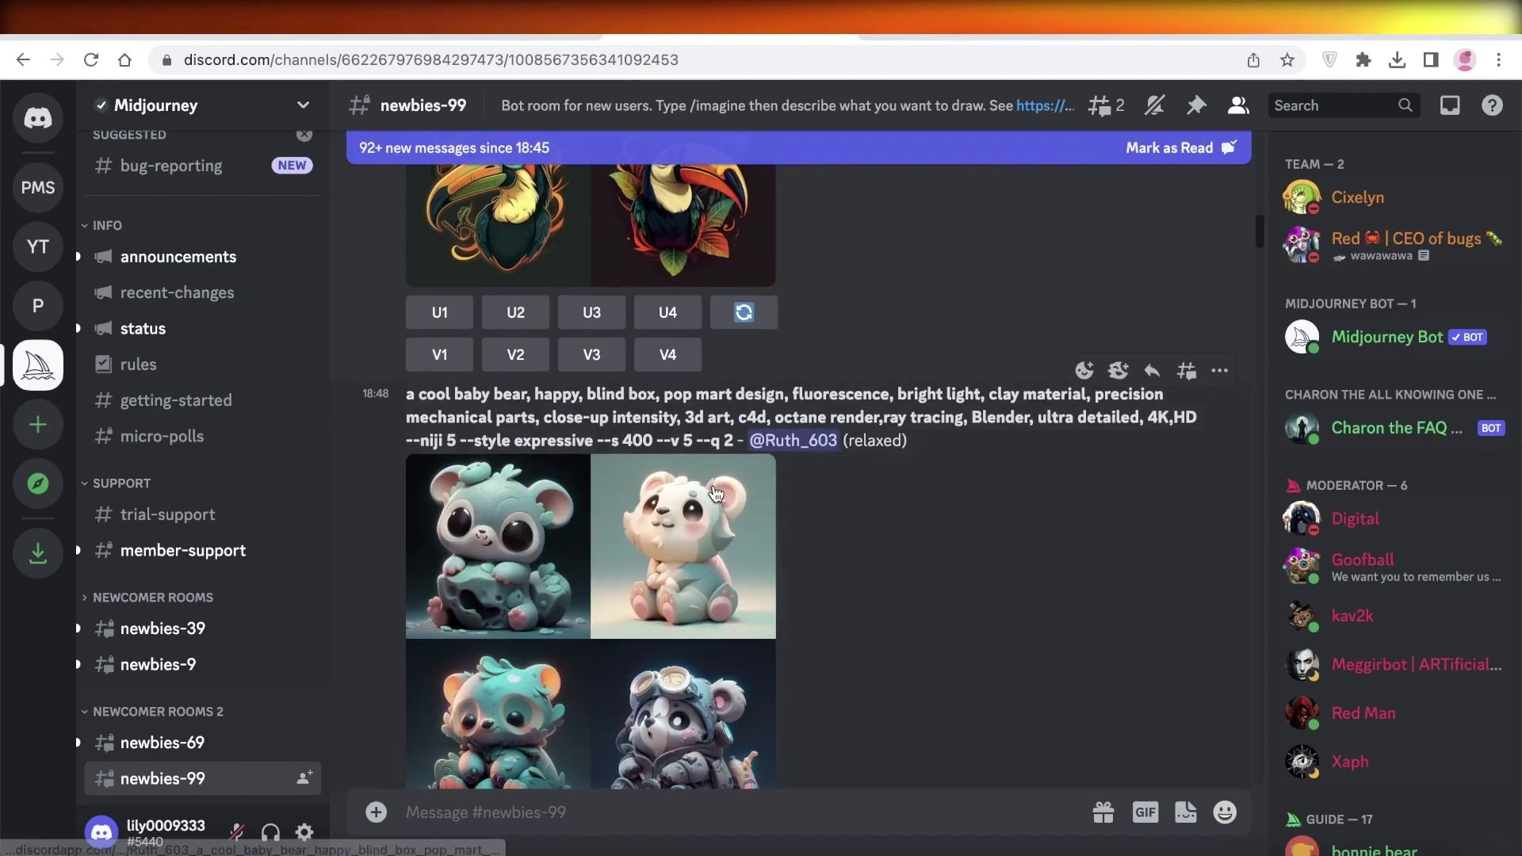
pyautogui.scroll(-10, 716, 493)
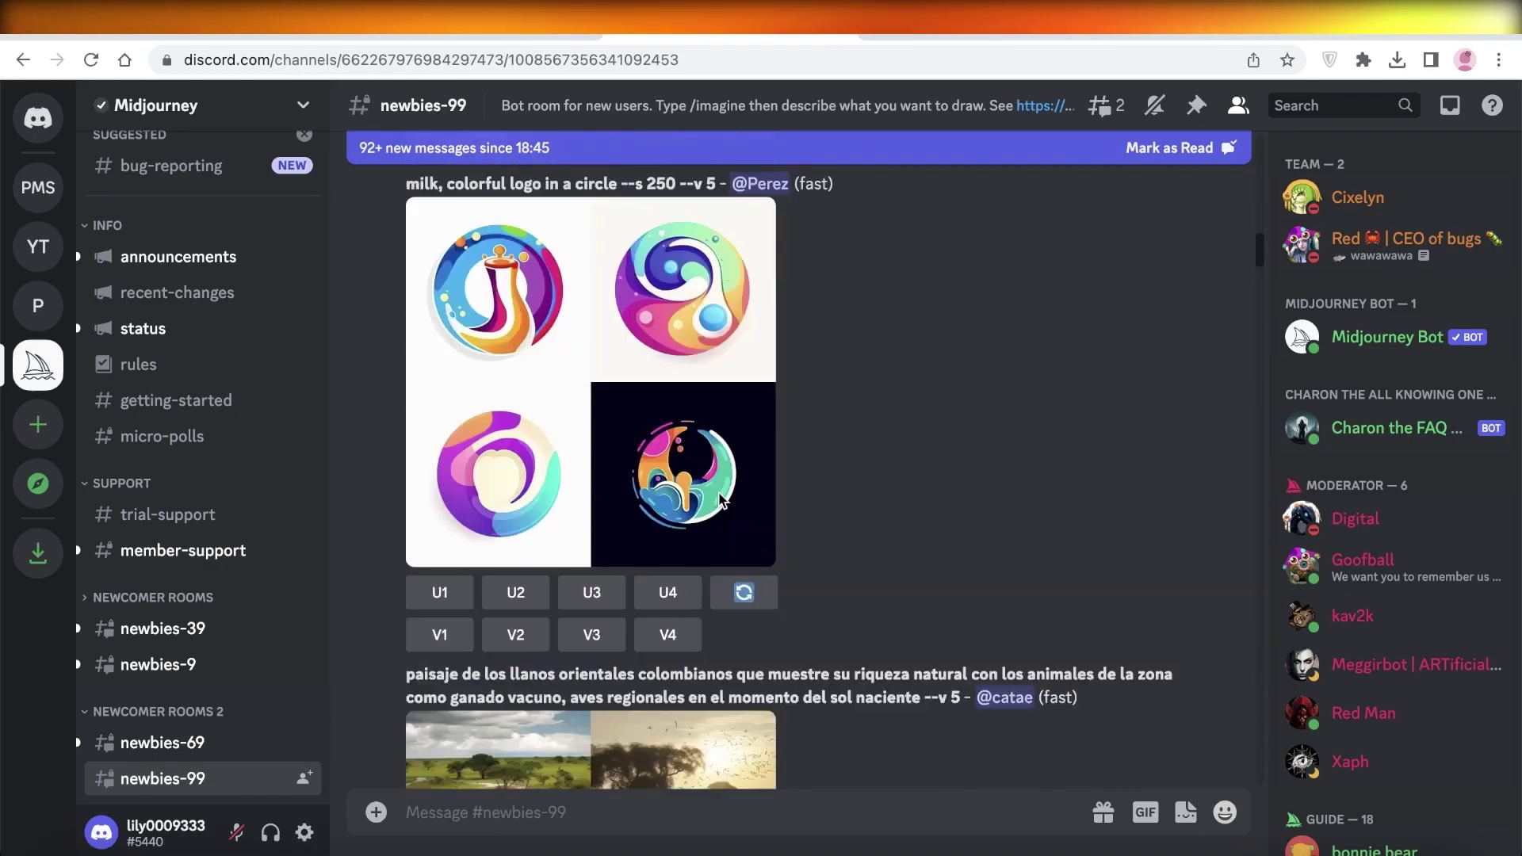
pyautogui.scroll(-8, 722, 499)
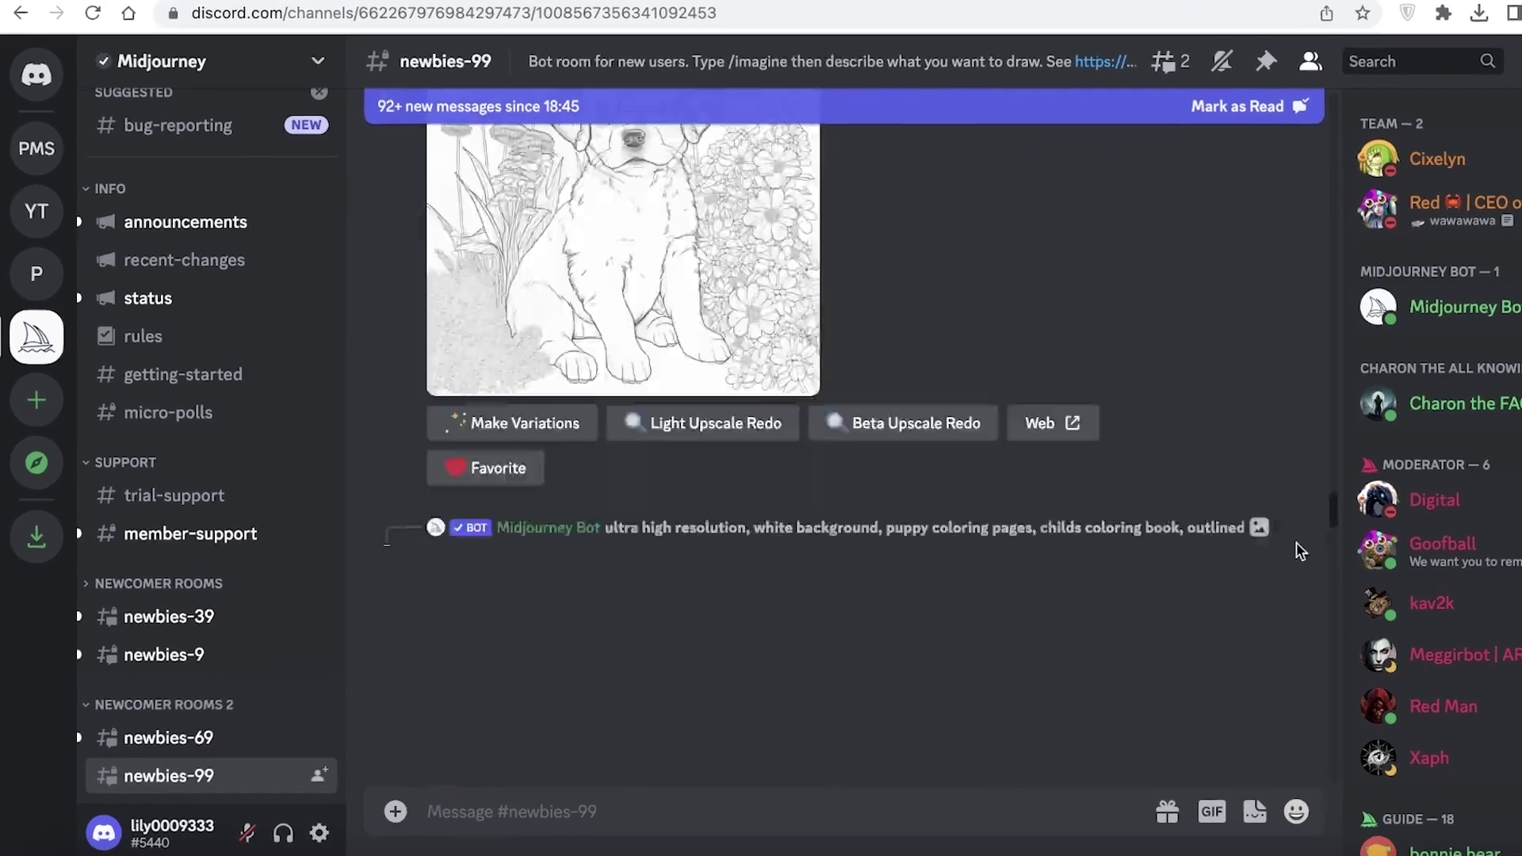
pyautogui.scroll(-10, 1296, 542)
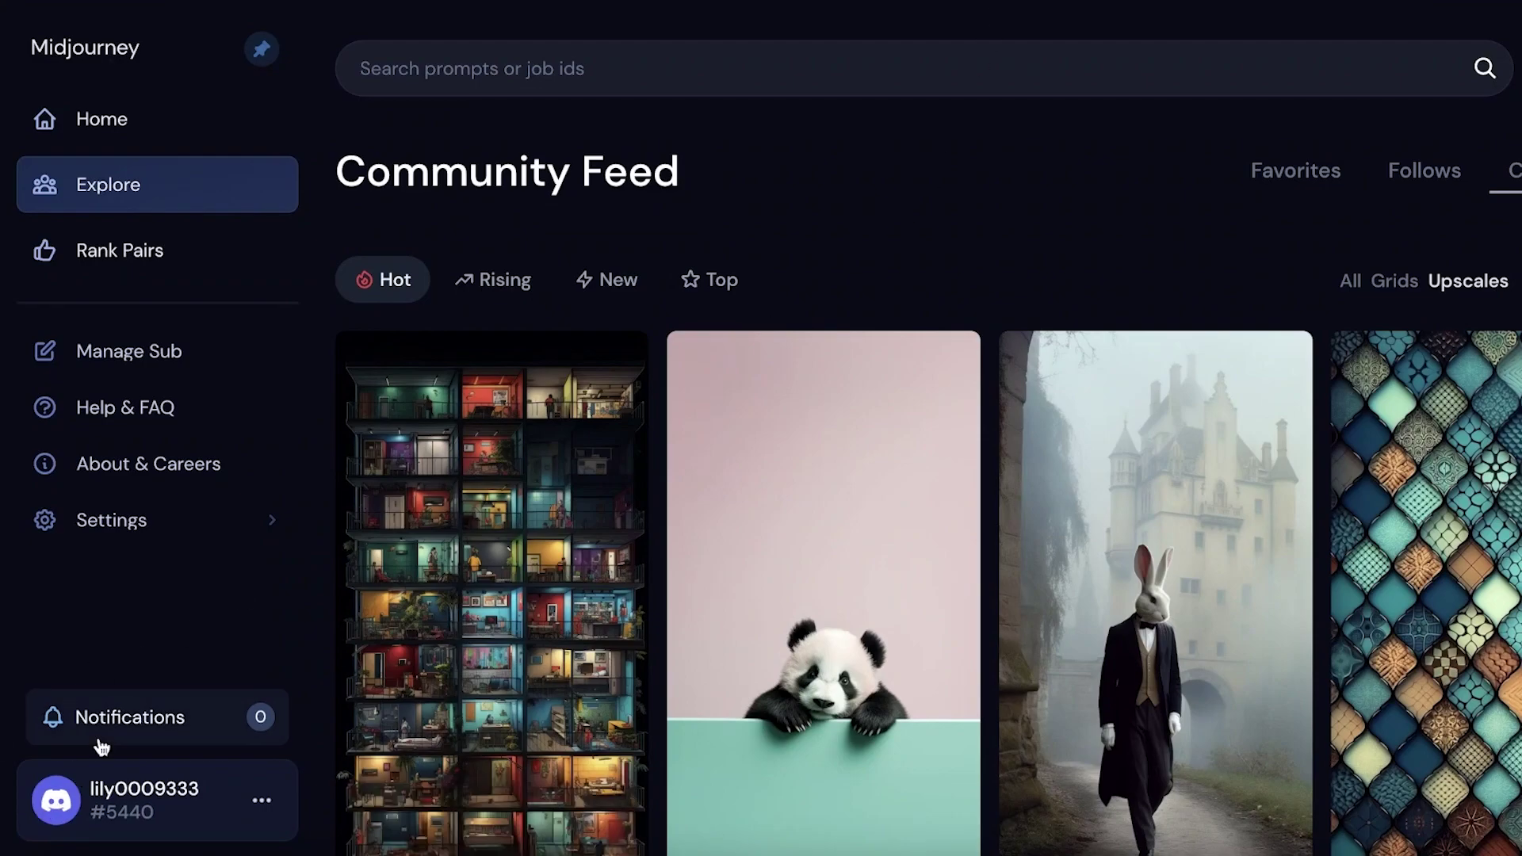
pyautogui.click(260, 800)
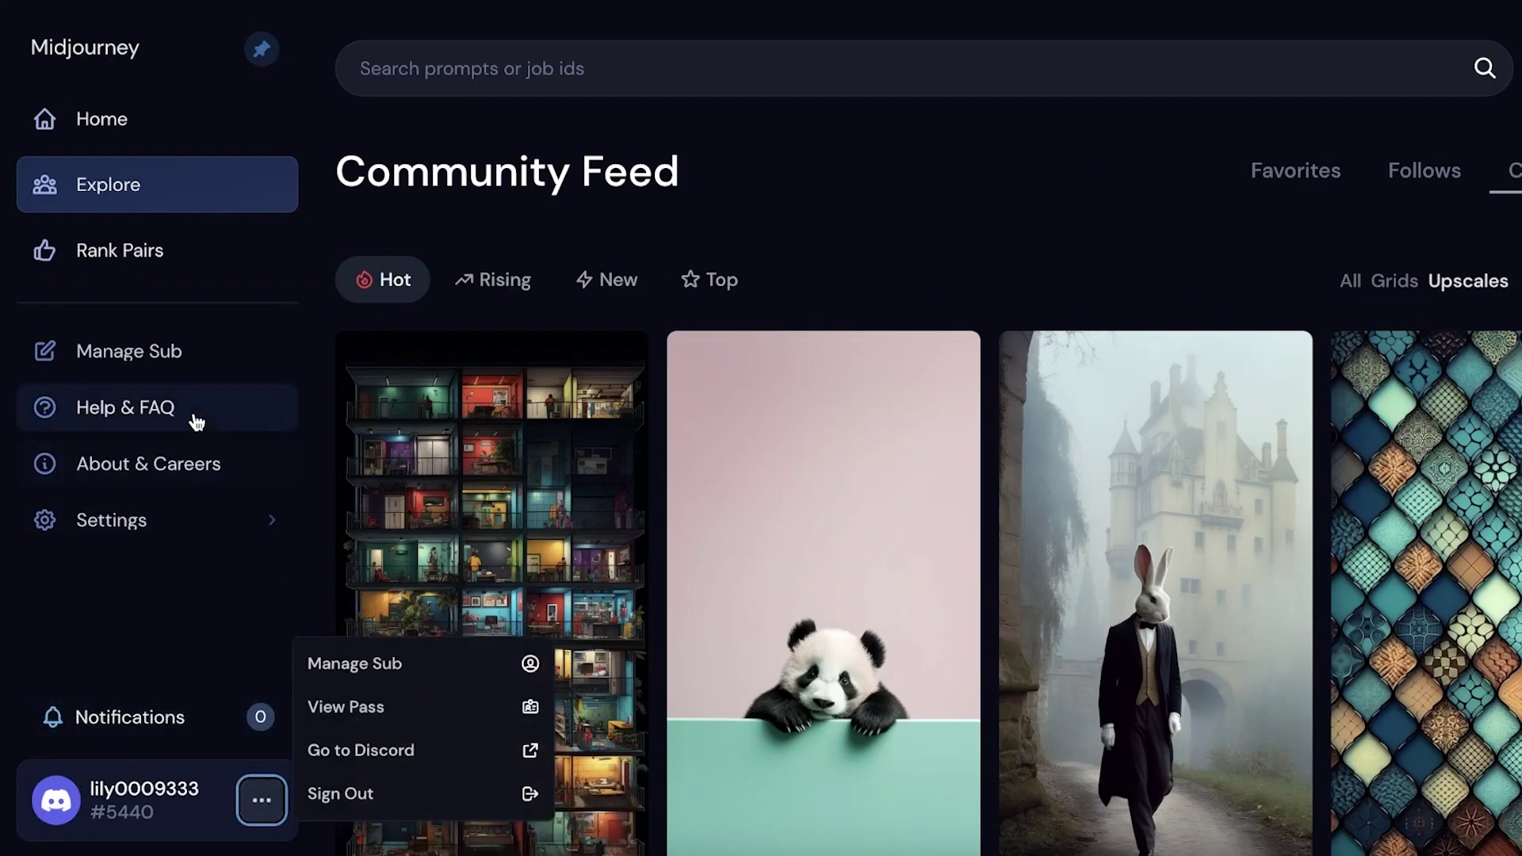
pyautogui.scroll(-3, 639, 482)
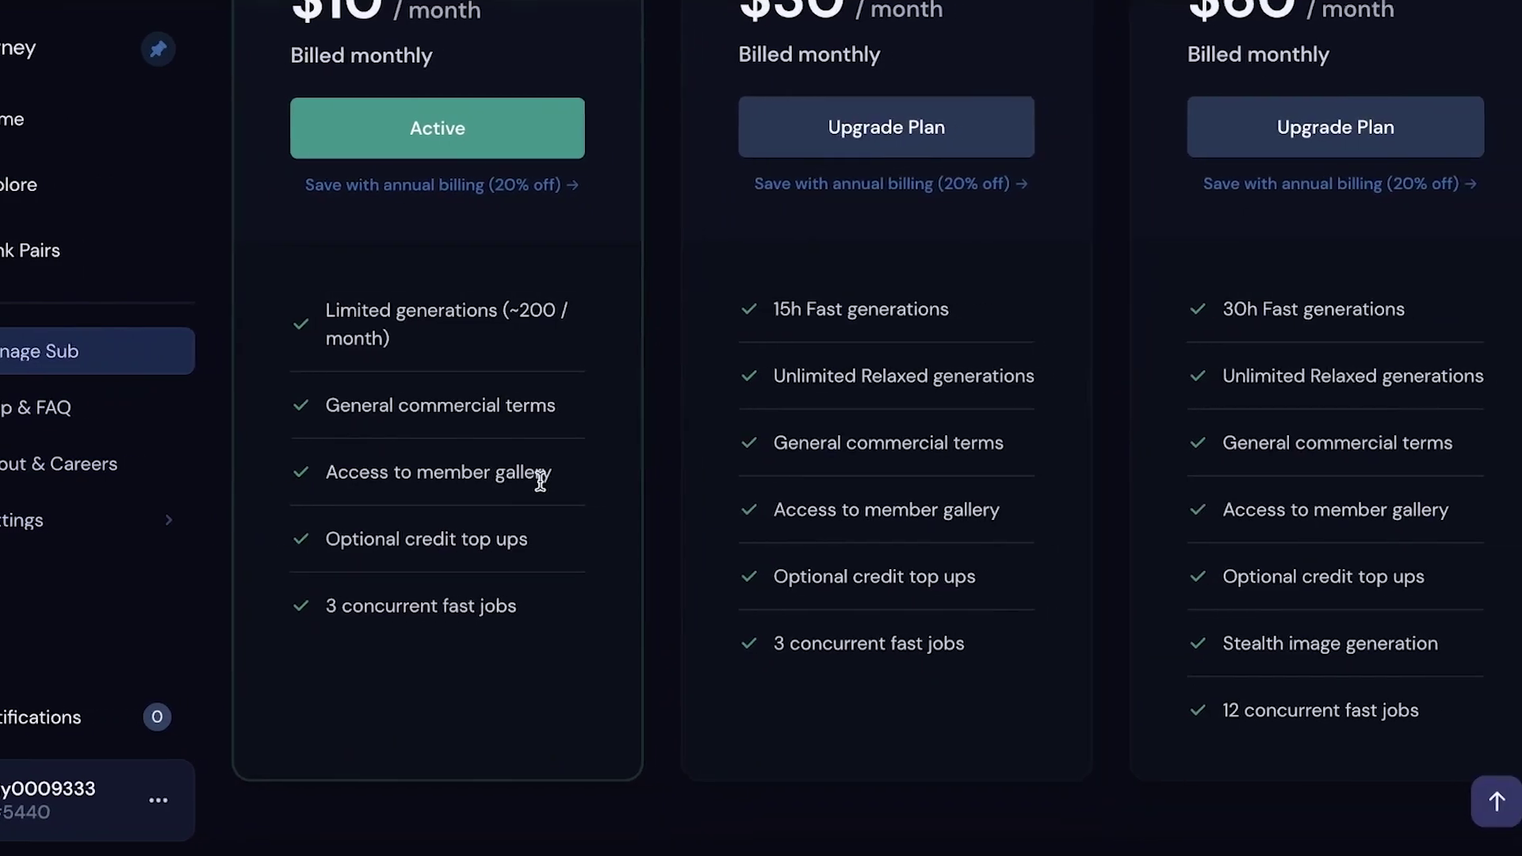
pyautogui.scroll(2, 537, 480)
pyautogui.scroll(1, 514, 480)
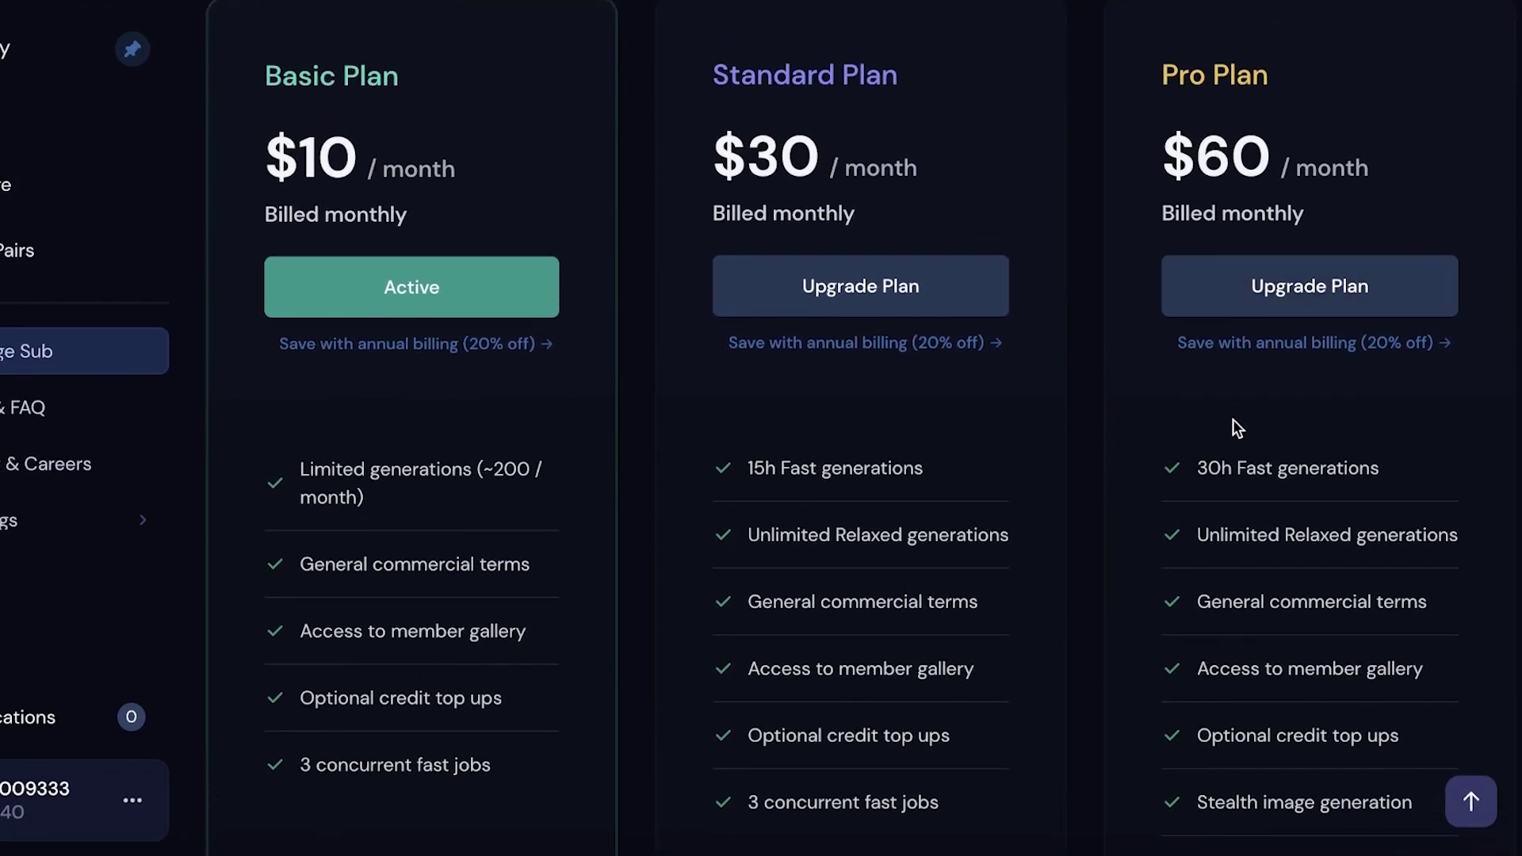
pyautogui.scroll(-3, 1232, 428)
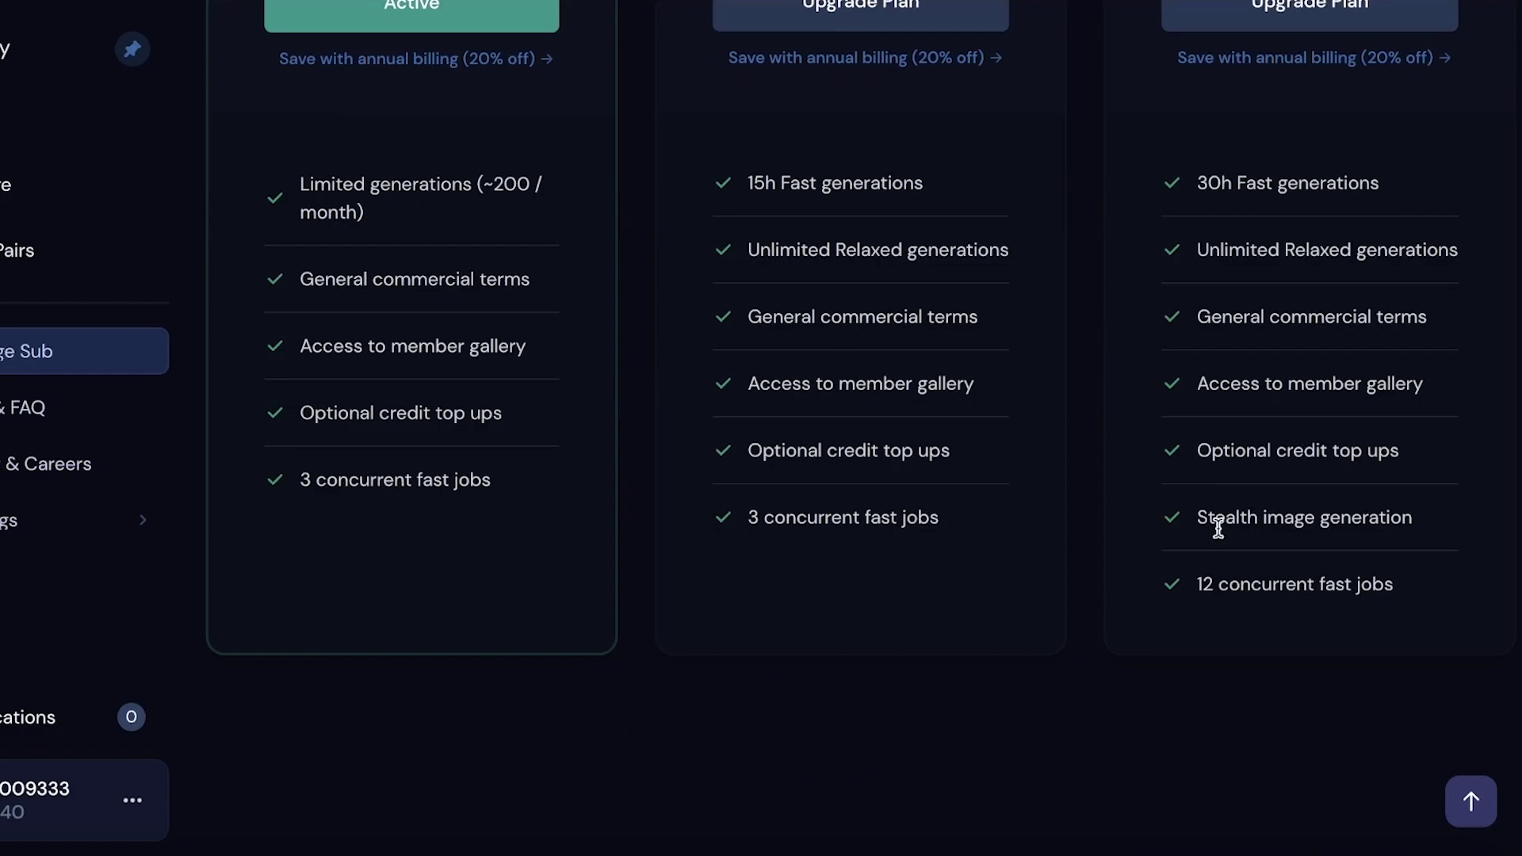
pyautogui.scroll(1, 1217, 526)
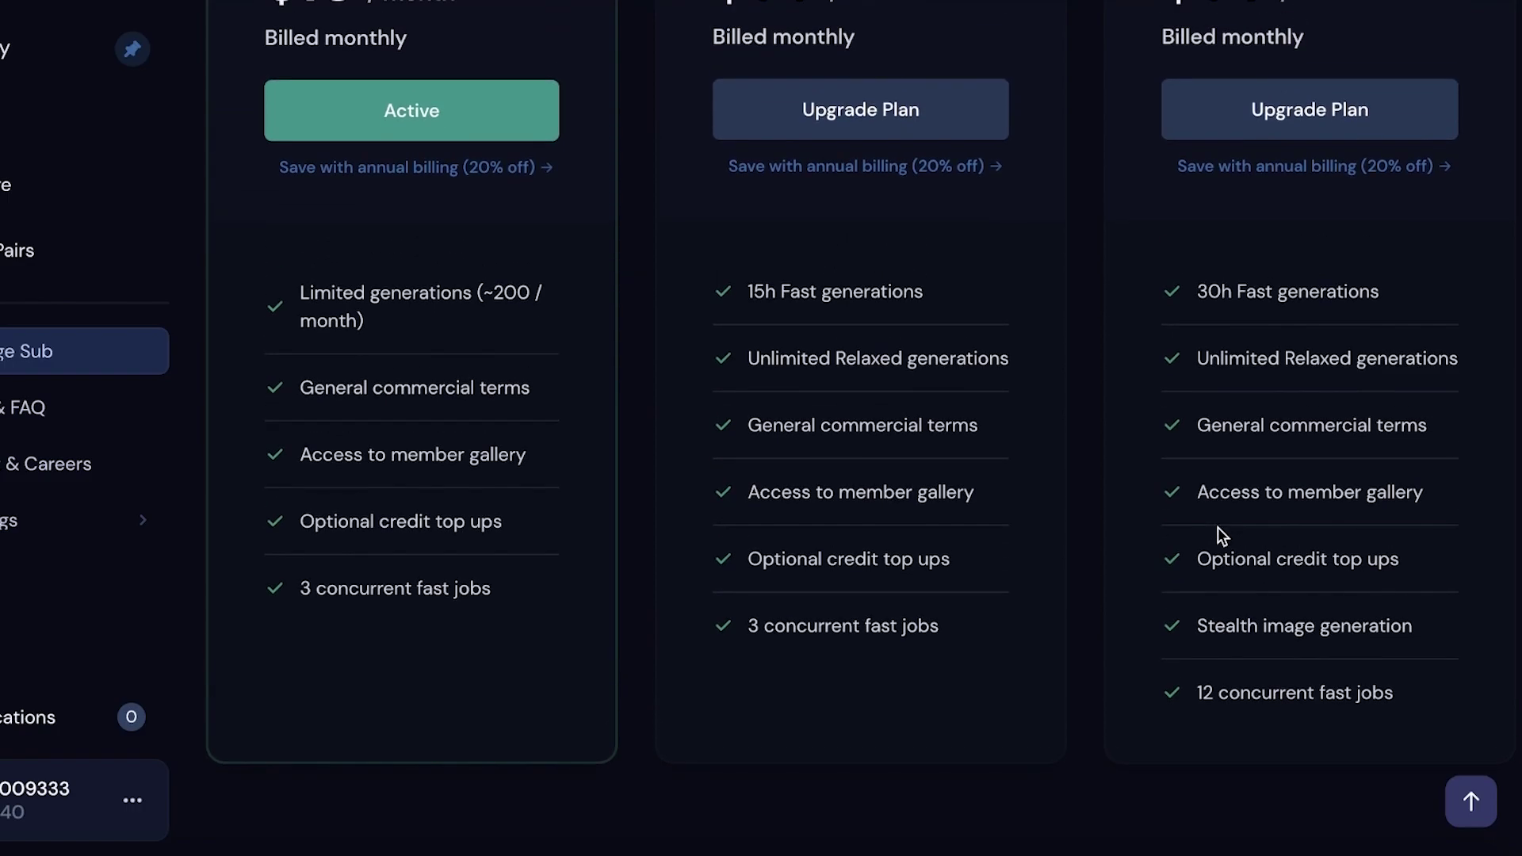
pyautogui.scroll(3, 1217, 526)
pyautogui.scroll(-1, 1216, 531)
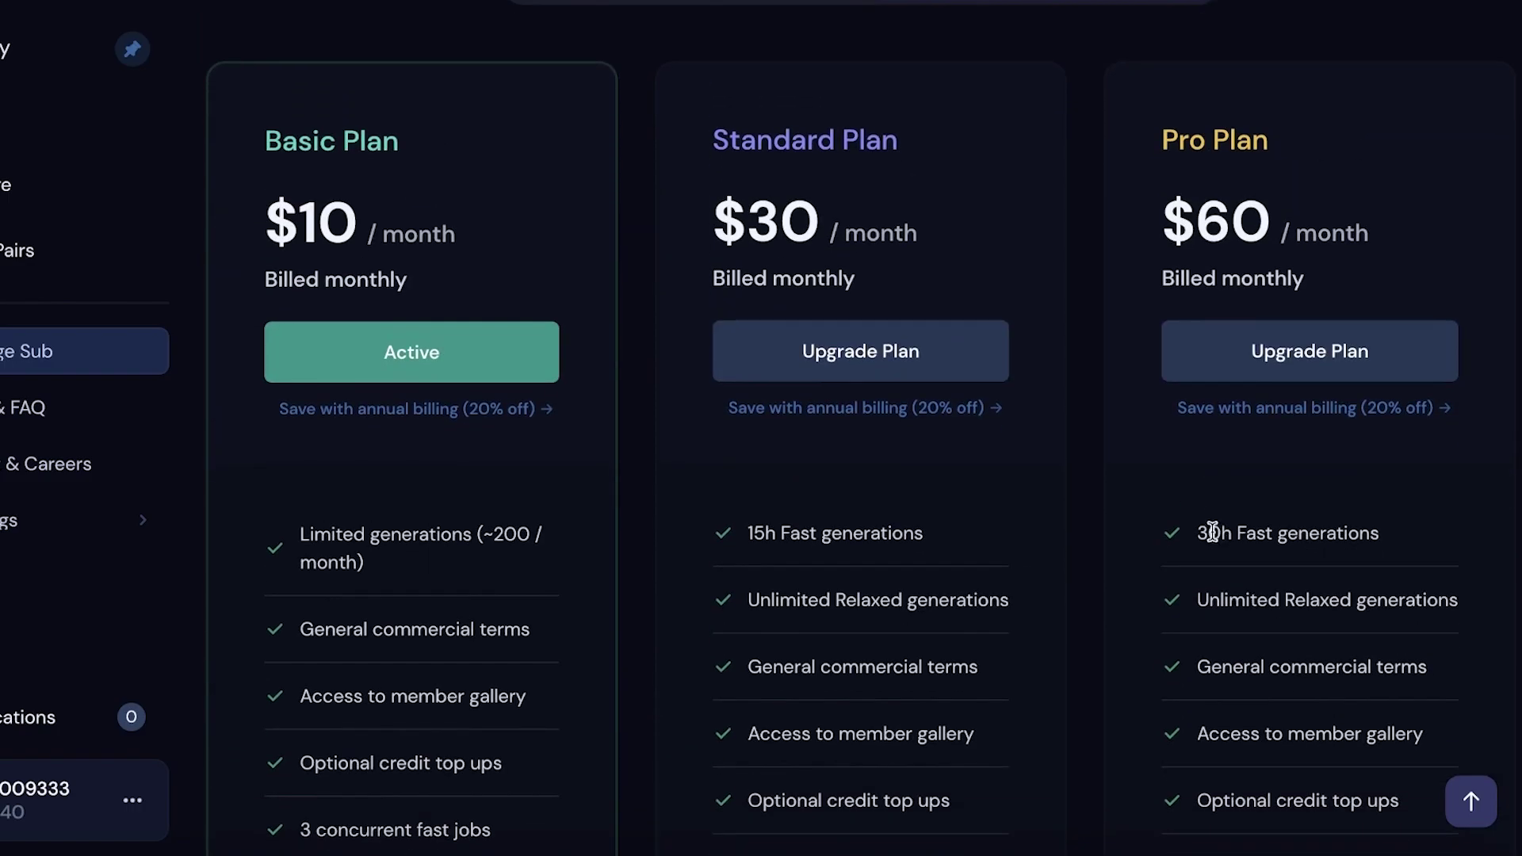
pyautogui.scroll(-1, 961, 554)
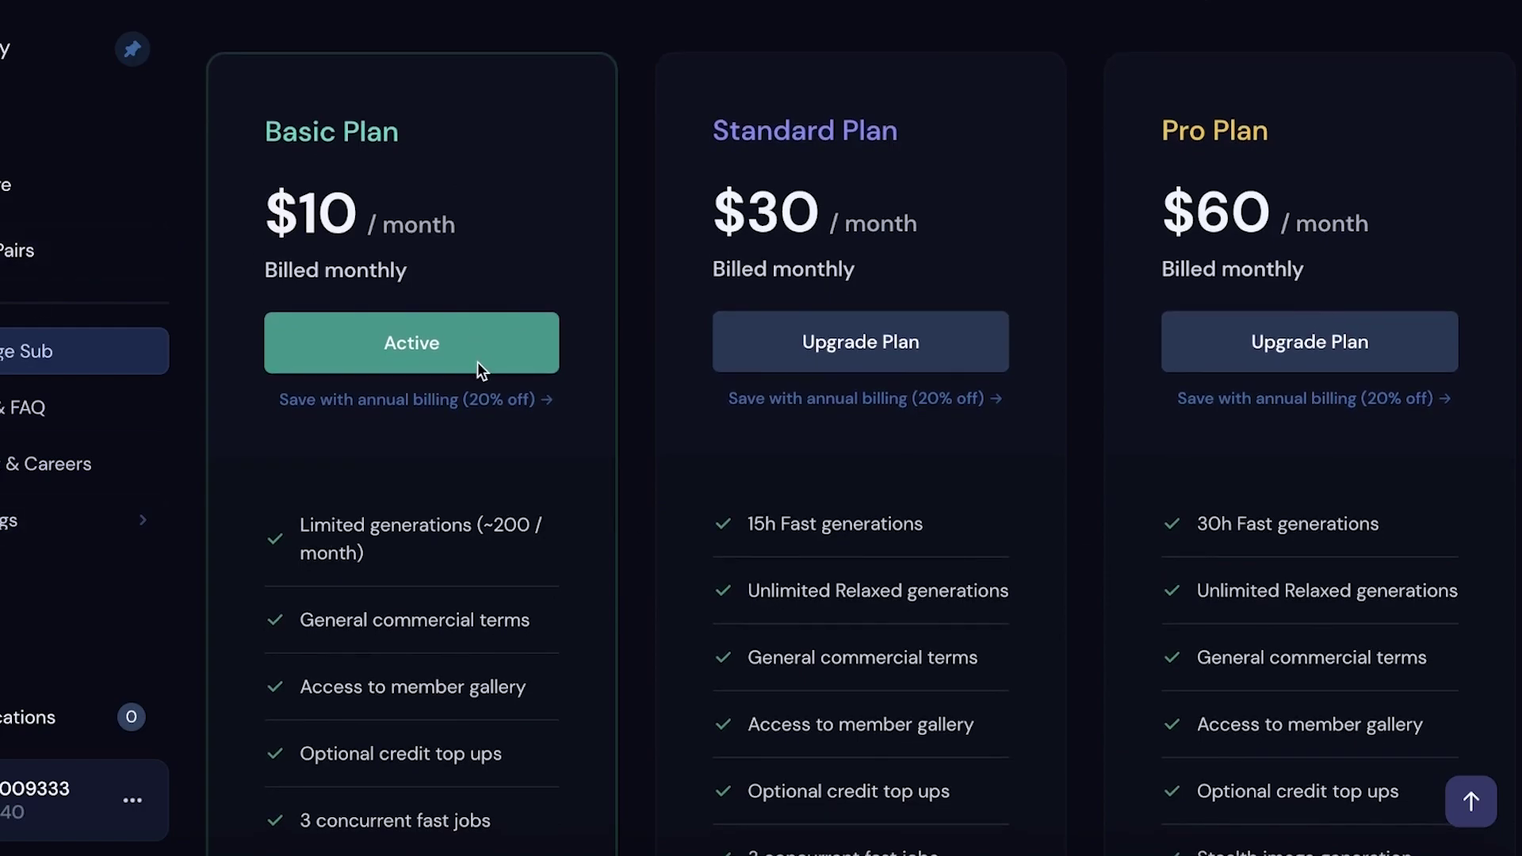
pyautogui.scroll(1, 464, 388)
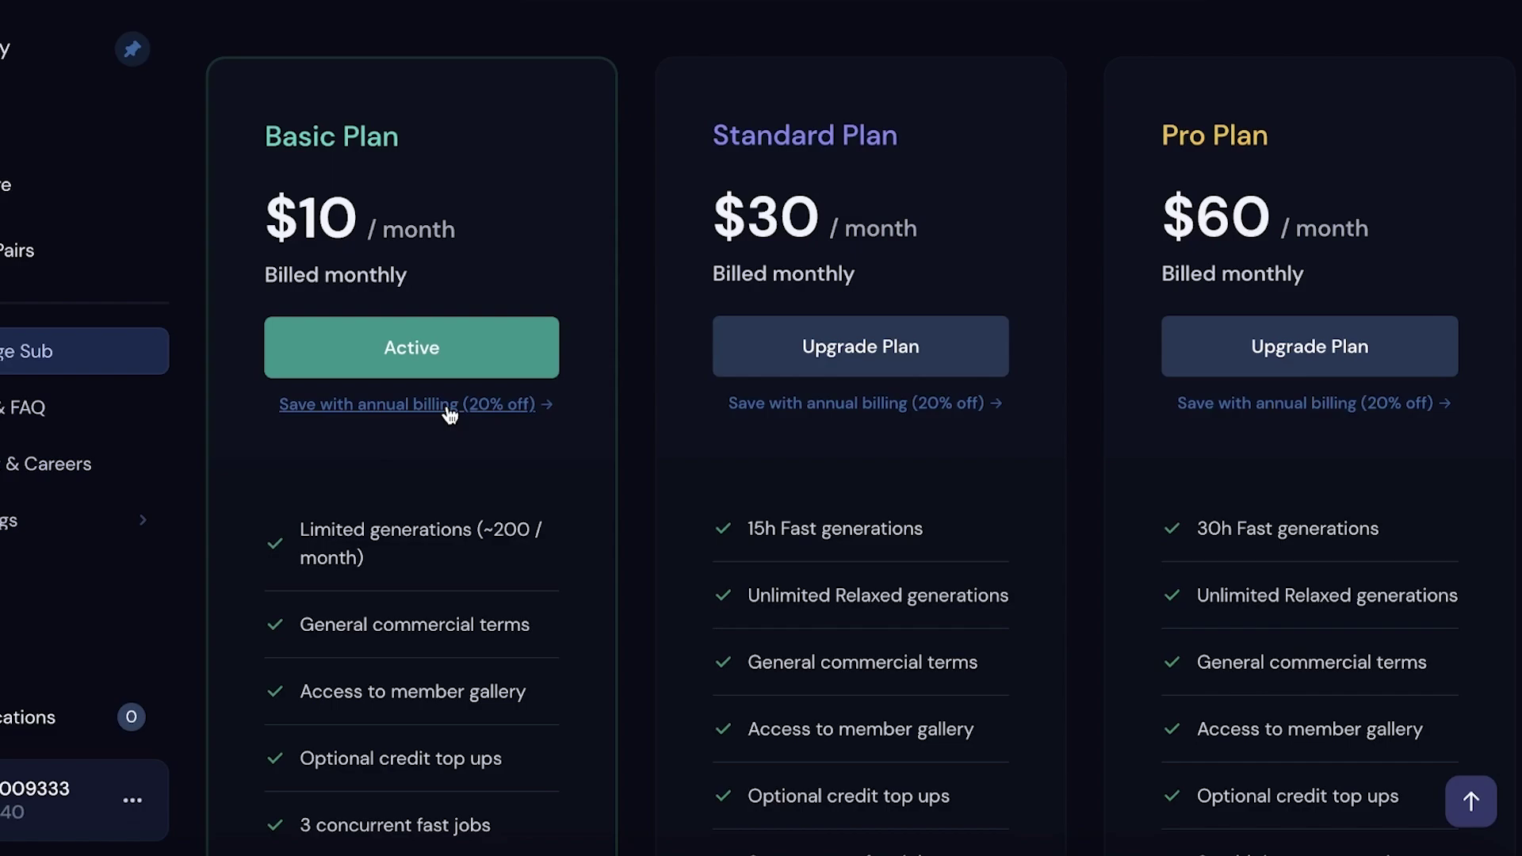
pyautogui.scroll(-1, 450, 412)
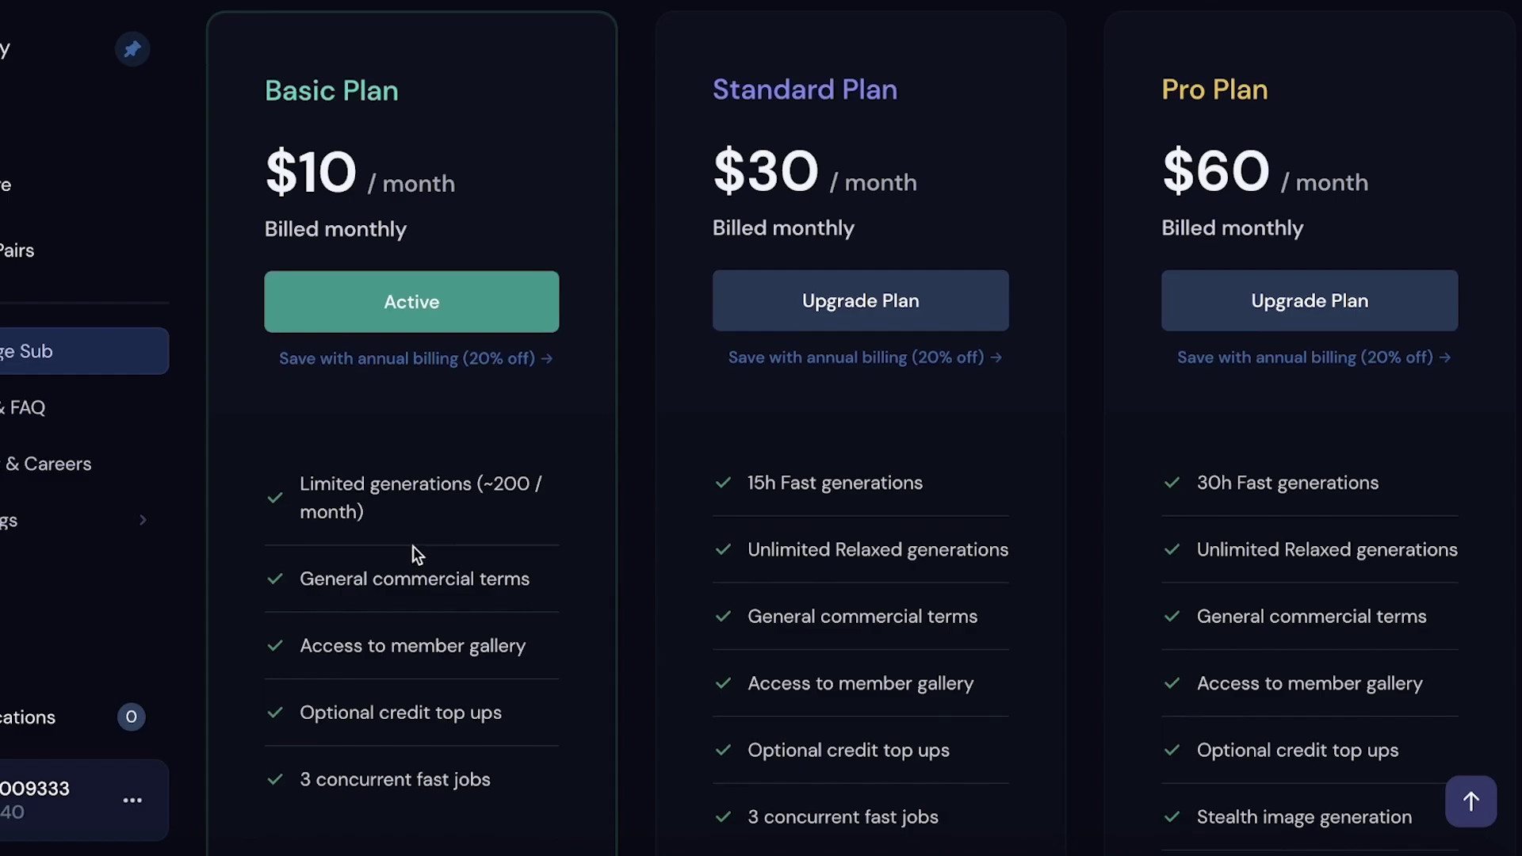
pyautogui.scroll(5, 412, 545)
# Step: Leave the subscription plans page and search the Community Feed for 'web design'
pyautogui.click(47, 115)
pyautogui.click(126, 210)
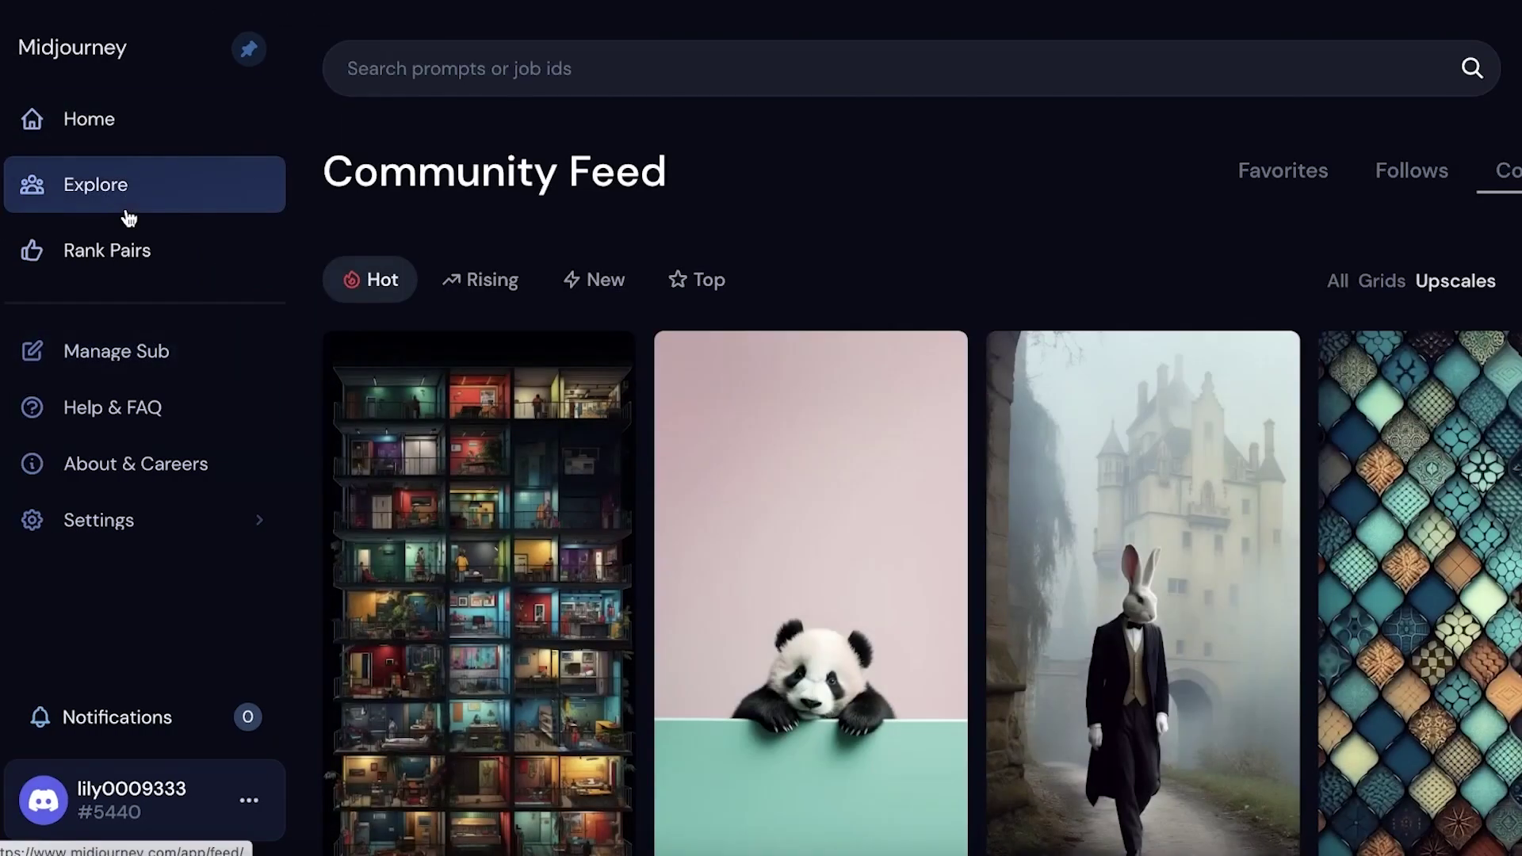
pyautogui.click(393, 68)
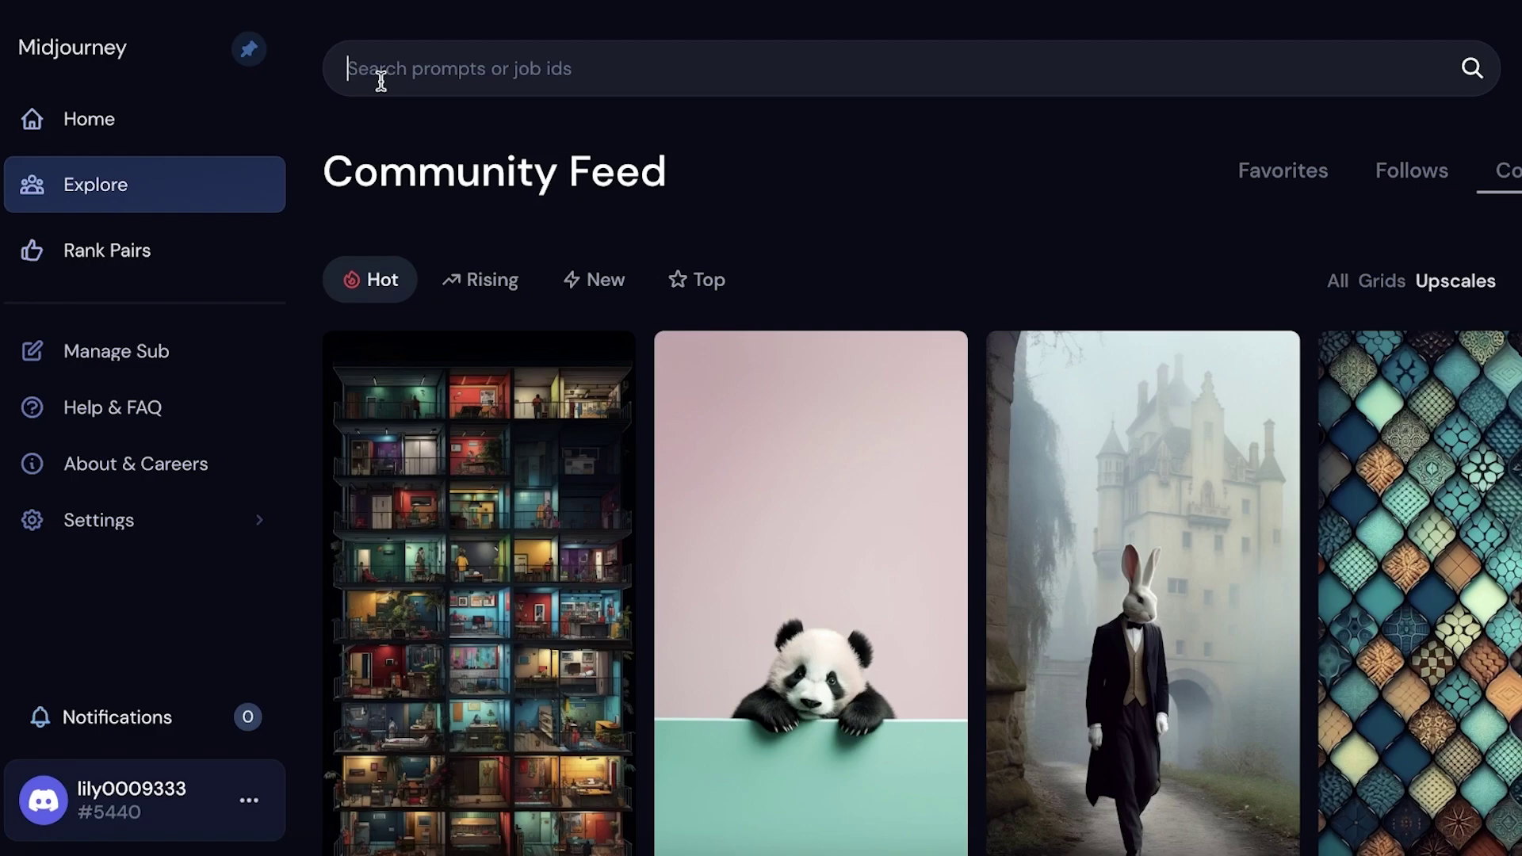
pyautogui.write('web design')
pyautogui.press('Return')
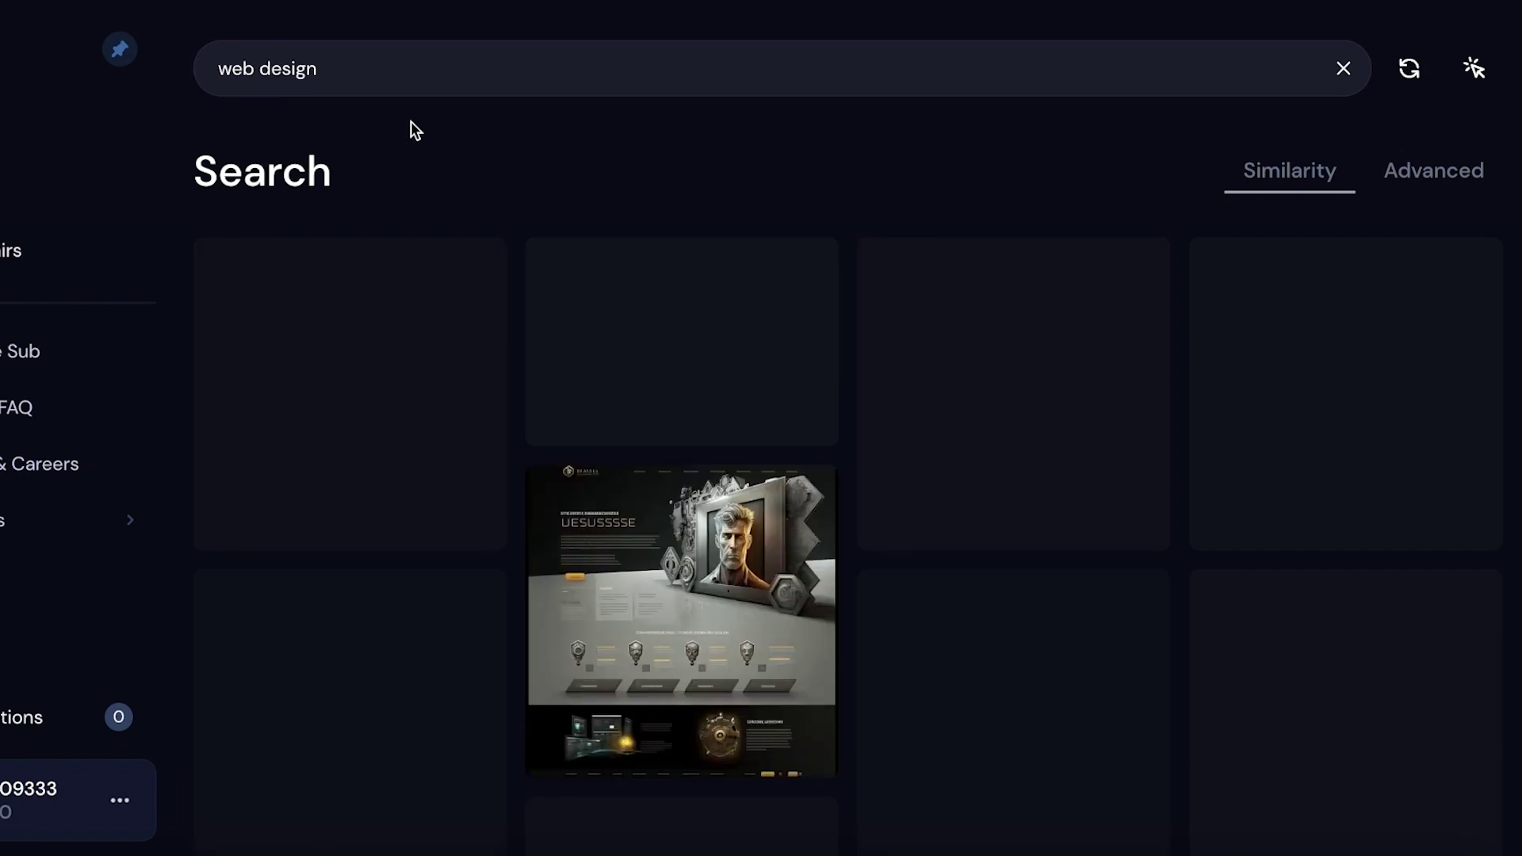
# Step: Load more web design results and read the prompts on several cards
pyautogui.moveTo(1384, 414)
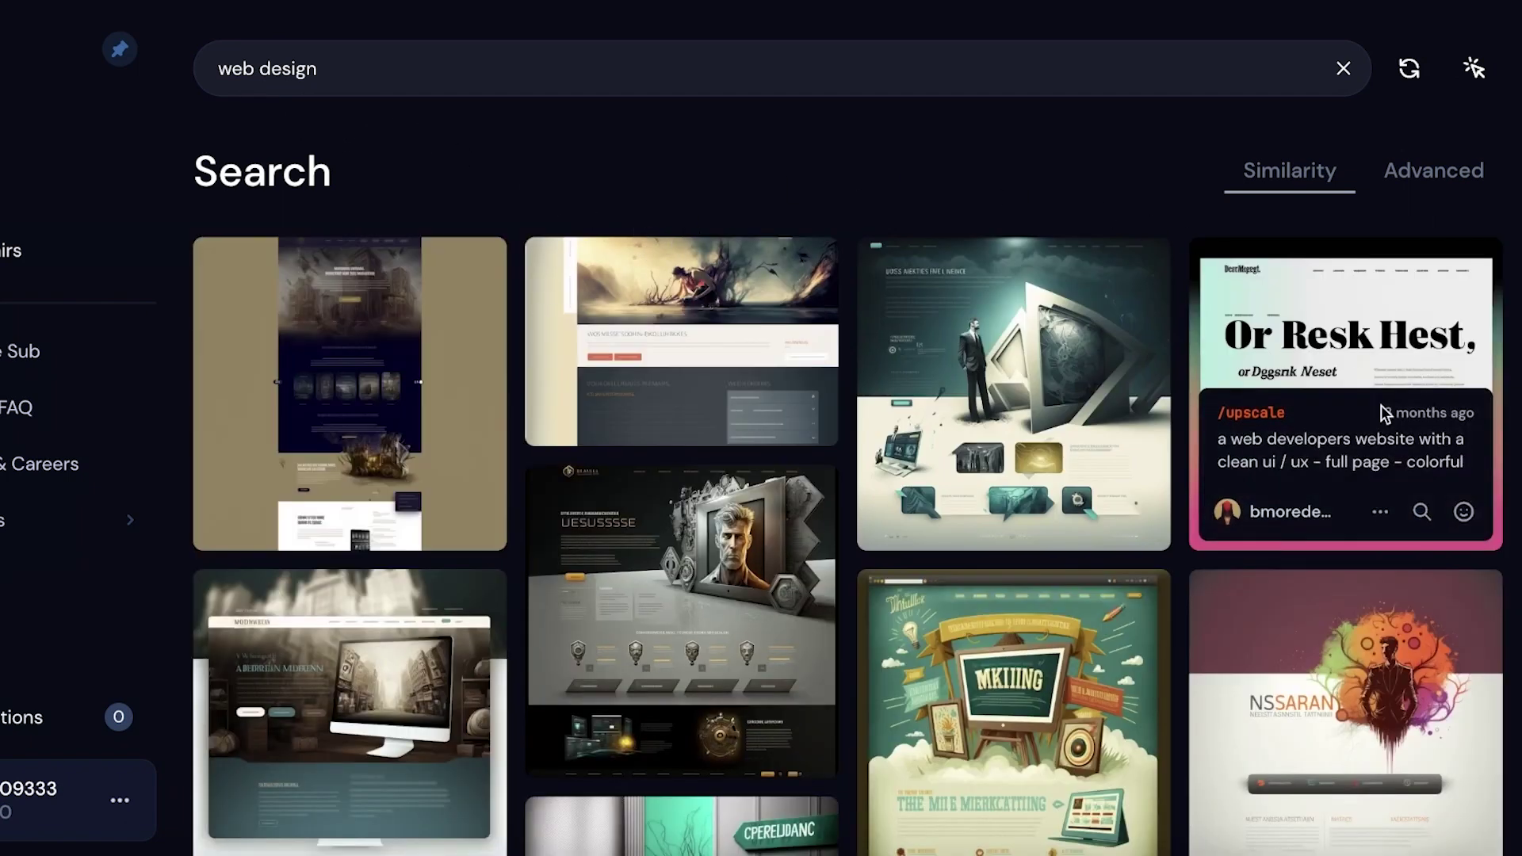
pyautogui.scroll(-8, 483, 333)
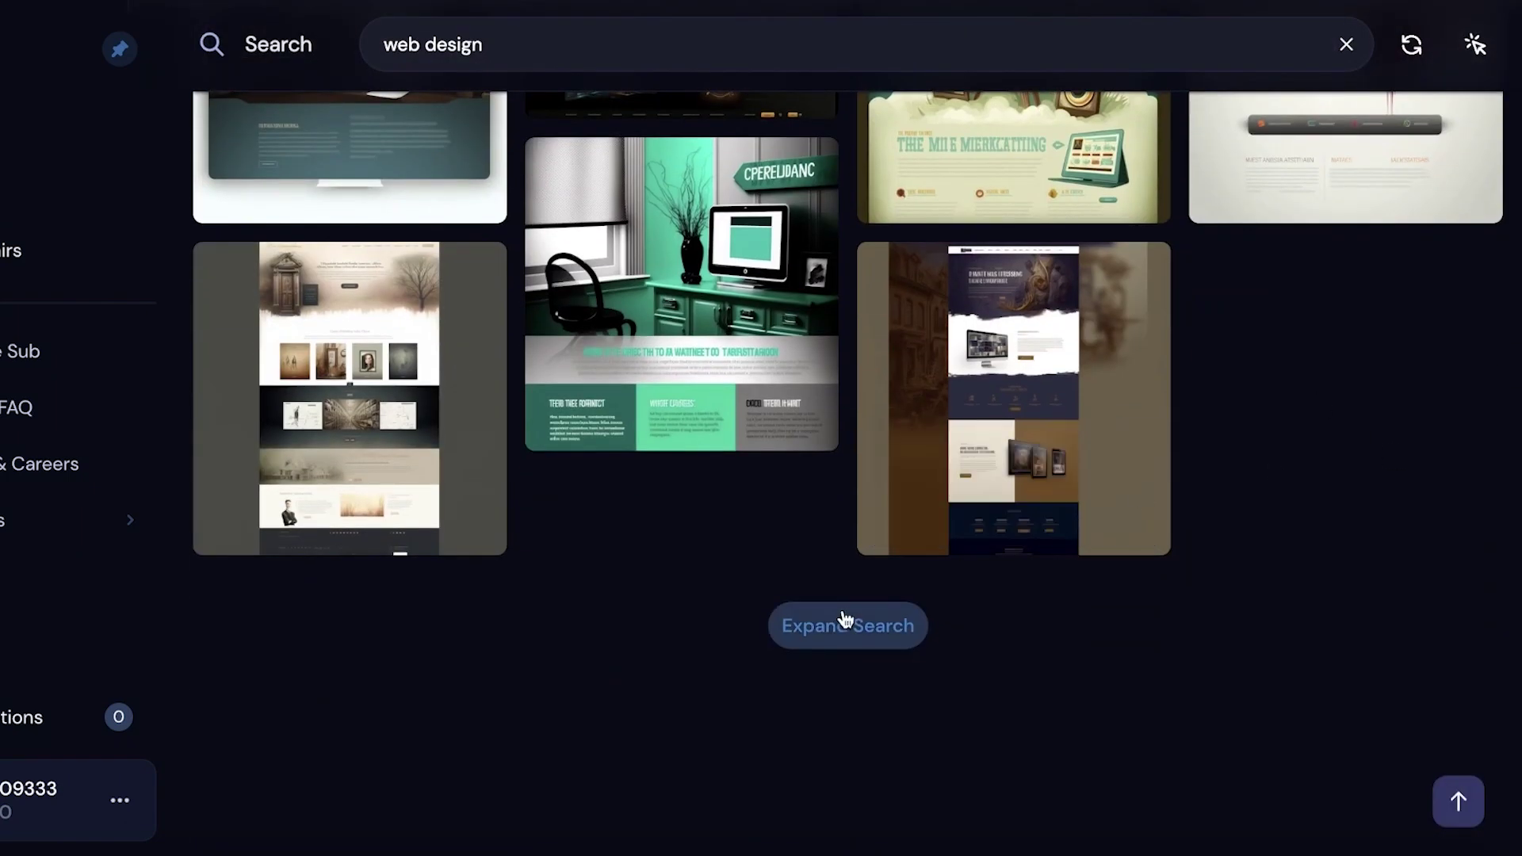
pyautogui.click(845, 626)
pyautogui.moveTo(895, 400)
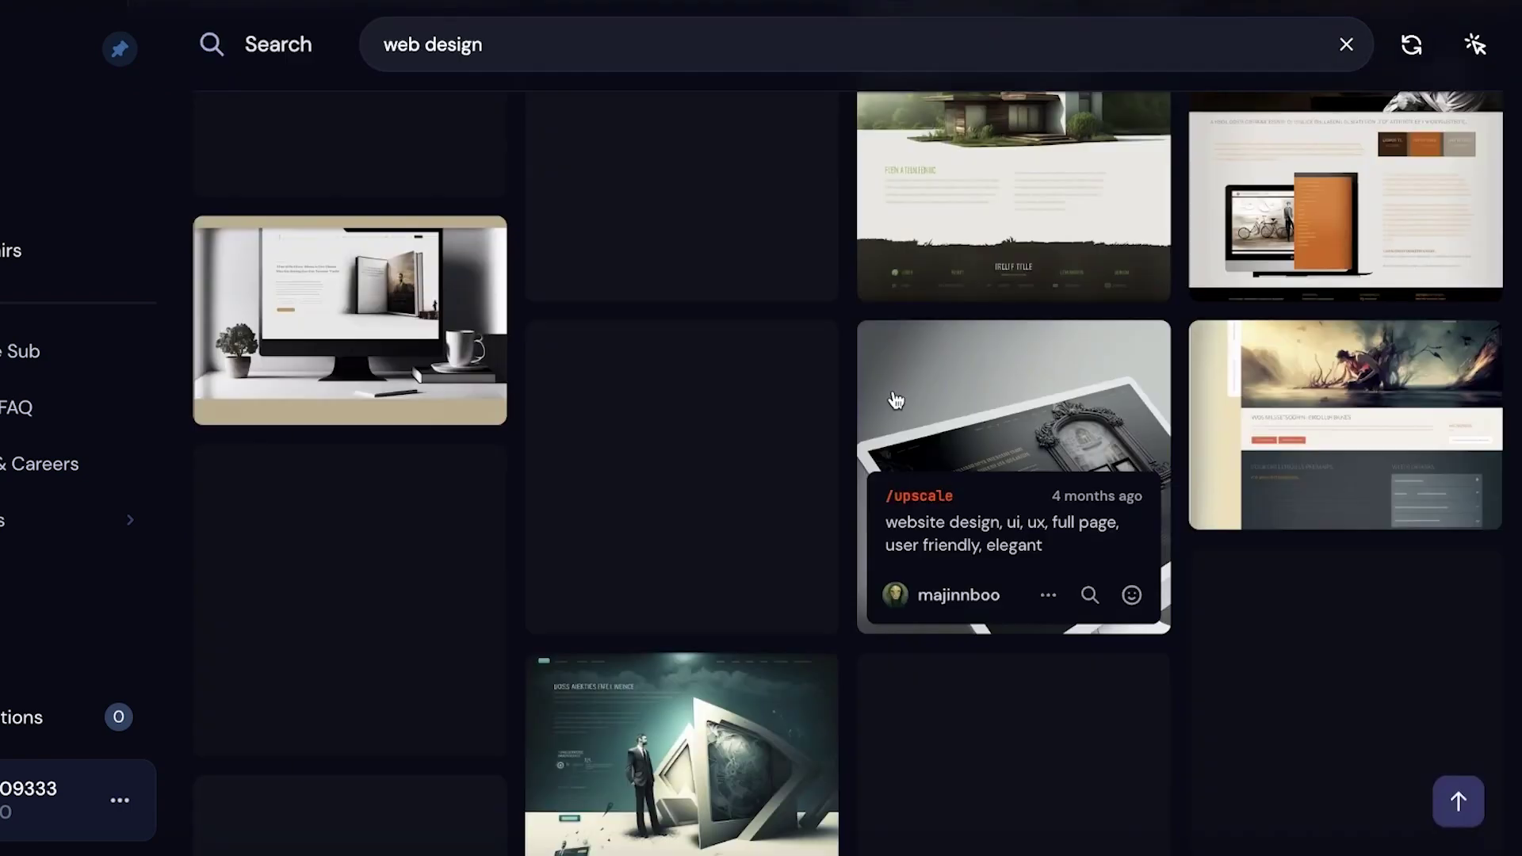
pyautogui.moveTo(951, 391)
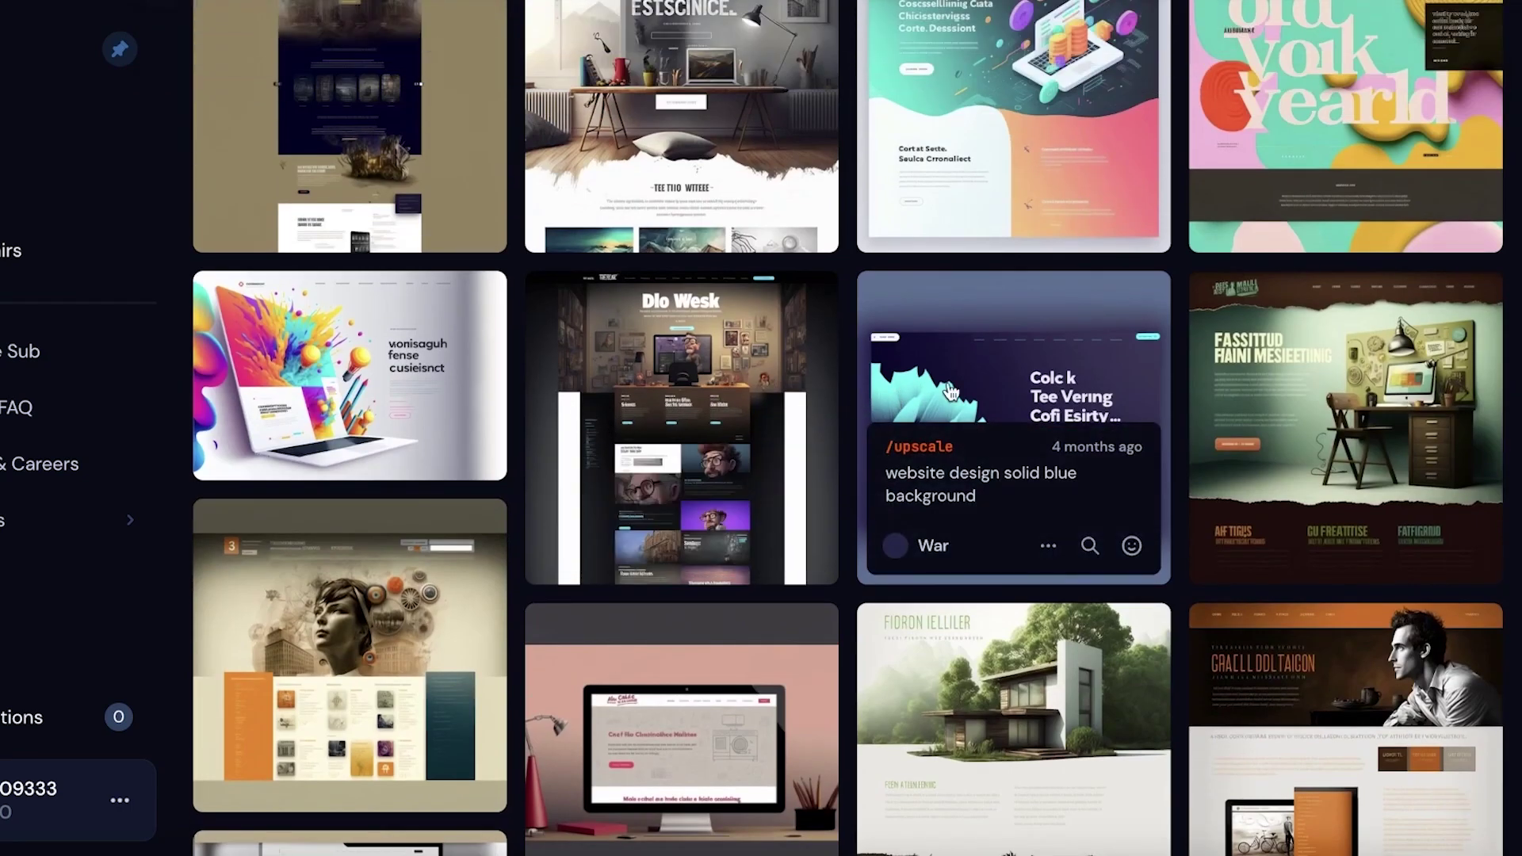
pyautogui.scroll(4, 991, 349)
pyautogui.moveTo(991, 349)
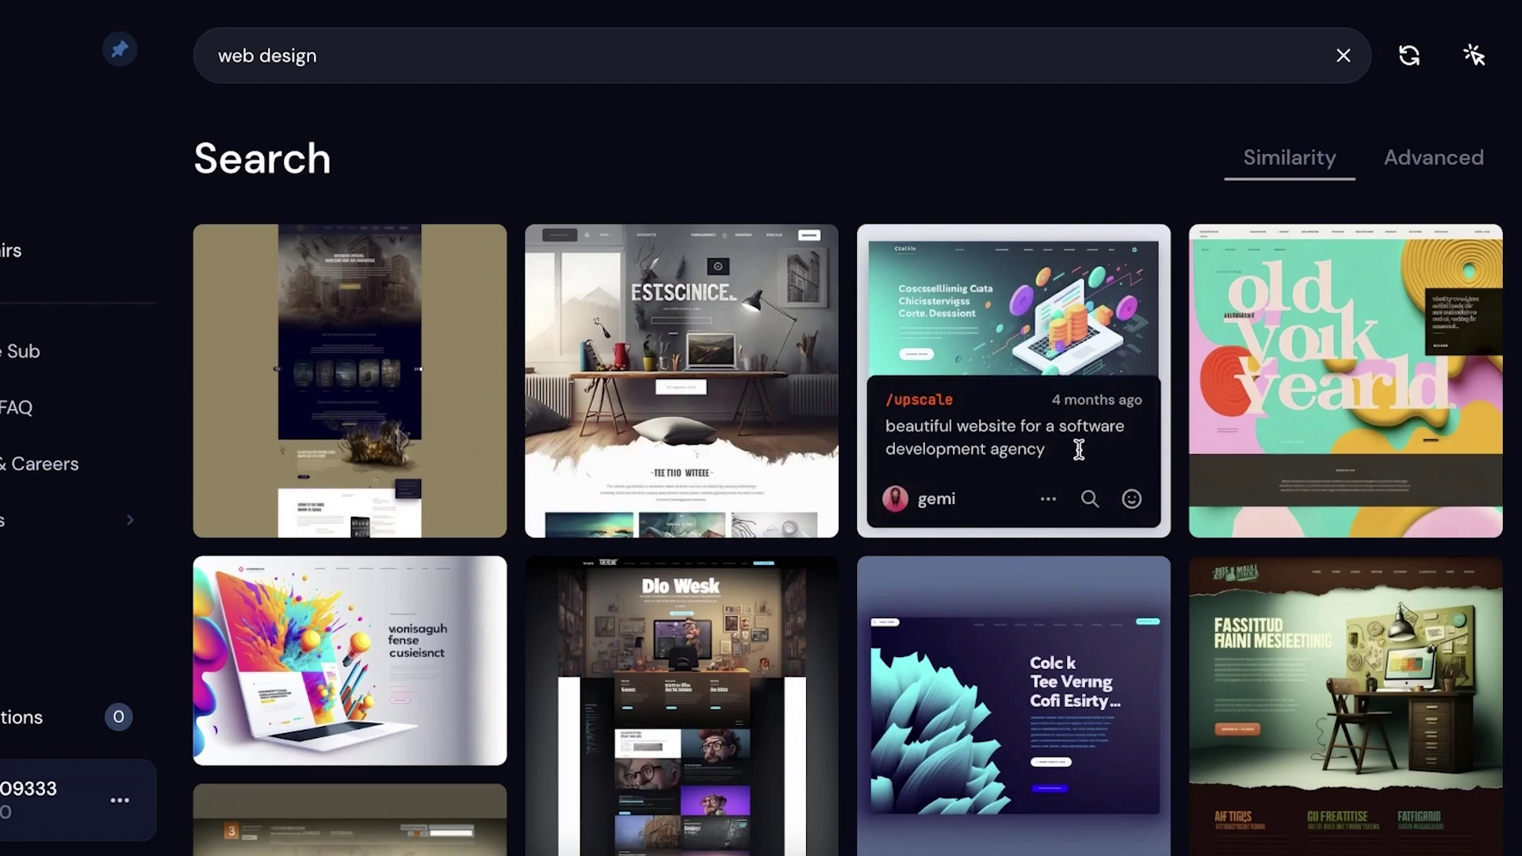
pyautogui.moveTo(476, 396)
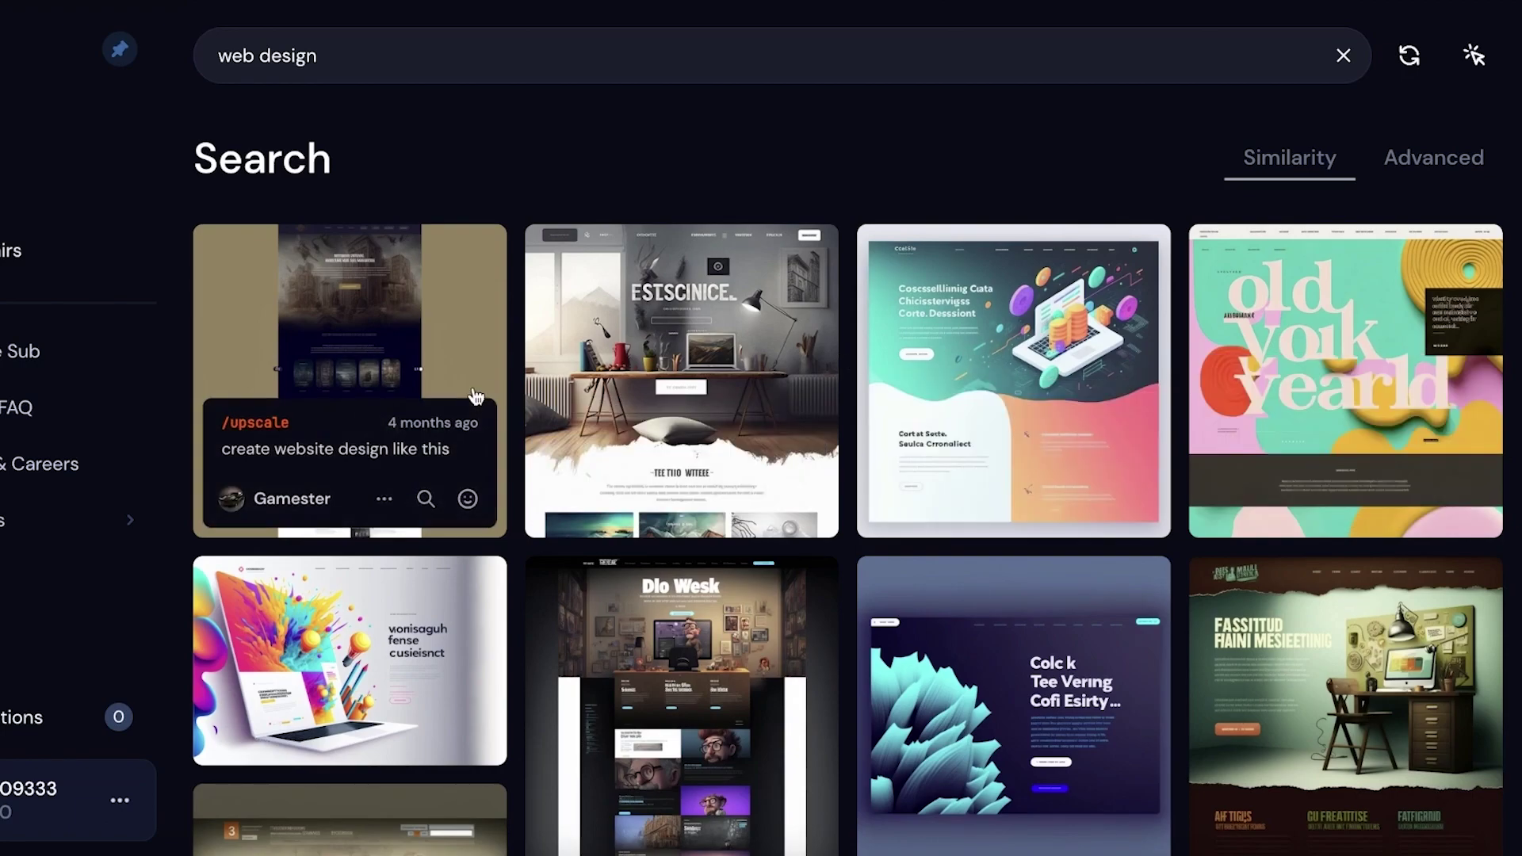
# Step: Scroll further down the web design gallery, checking more card prompts
pyautogui.scroll(-3, 475, 397)
pyautogui.moveTo(343, 442)
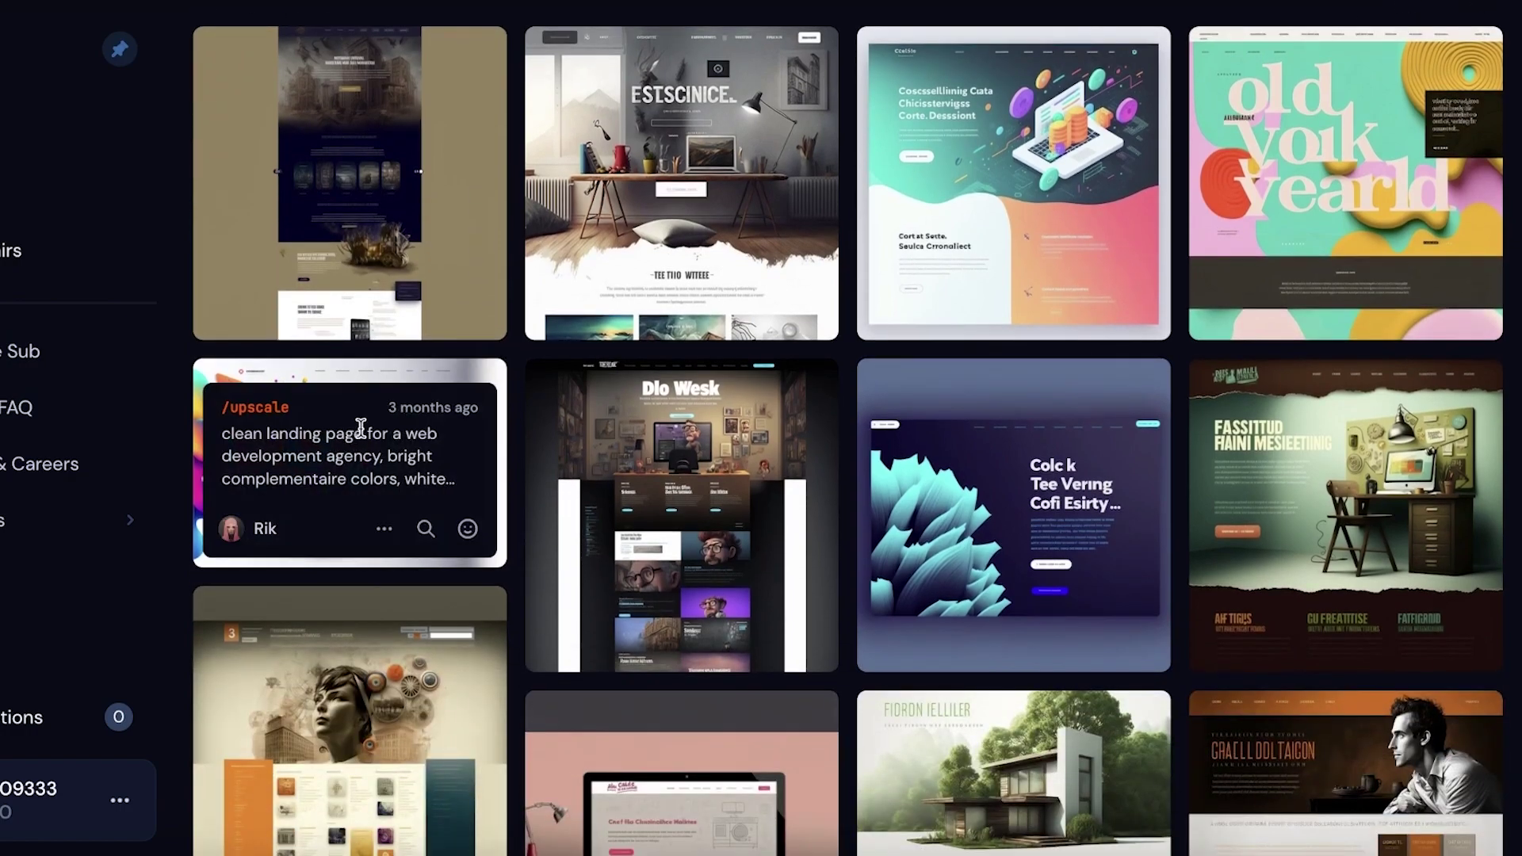
pyautogui.scroll(-8, 674, 475)
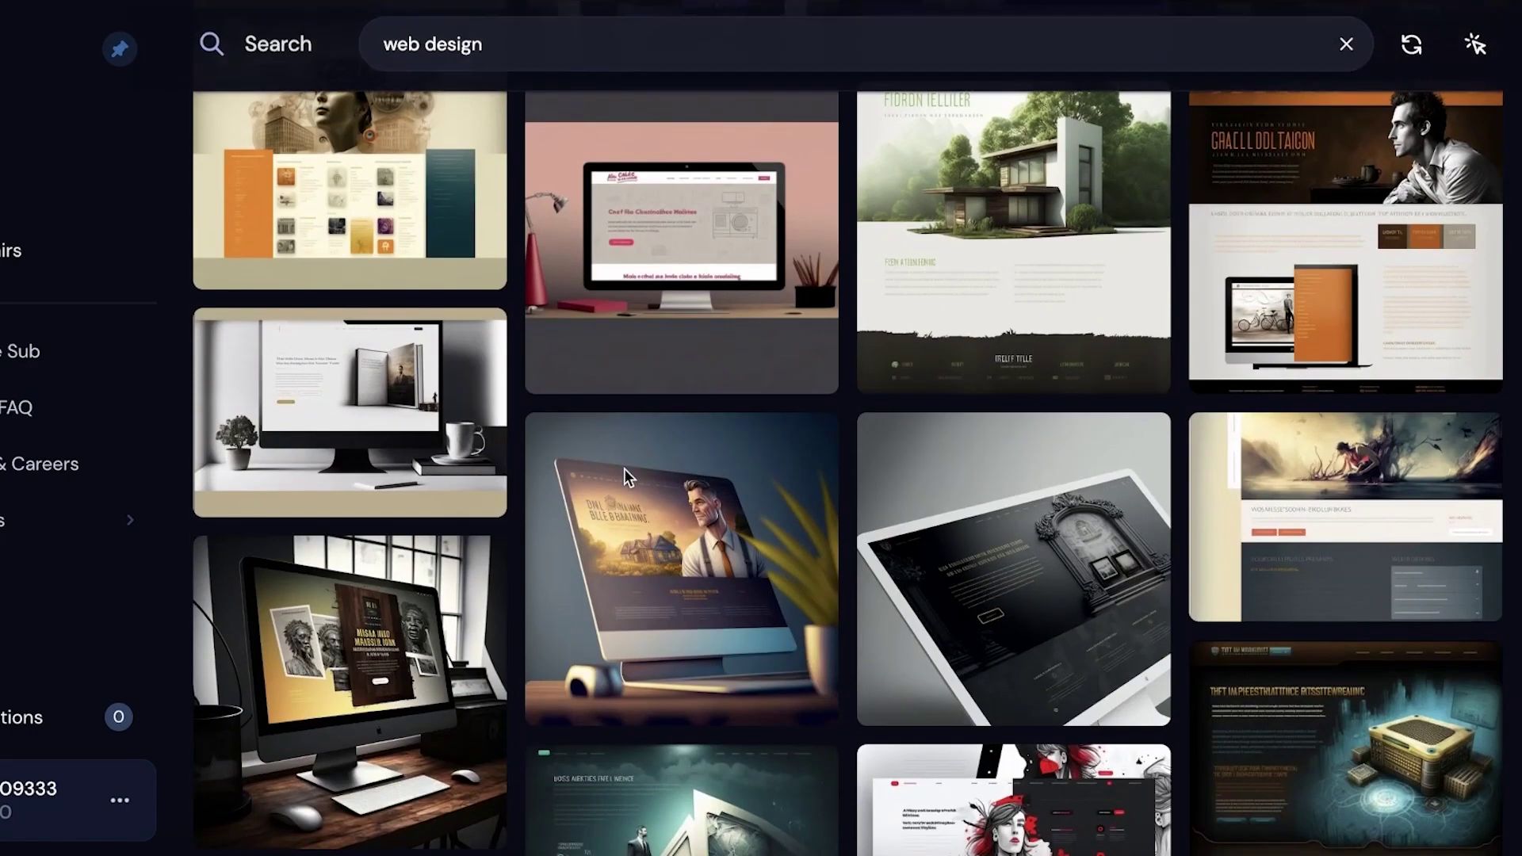
pyautogui.moveTo(666, 260)
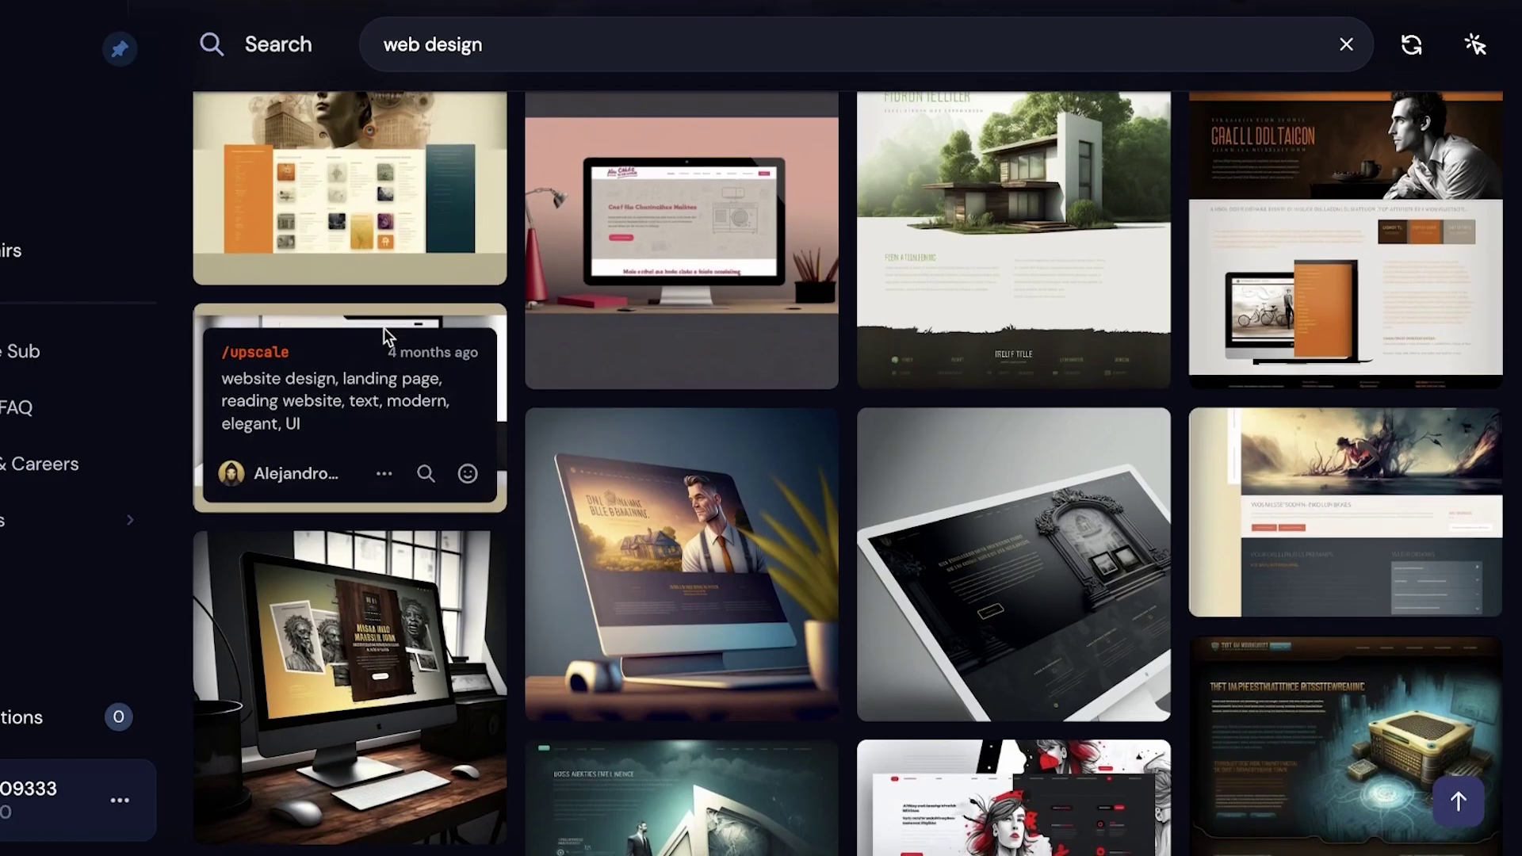
pyautogui.scroll(-9, 819, 340)
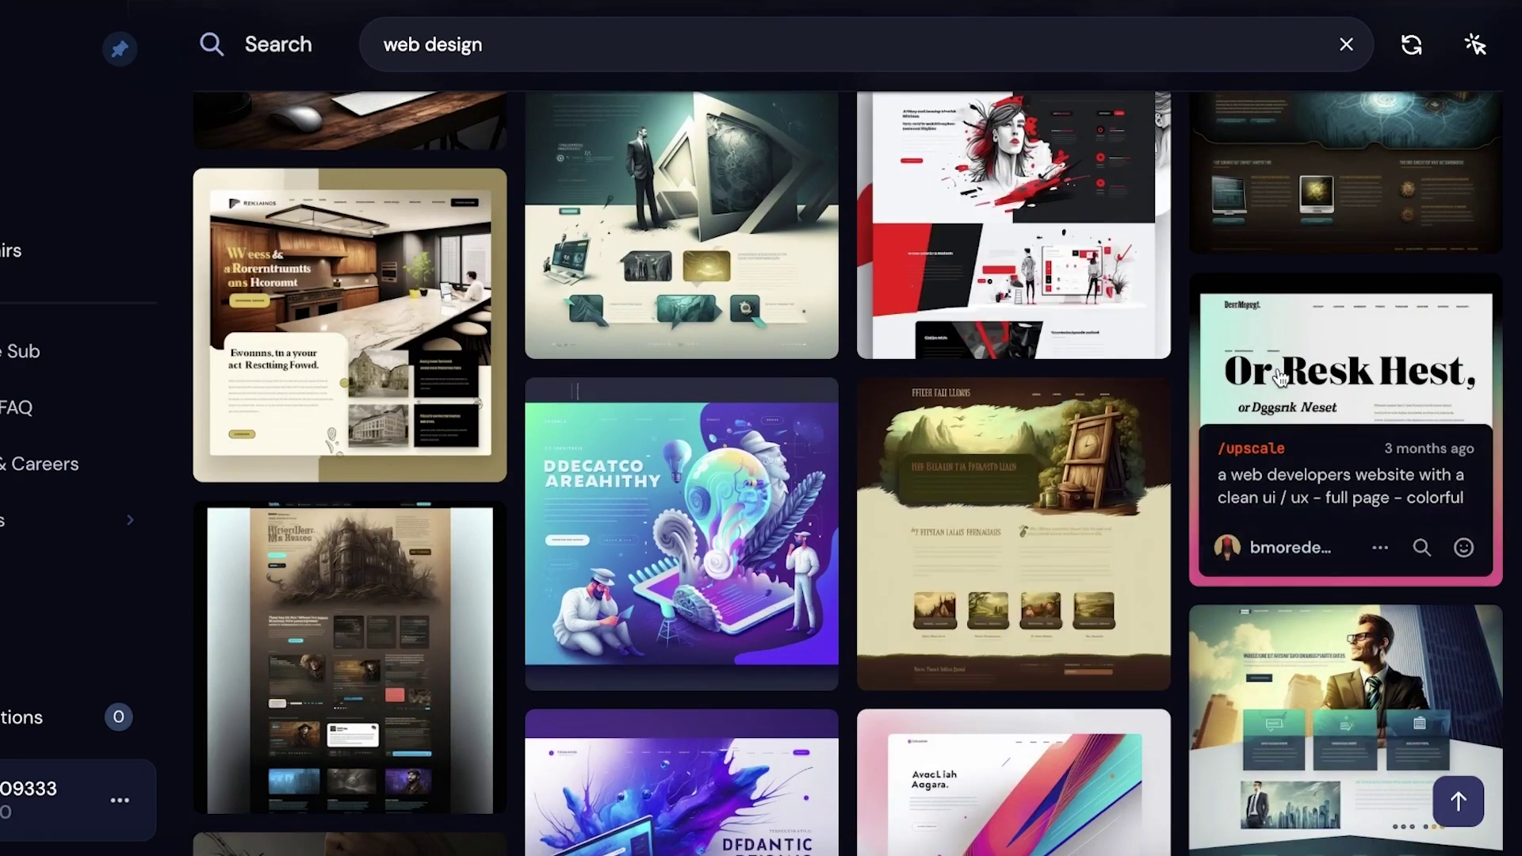
pyautogui.scroll(-4, 1278, 369)
pyautogui.scroll(-7, 959, 348)
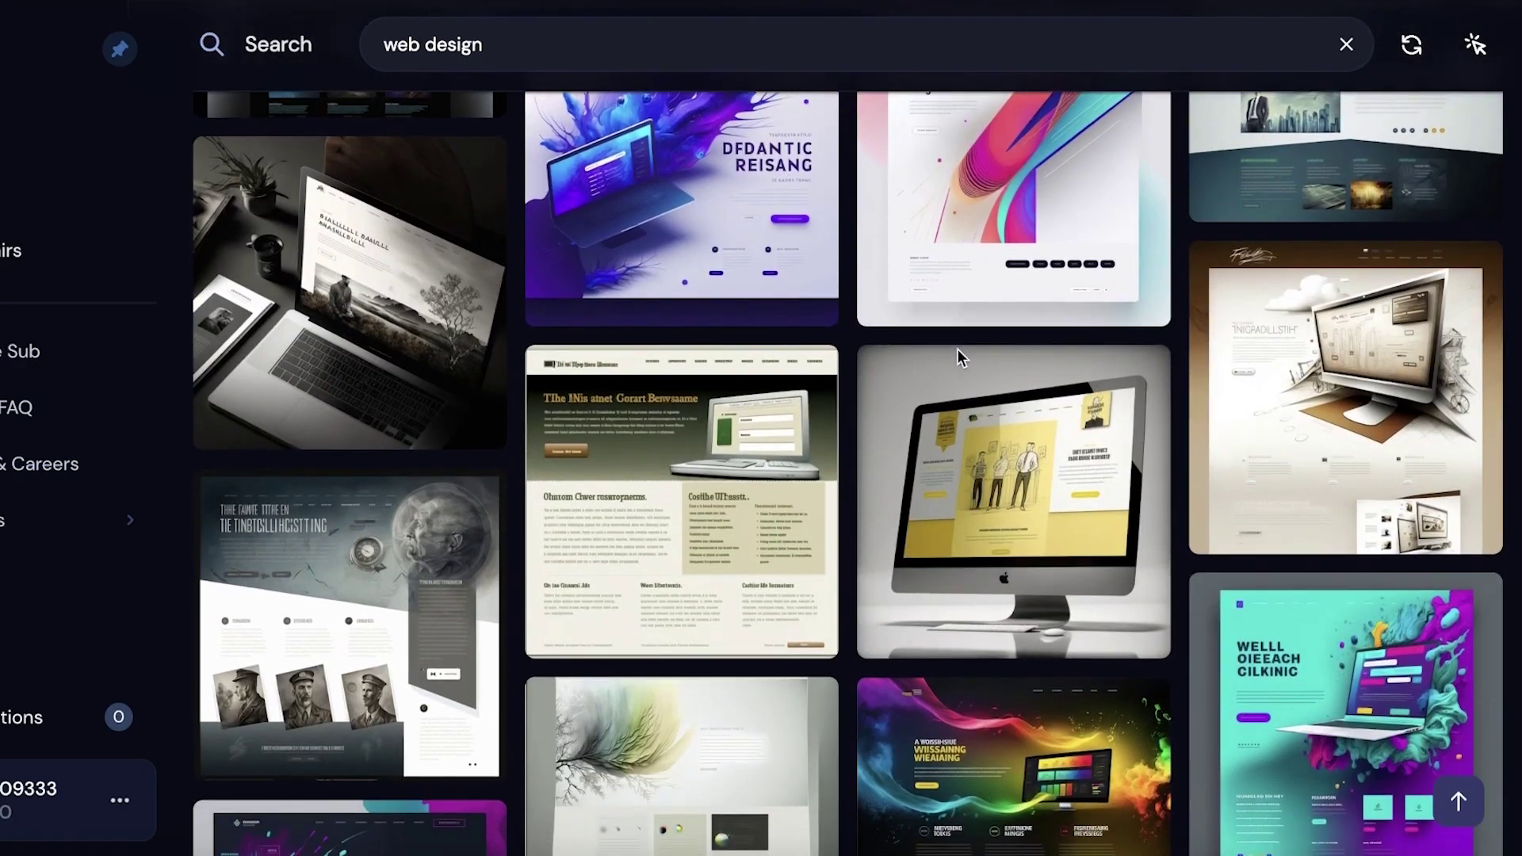
pyautogui.scroll(-2, 958, 349)
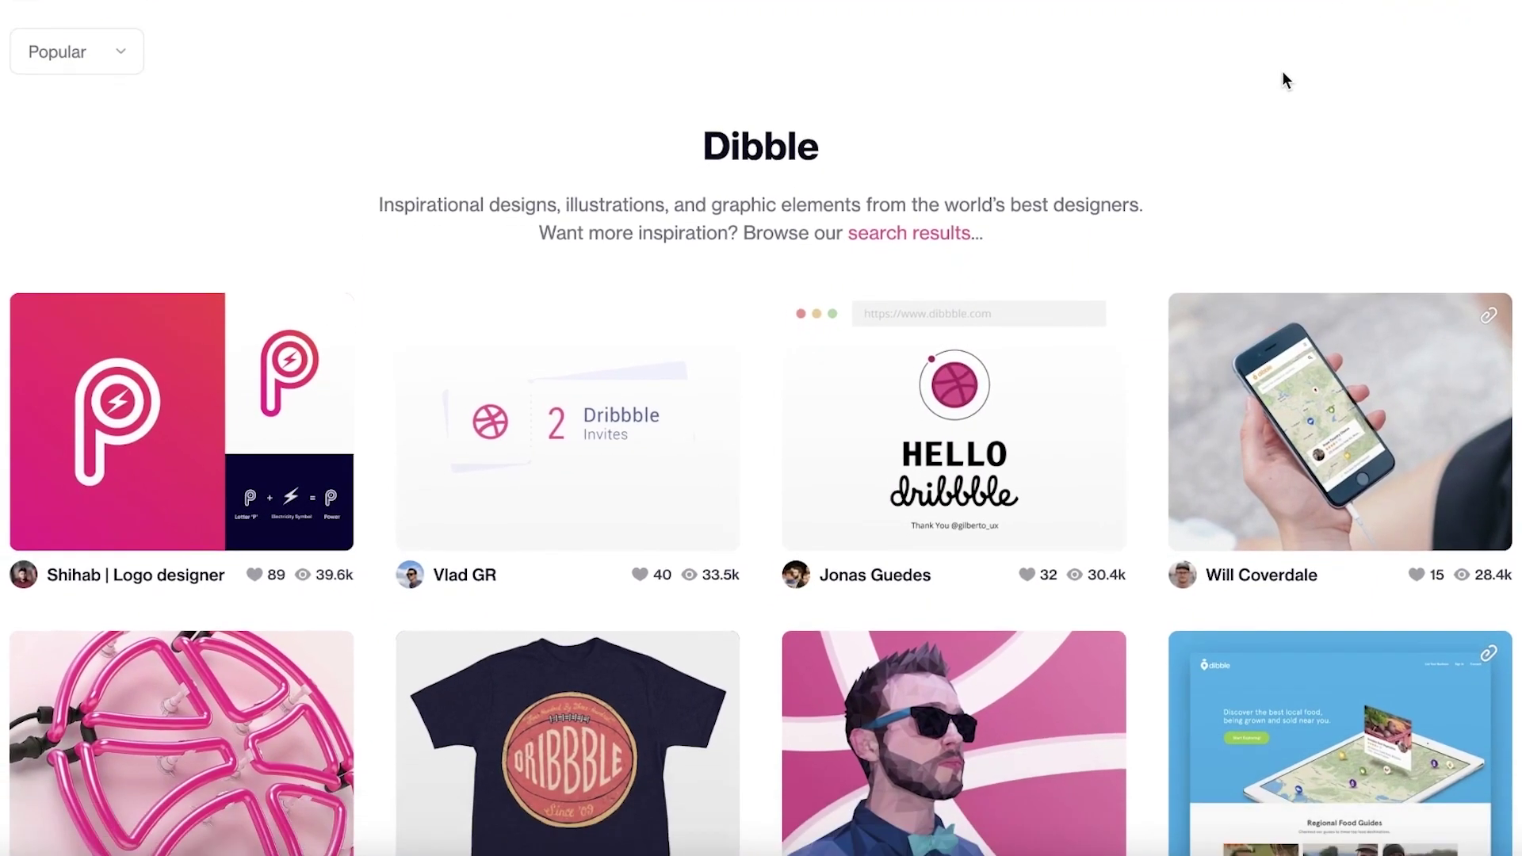
# Step: Search Dribbble for 'website' and scroll the resulting design shots
pyautogui.scroll(3, 1284, 79)
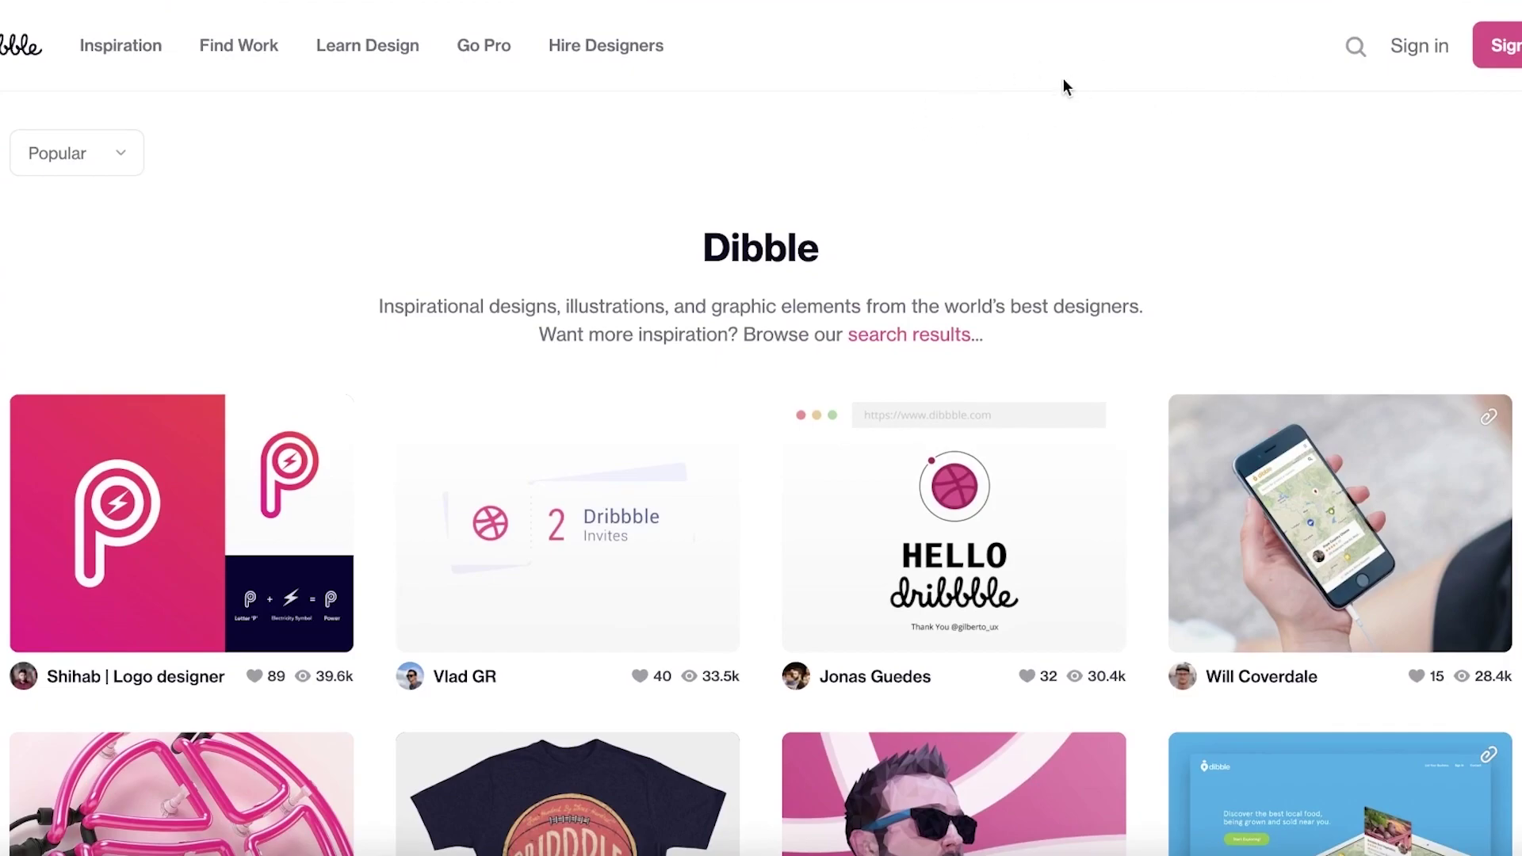
pyautogui.click(1356, 48)
pyautogui.click(584, 475)
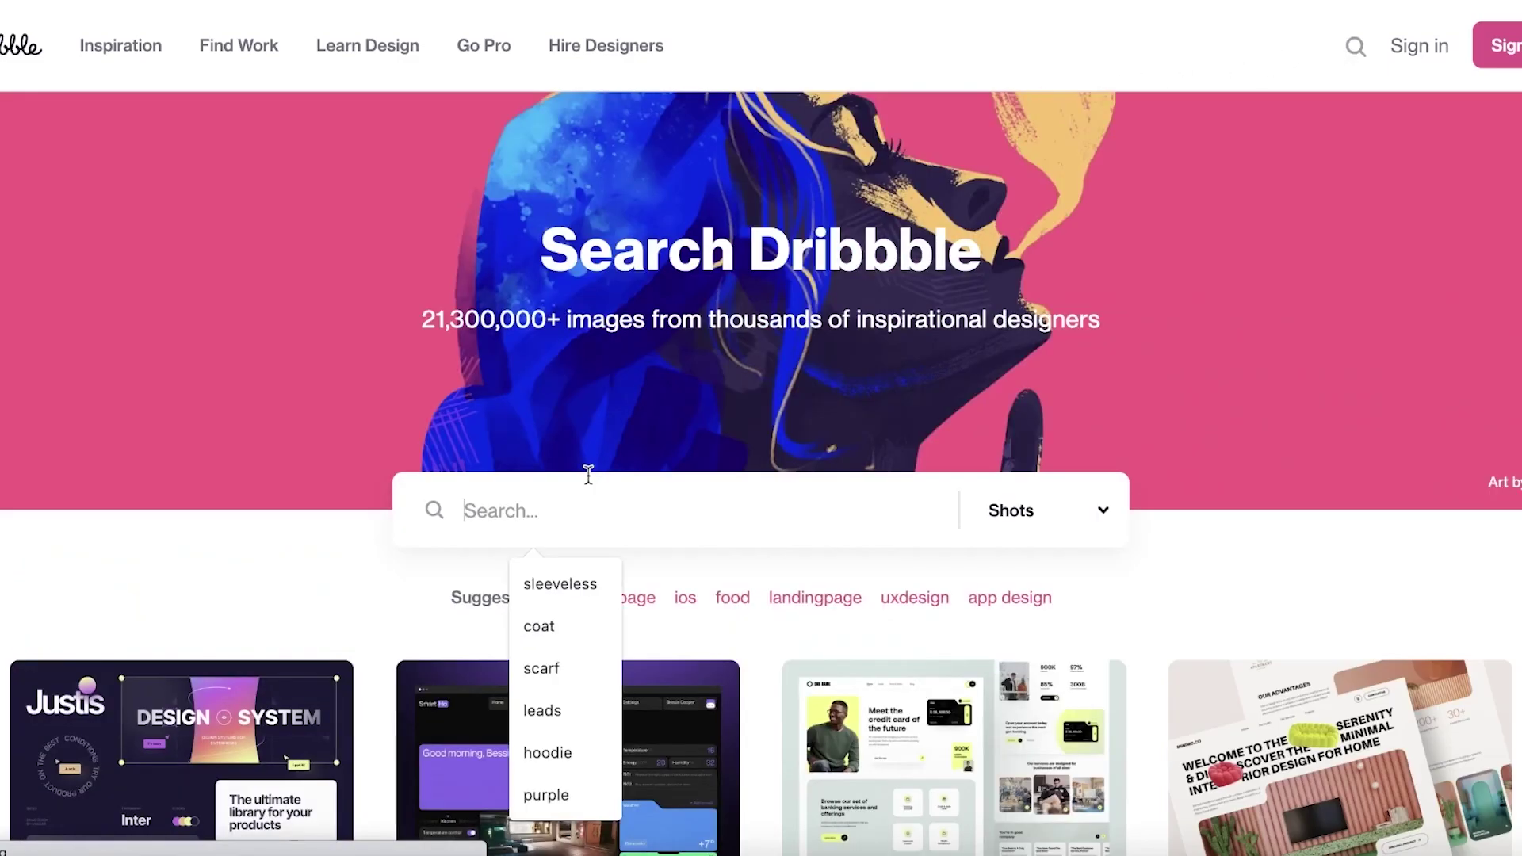
pyautogui.scroll(-1, 586, 479)
pyautogui.scroll(-3, 586, 478)
pyautogui.click(825, 168)
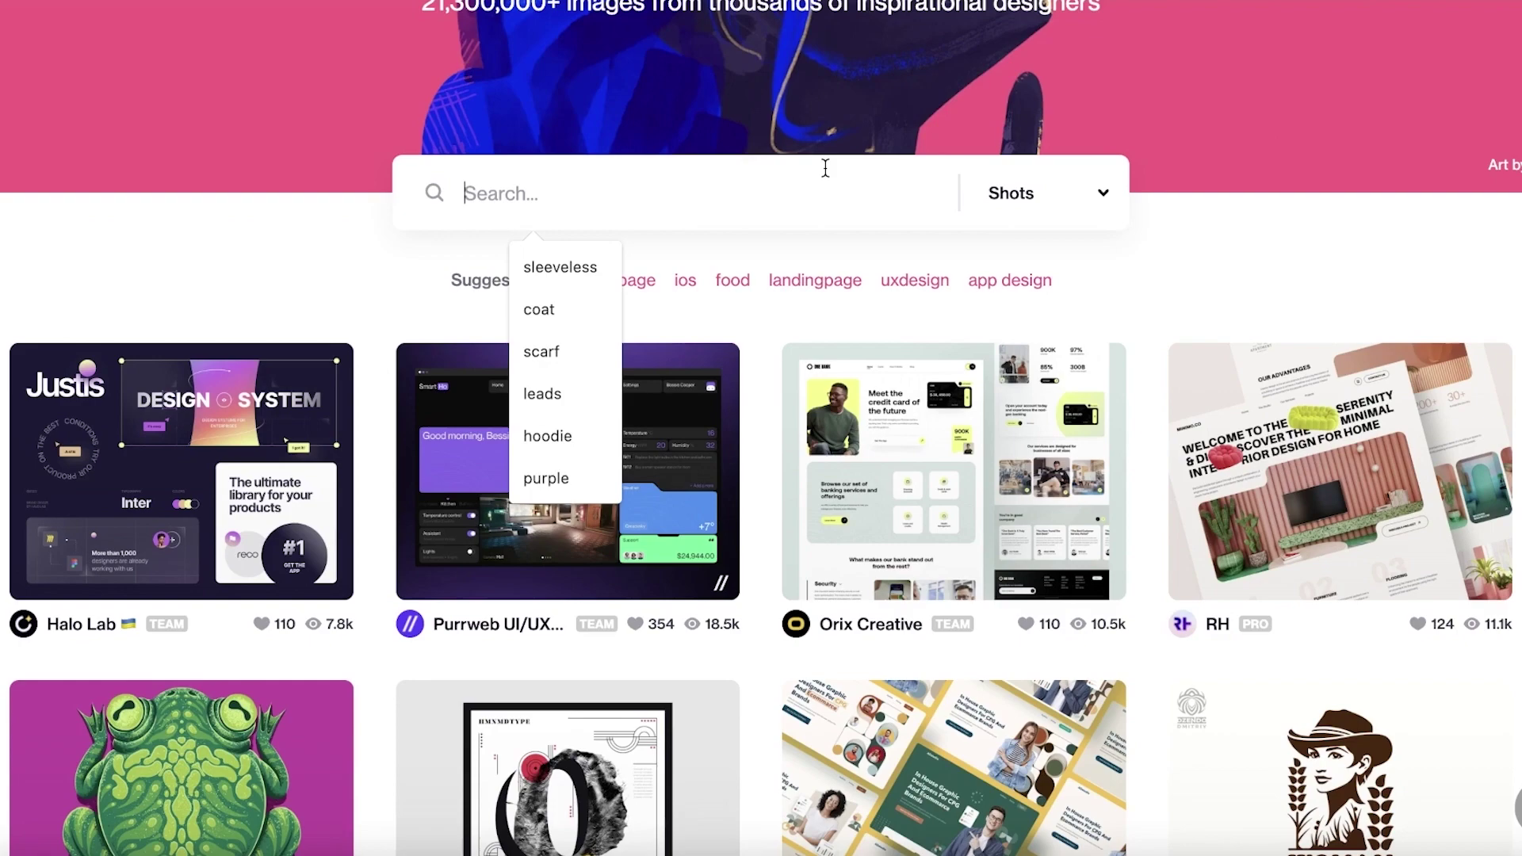
pyautogui.write('website')
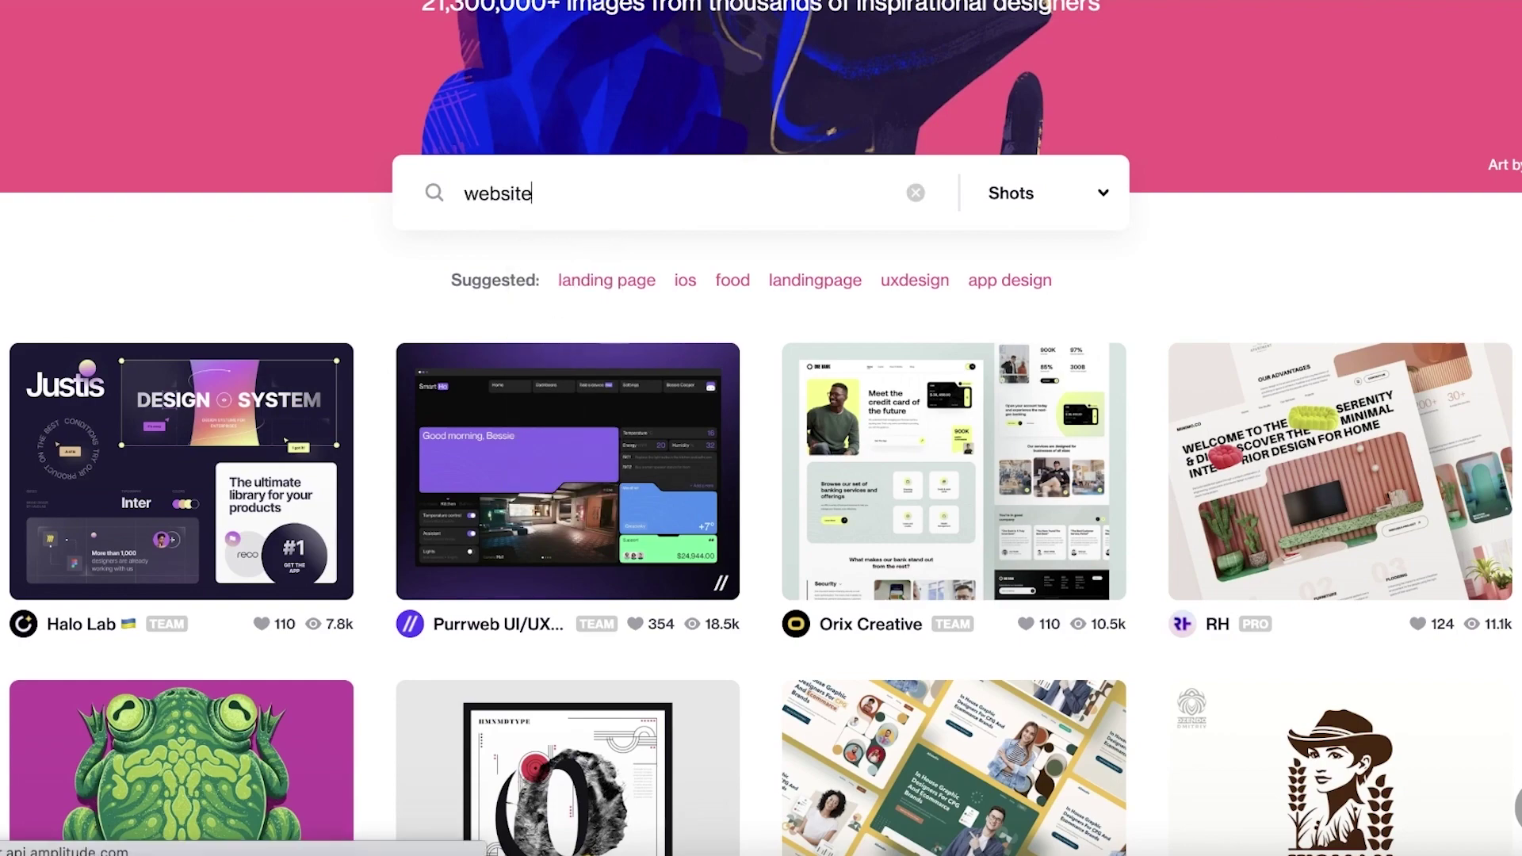
pyautogui.press('Return')
pyautogui.scroll(-10, 977, 99)
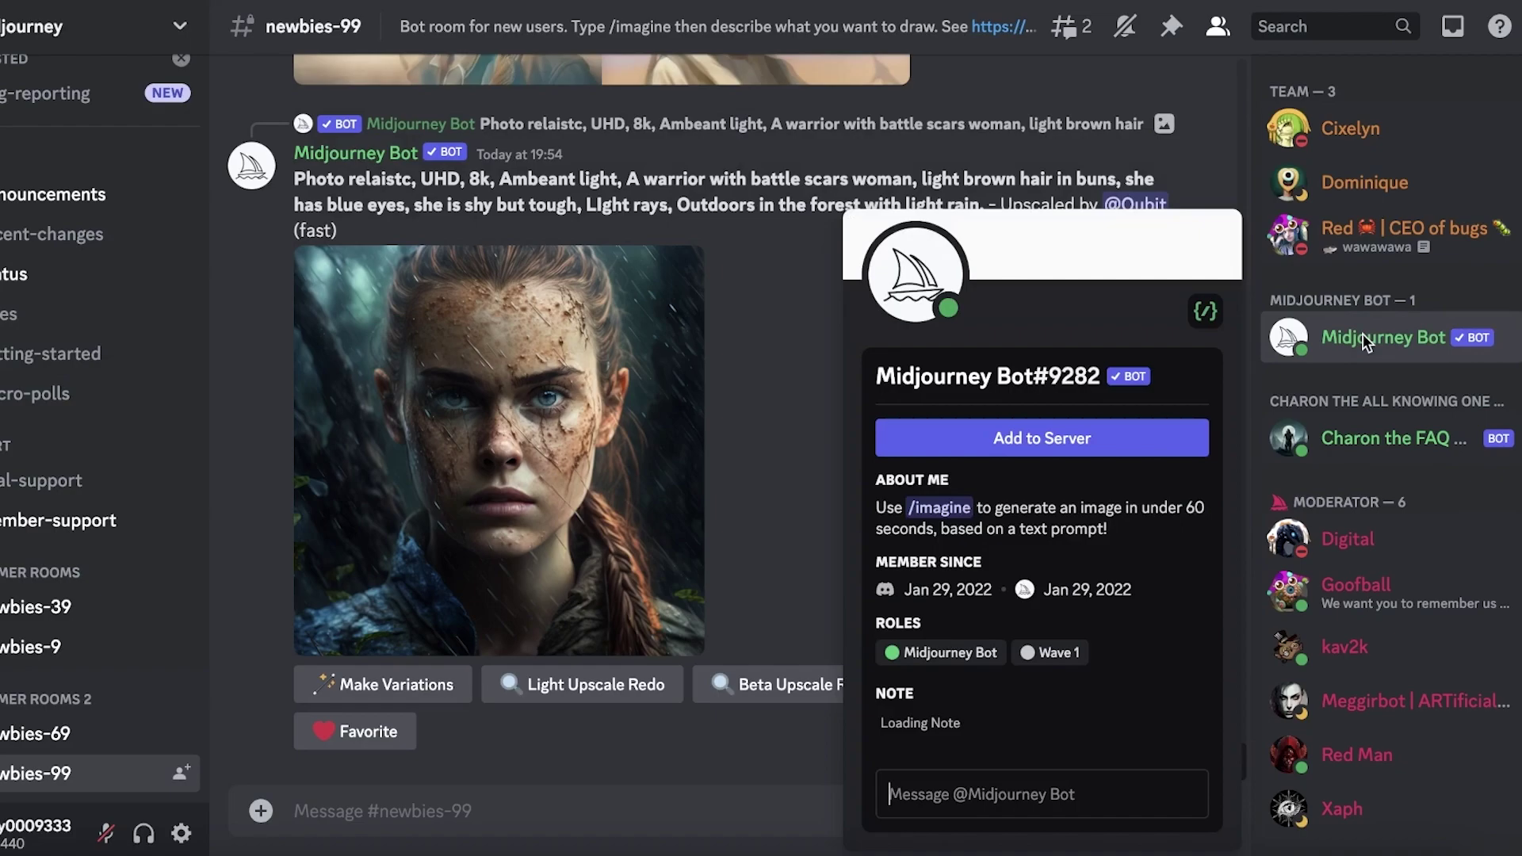
pyautogui.click(1510, 337)
pyautogui.click(1080, 348)
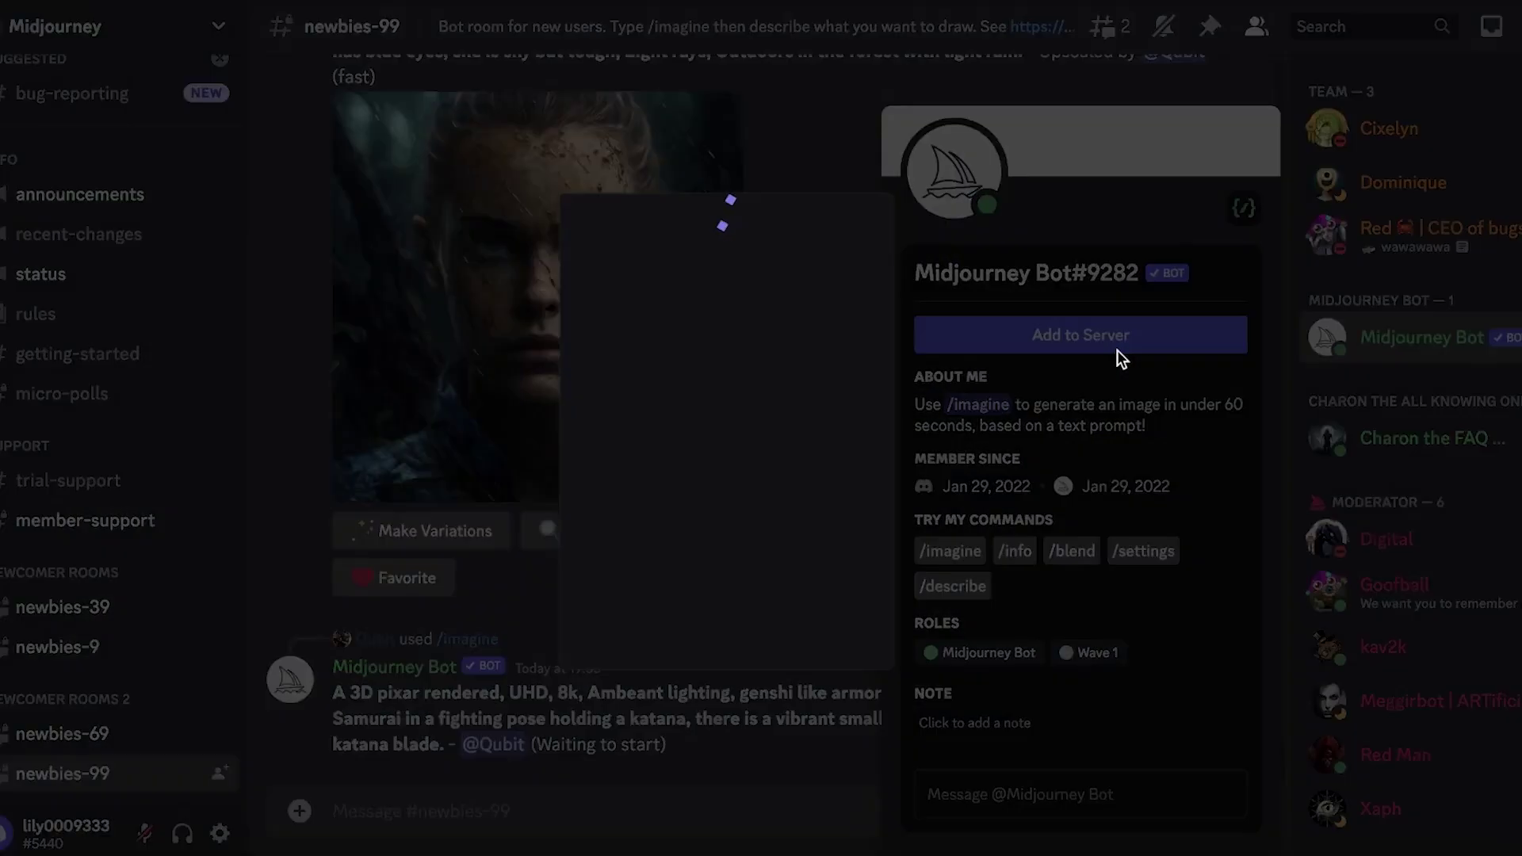
pyautogui.click(713, 567)
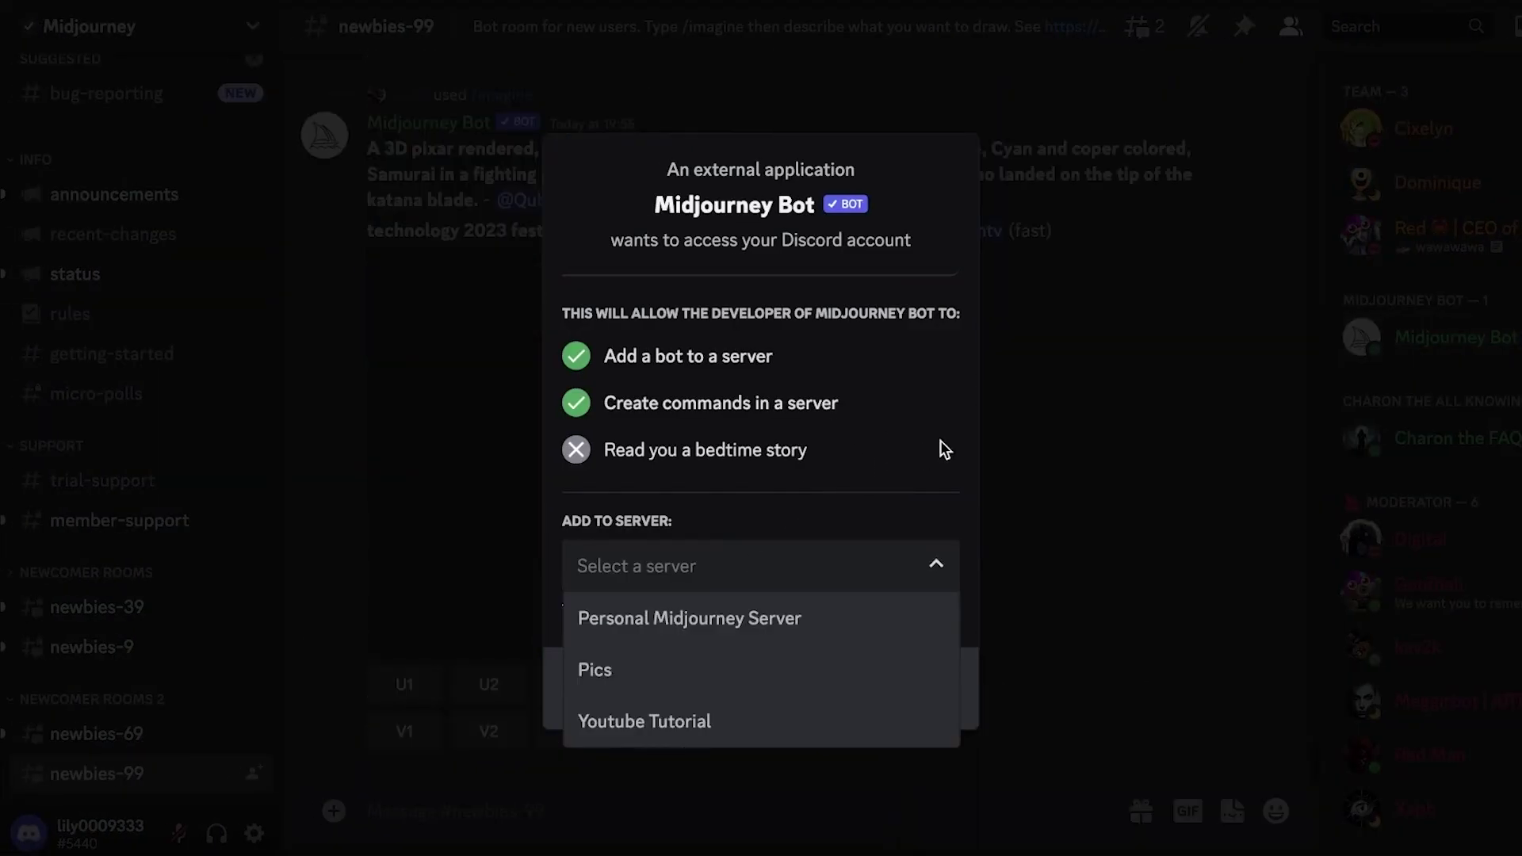
pyautogui.click(1129, 385)
pyautogui.click(1128, 385)
# Step: Run /settings in the personal server's #general channel and switch Remix mode on
pyautogui.click(38, 117)
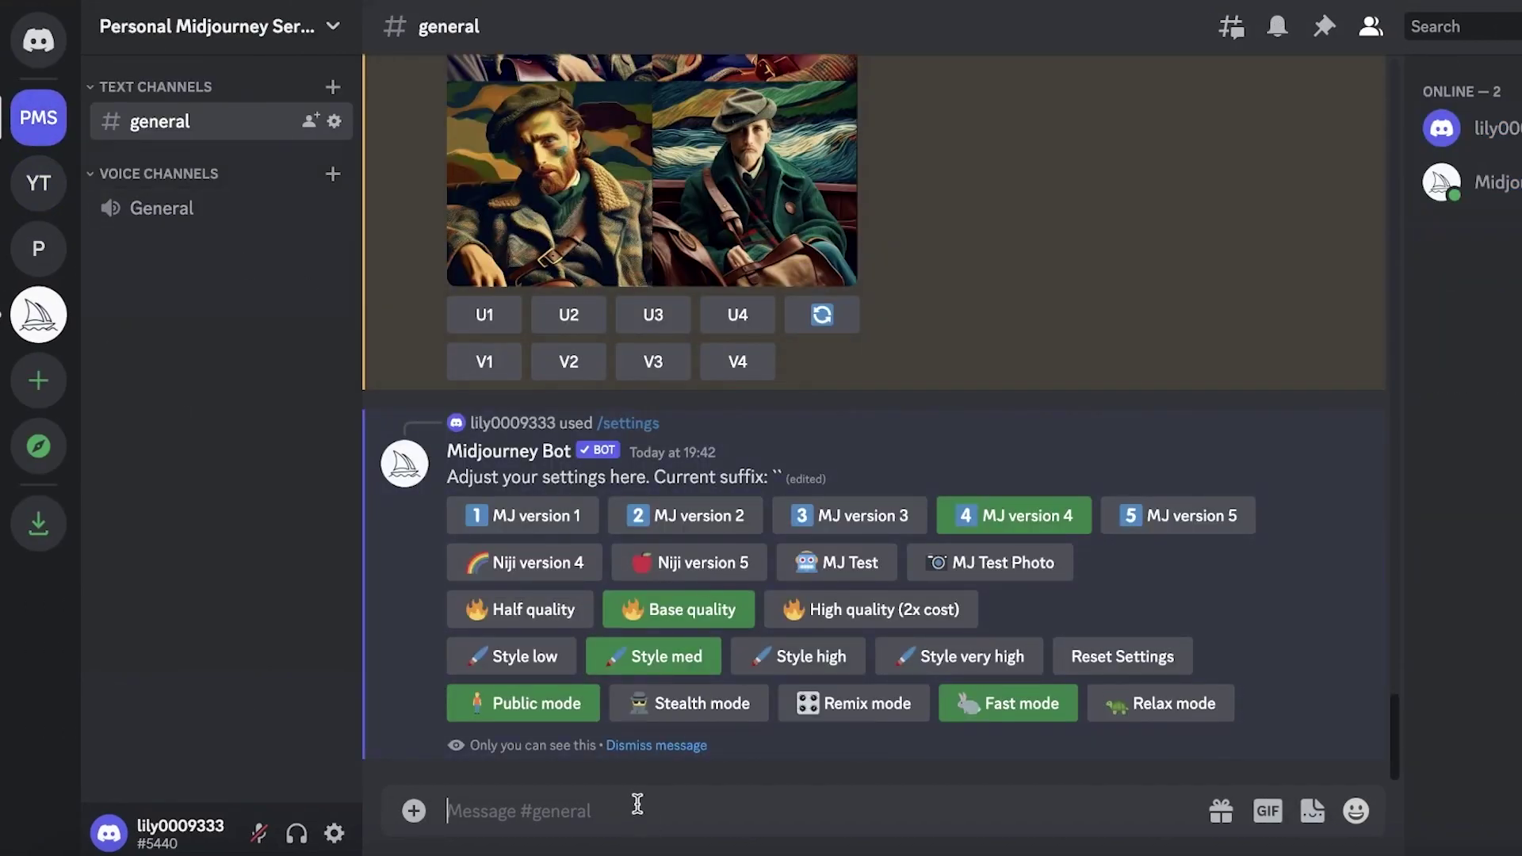
pyautogui.write('/')
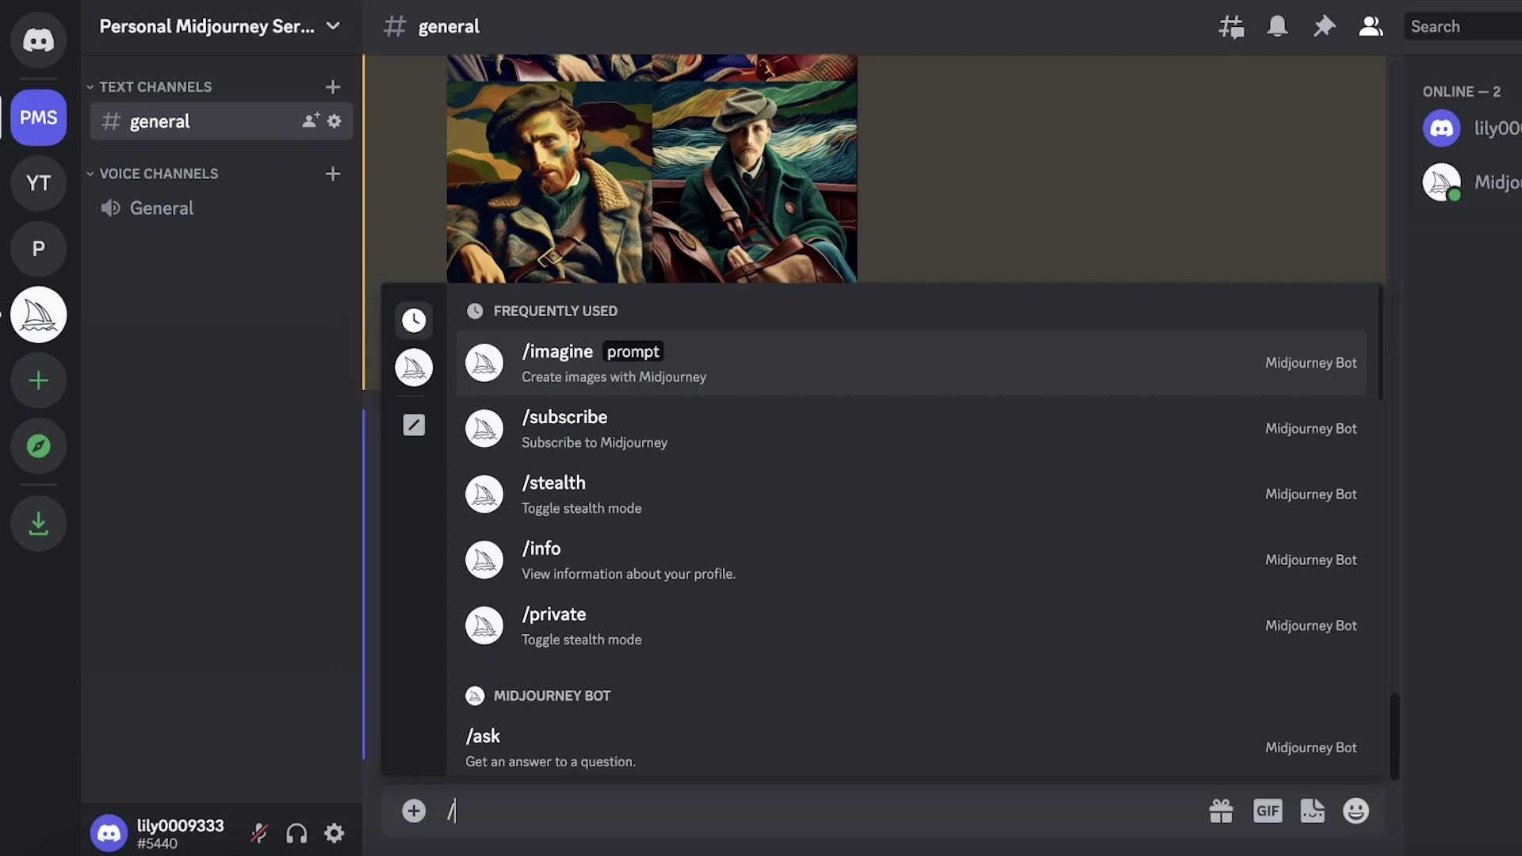
pyautogui.write('settings')
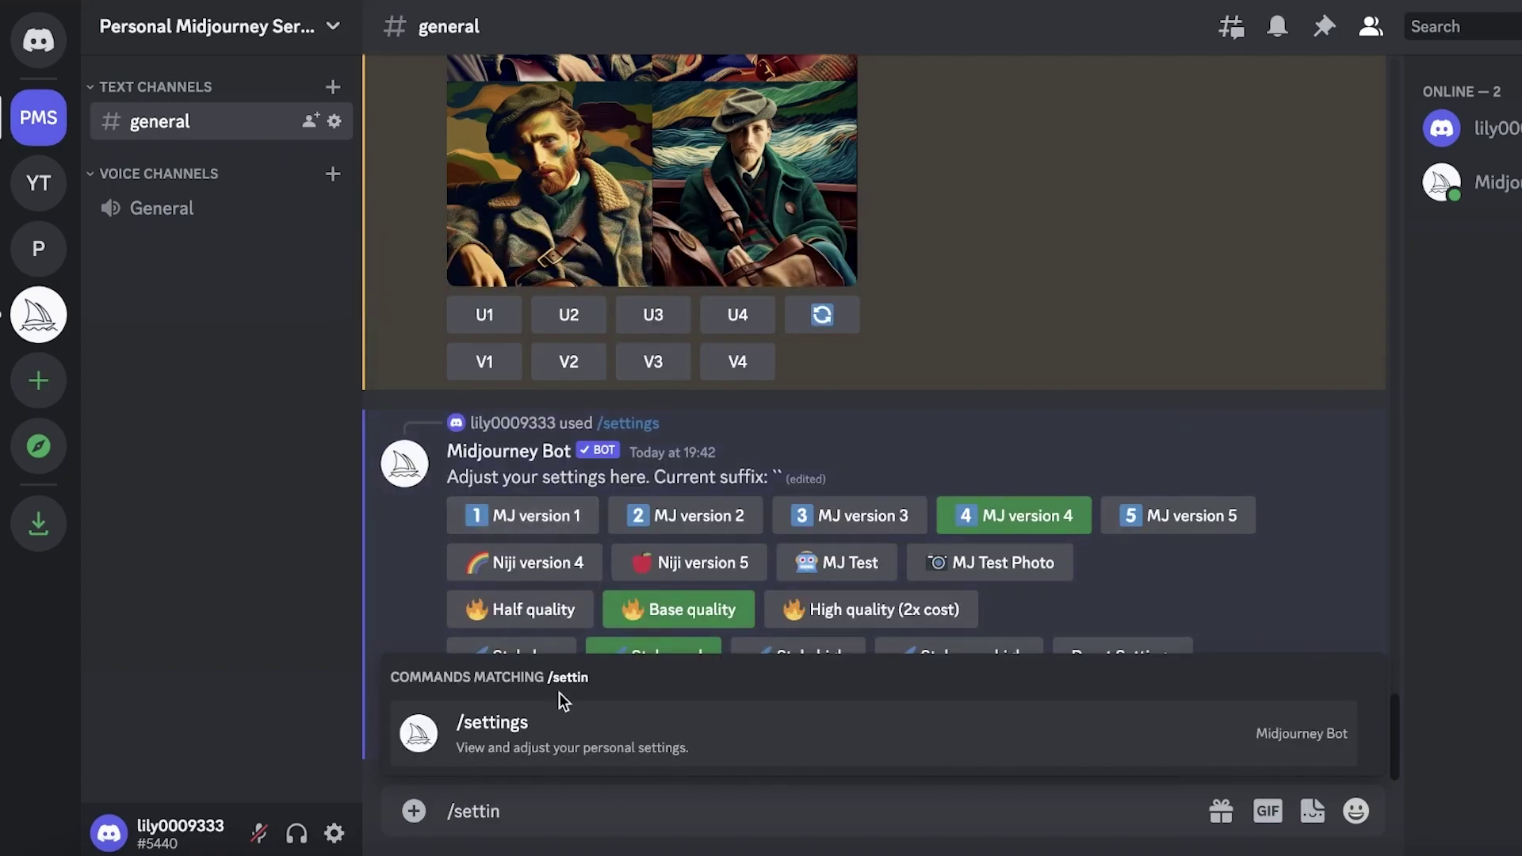
pyautogui.click(615, 733)
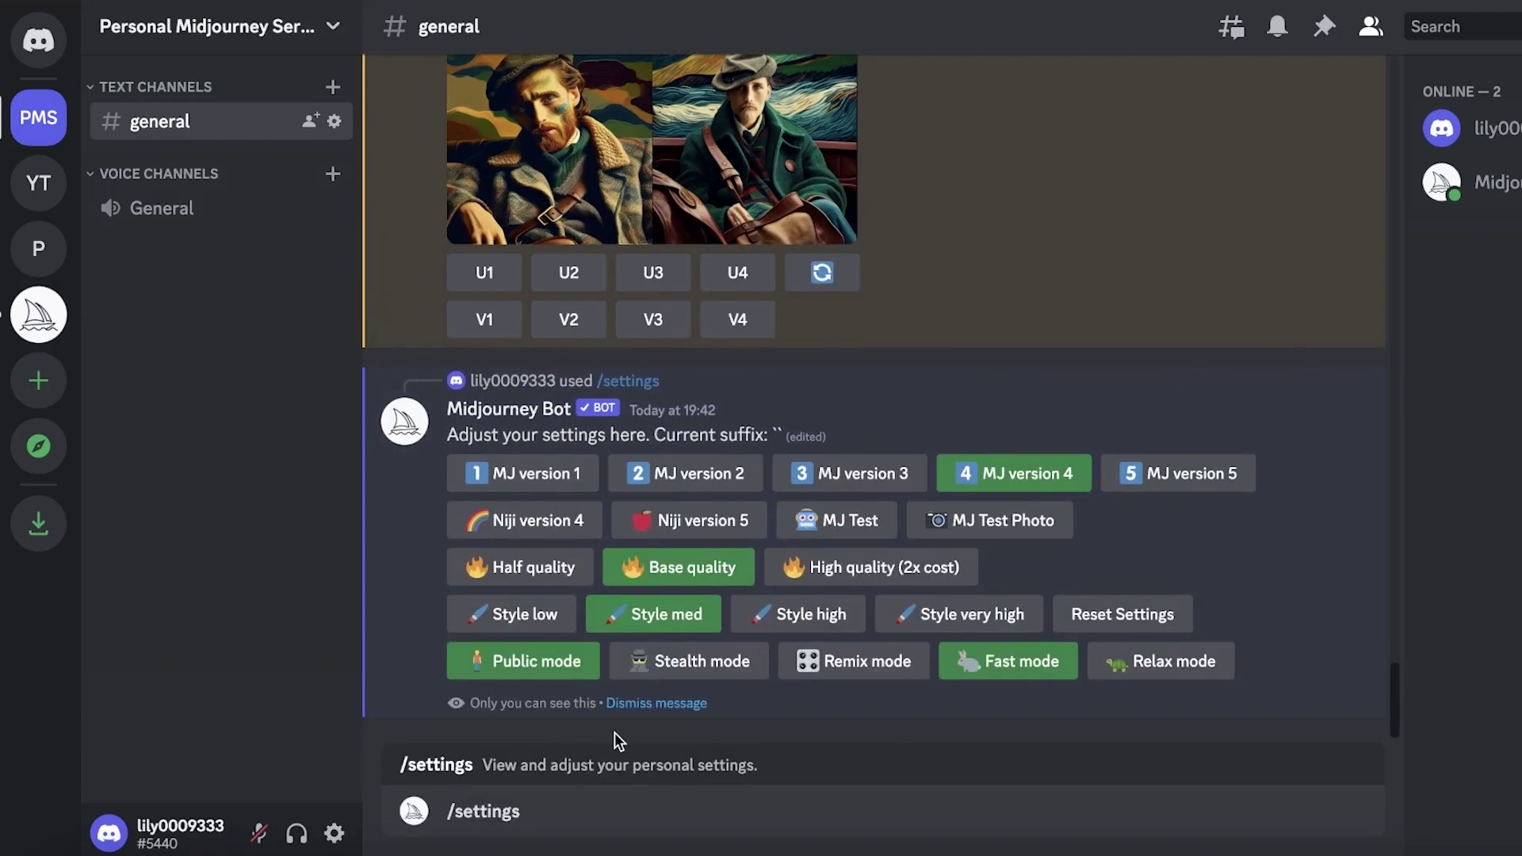
pyautogui.press('Return')
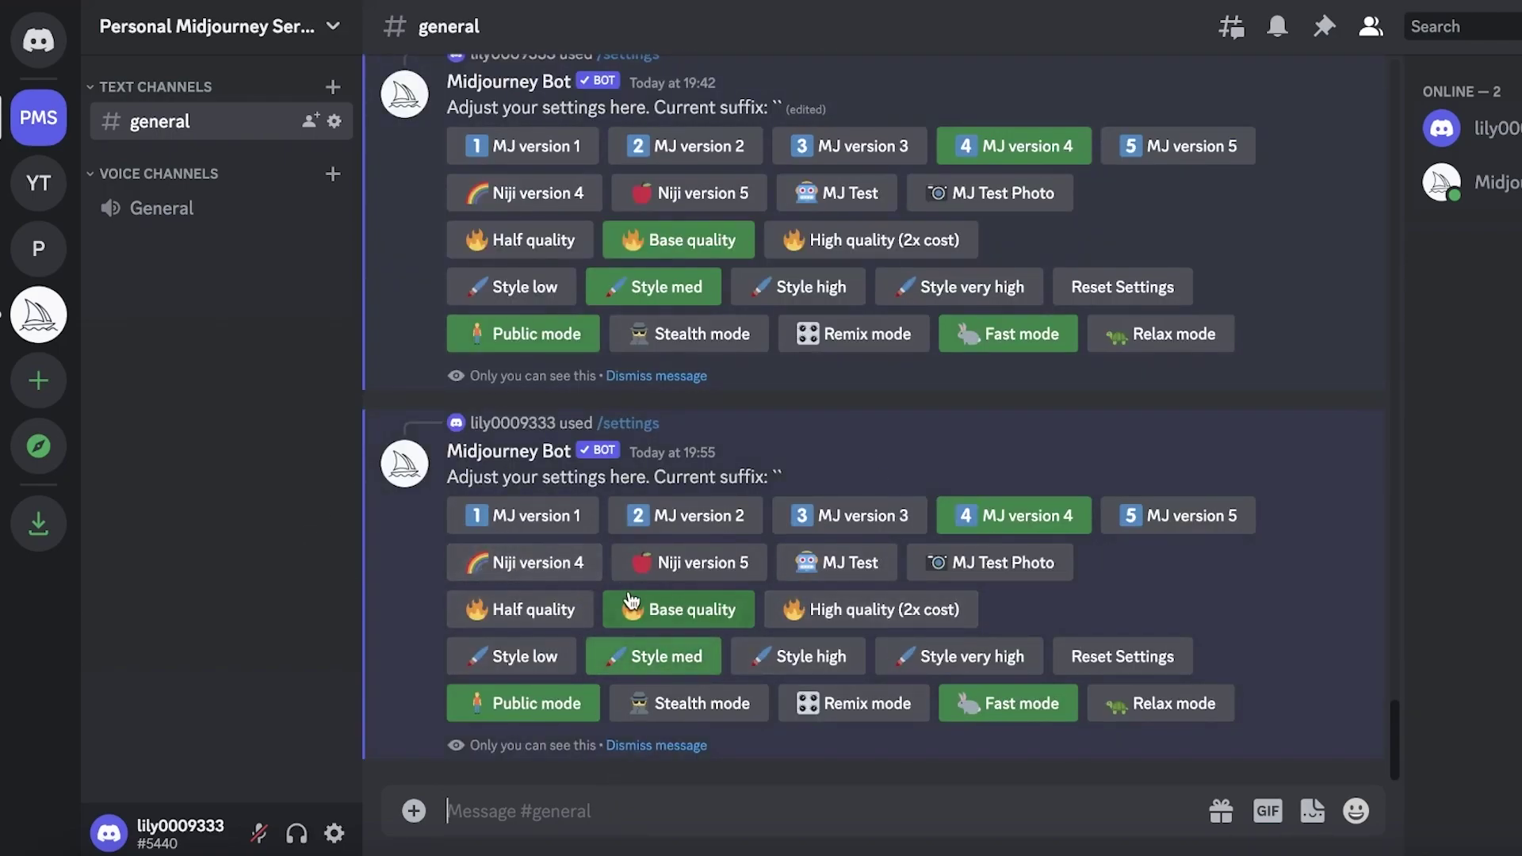
pyautogui.click(878, 713)
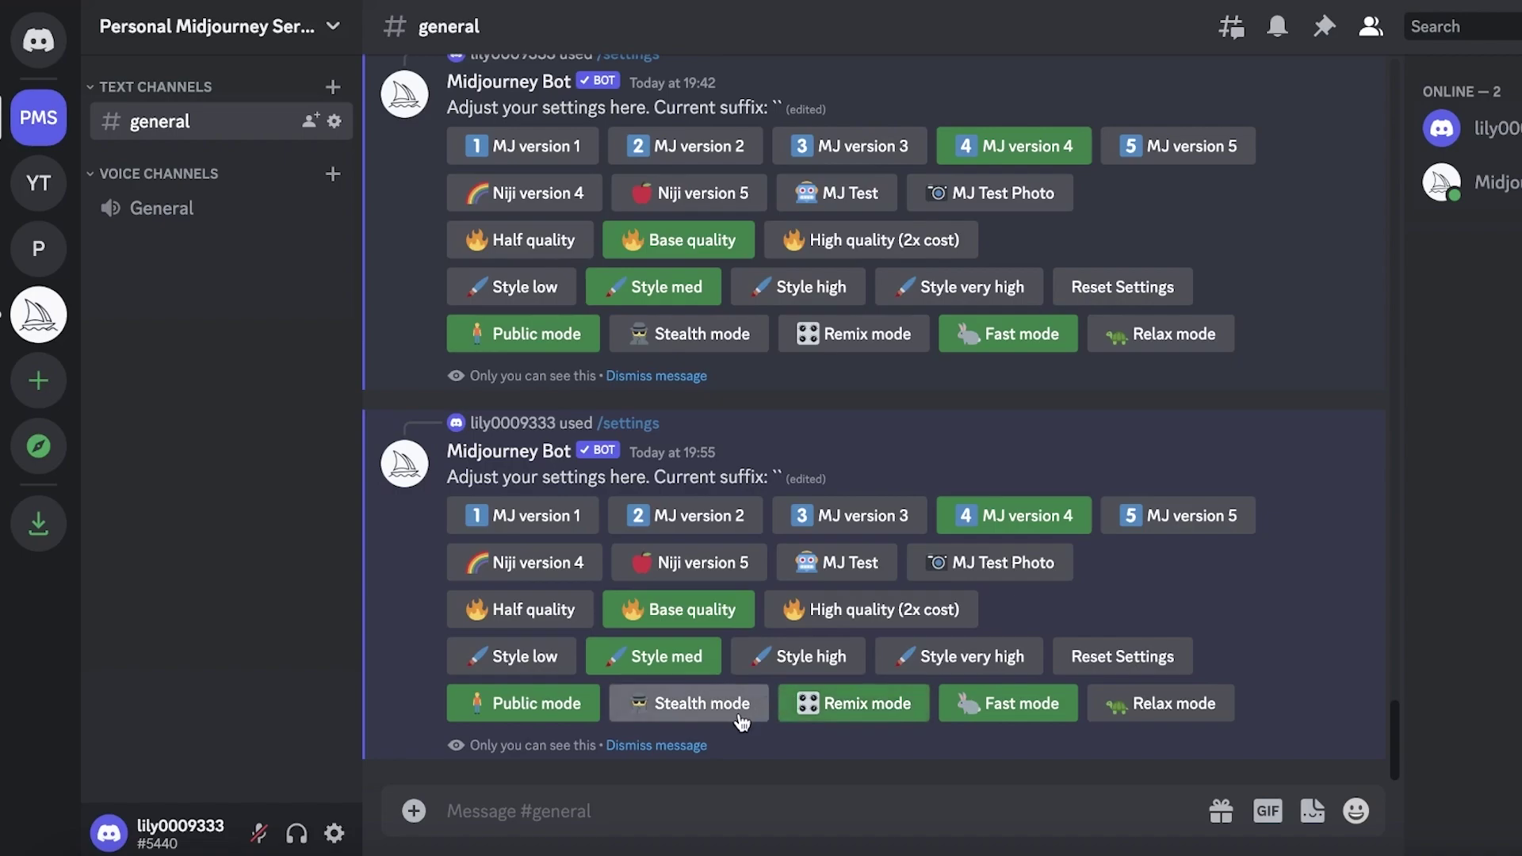
pyautogui.click(666, 806)
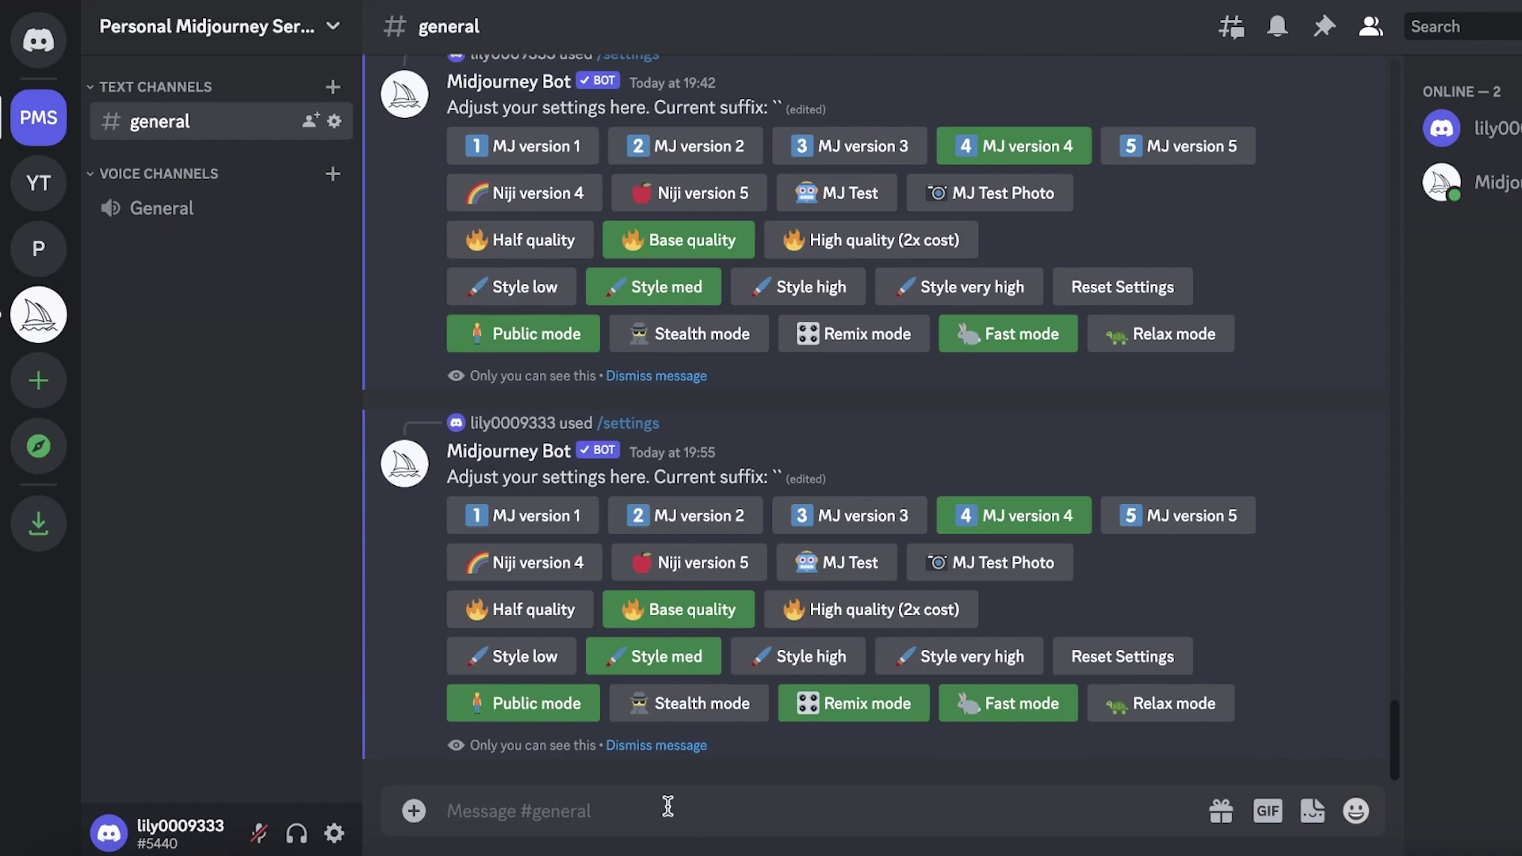
# Step: Run /imagine with the soft pink skin-care brand web design prompt for cleanser, lotion and lip gloss
pyautogui.write('/')
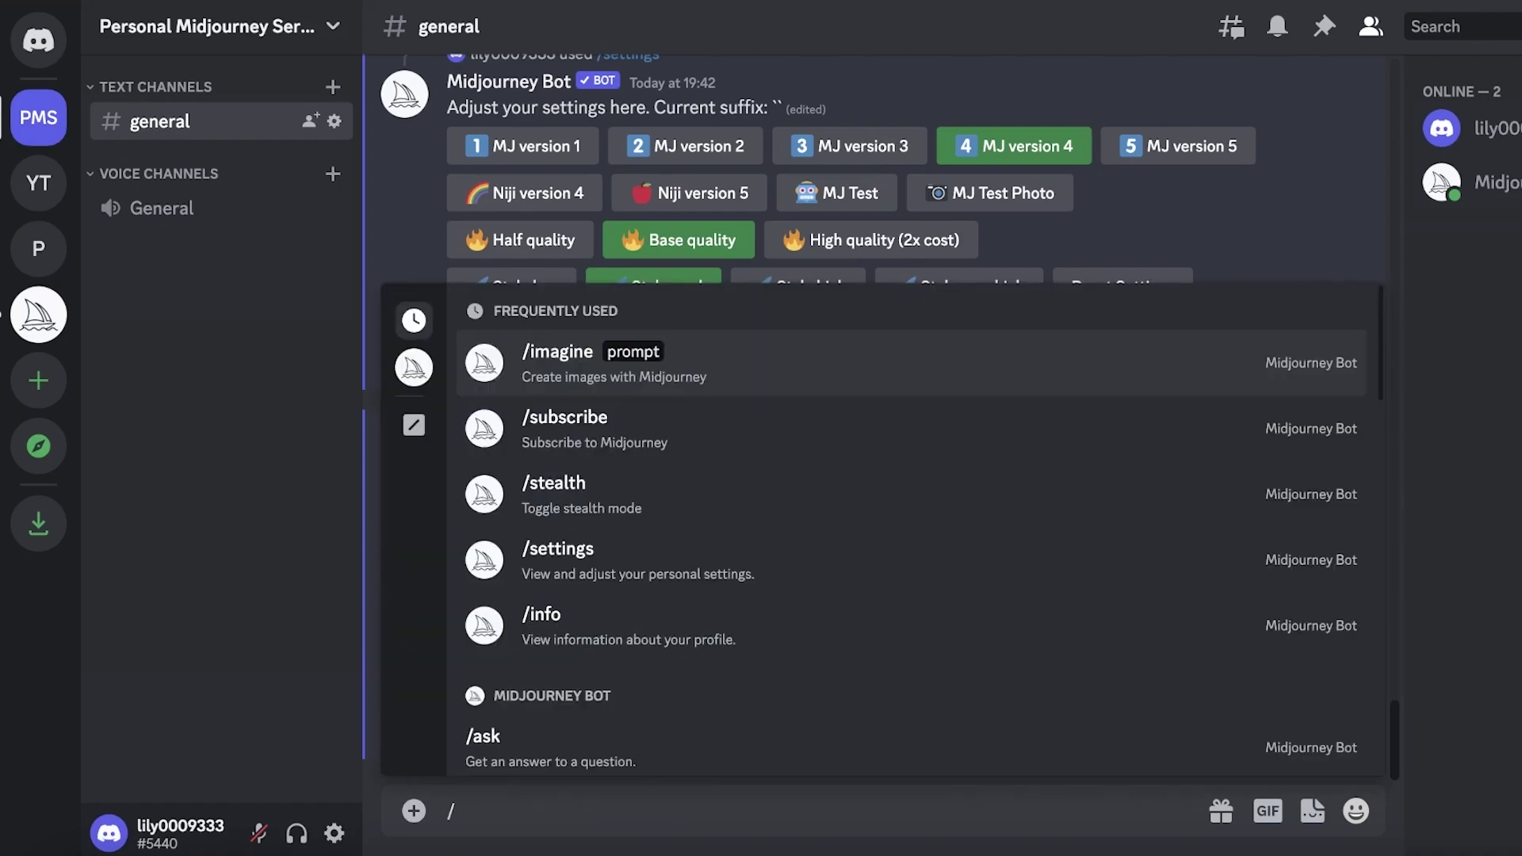
pyautogui.click(902, 360)
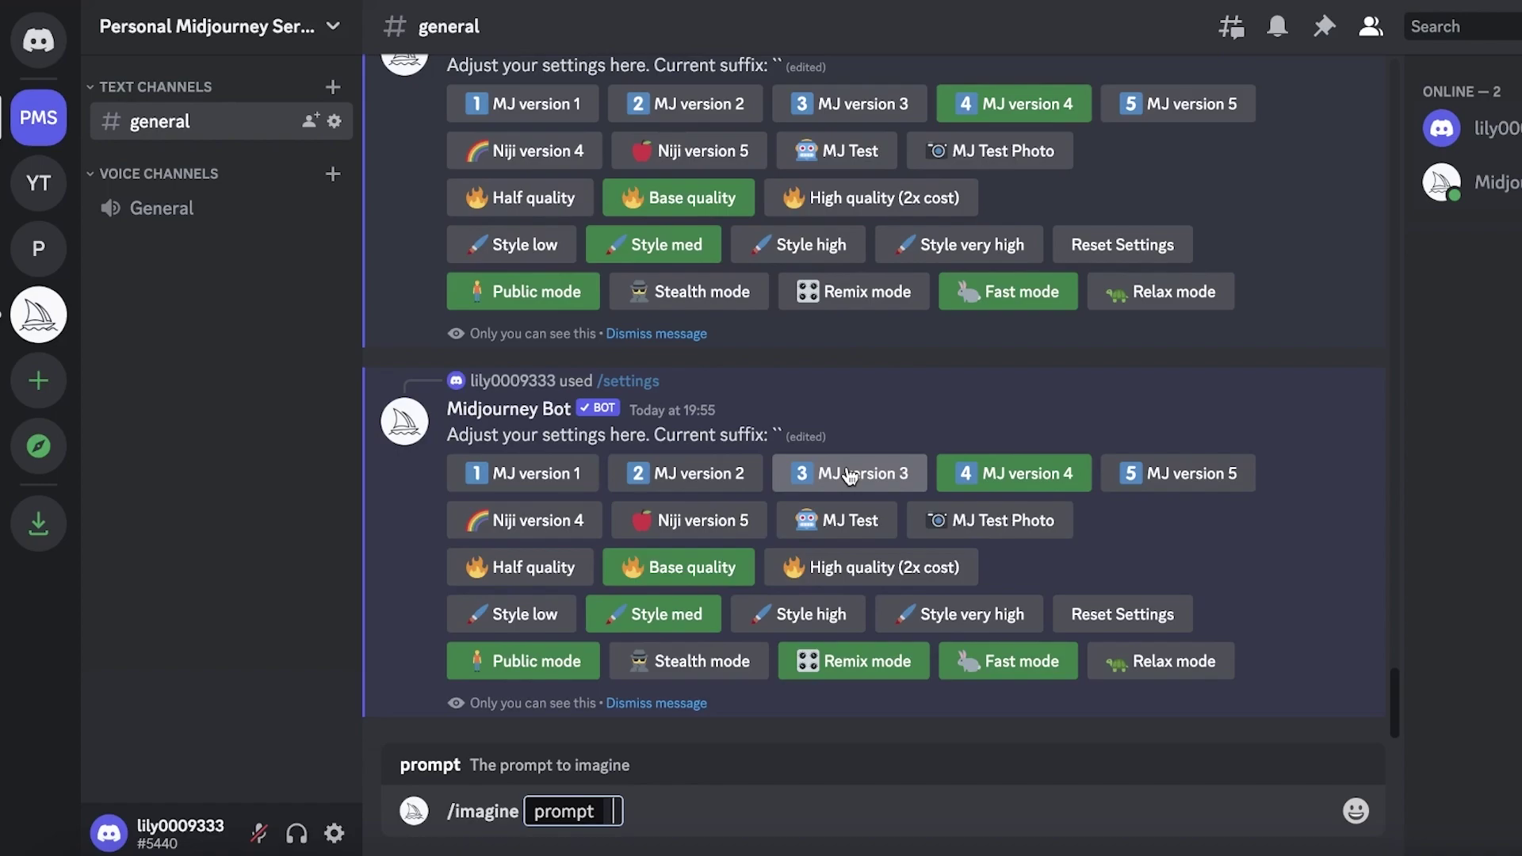
pyautogui.write('web design for a skin care brand launching 3 products. a cleanser, a lotion and a lip gloss. soft pink tones, figma, ui, ux, call to action buttons')
pyautogui.press('Return')
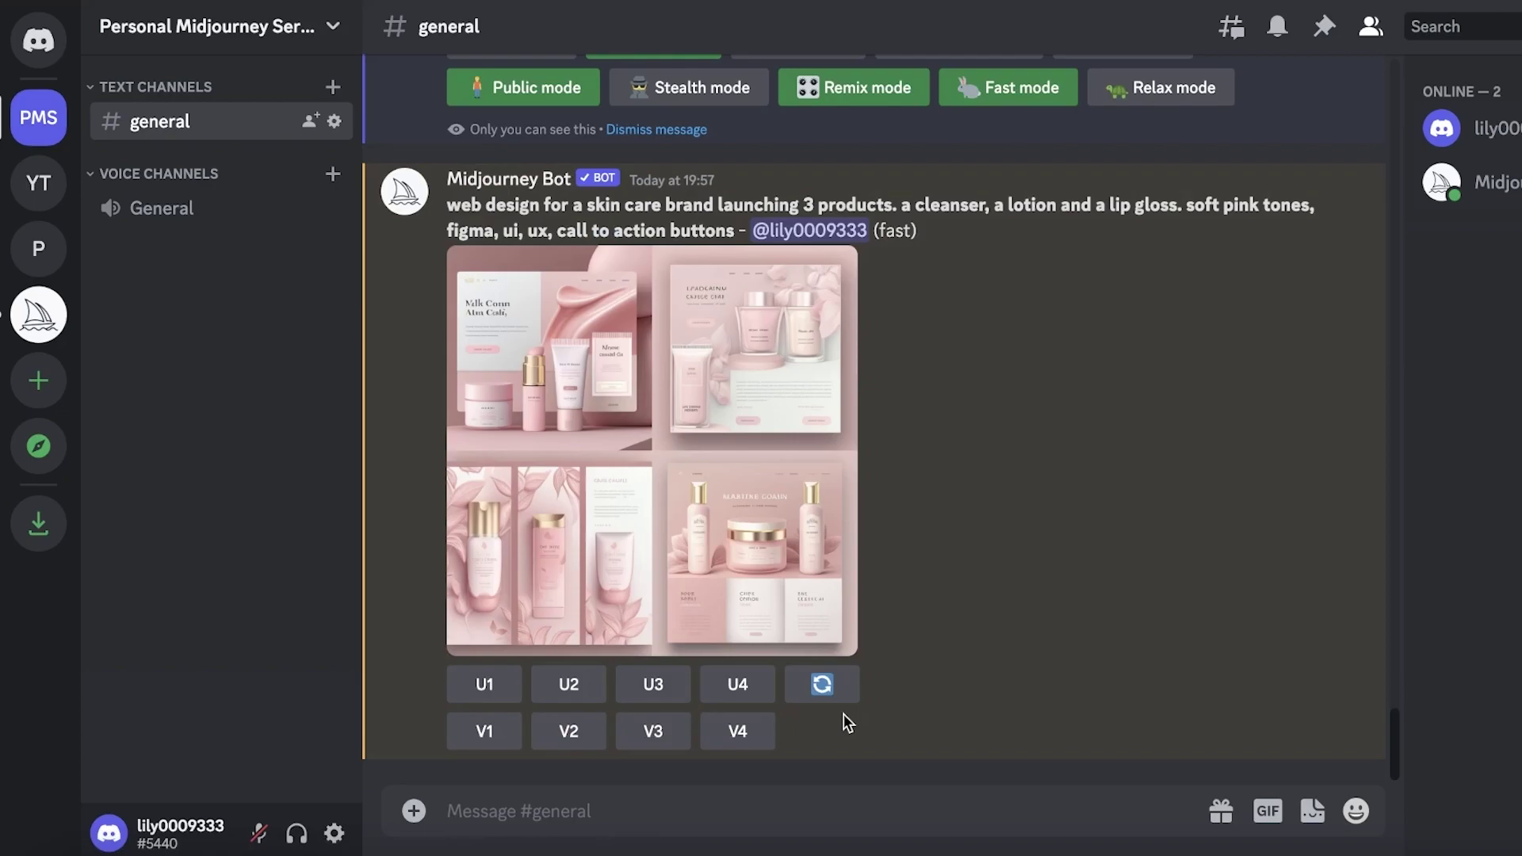
pyautogui.click(601, 454)
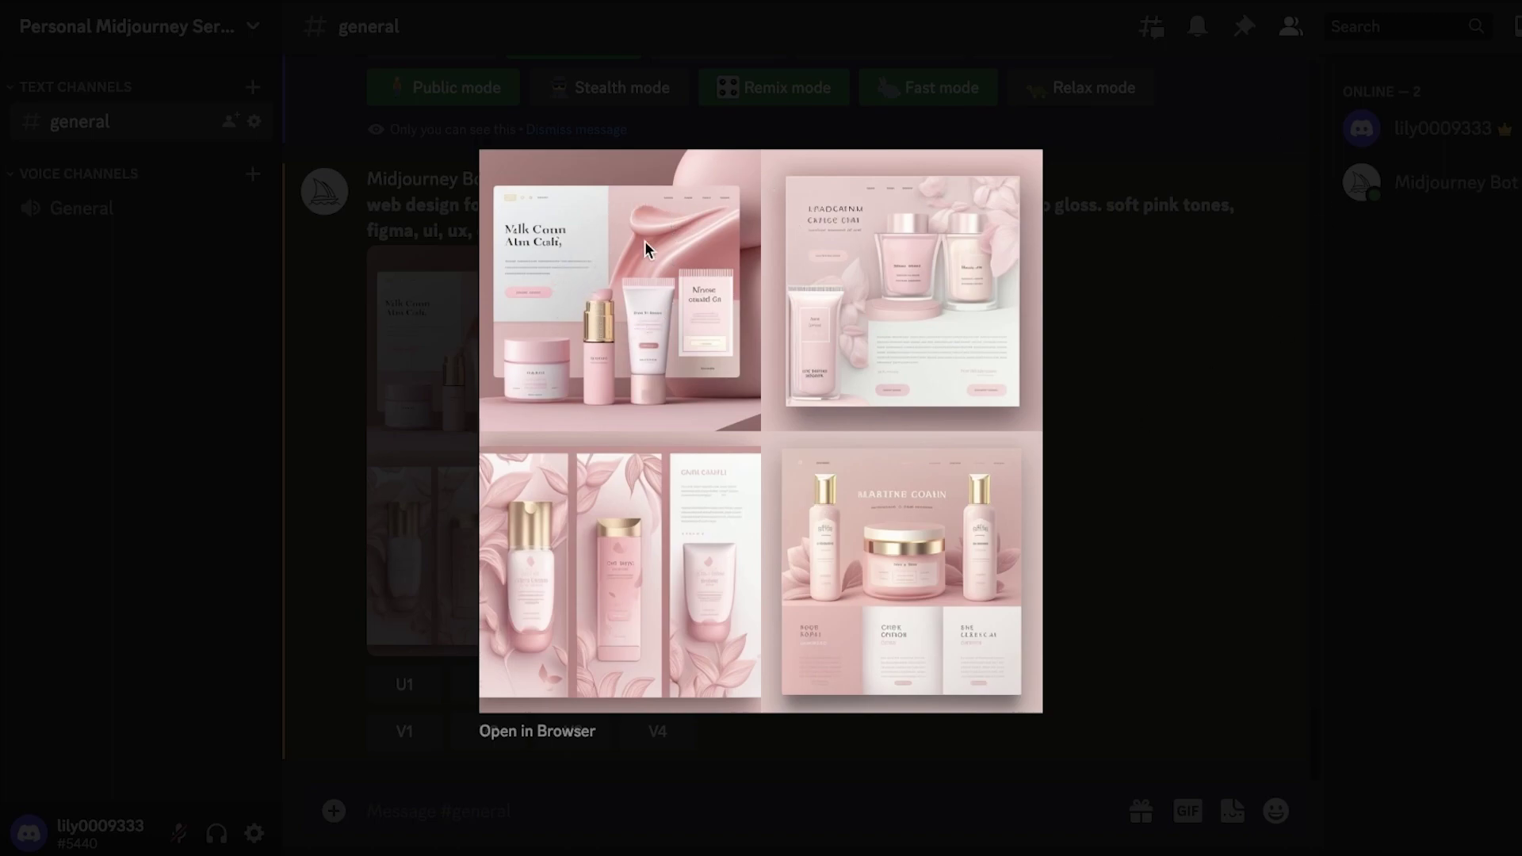
pyautogui.click(1125, 341)
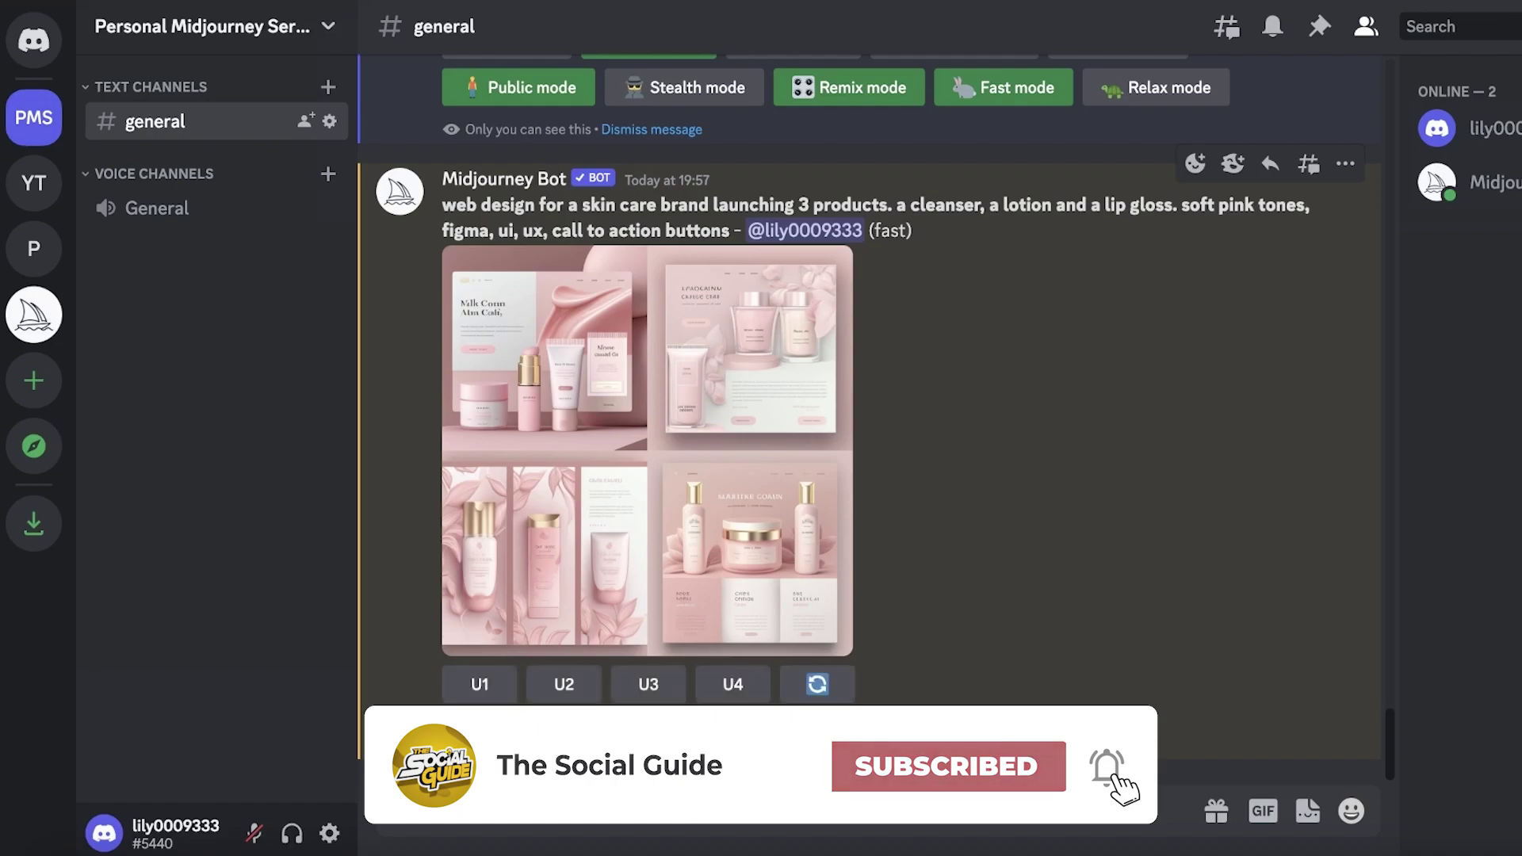
# Step: Remix image 1 with 'shop page, home page, recommended by dermatologists, tinted glass packaging'
pyautogui.click(479, 725)
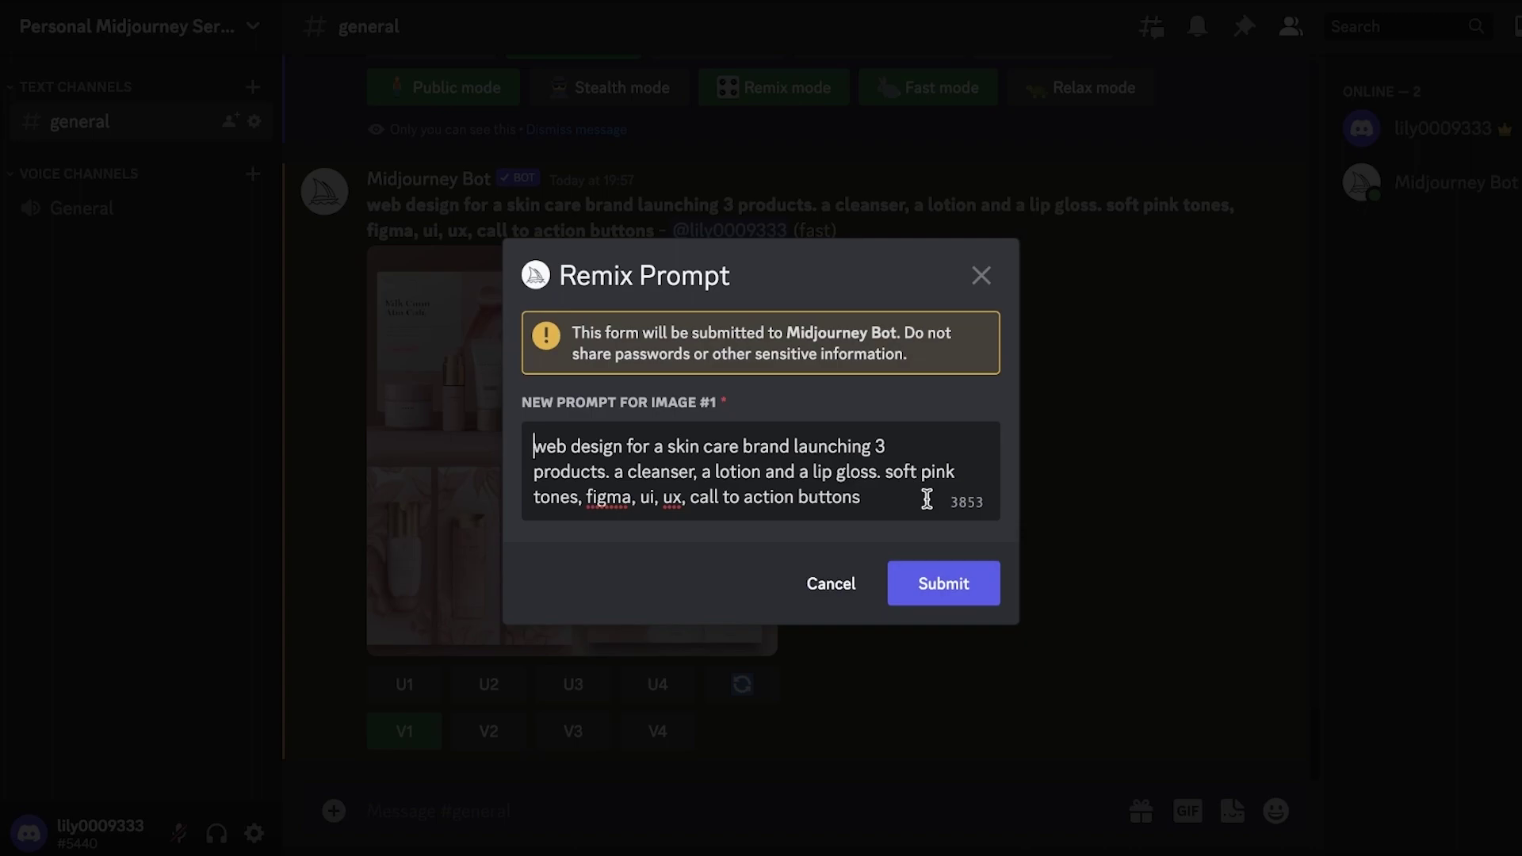
pyautogui.moveTo(926, 498); pyautogui.dragTo(458, 374)
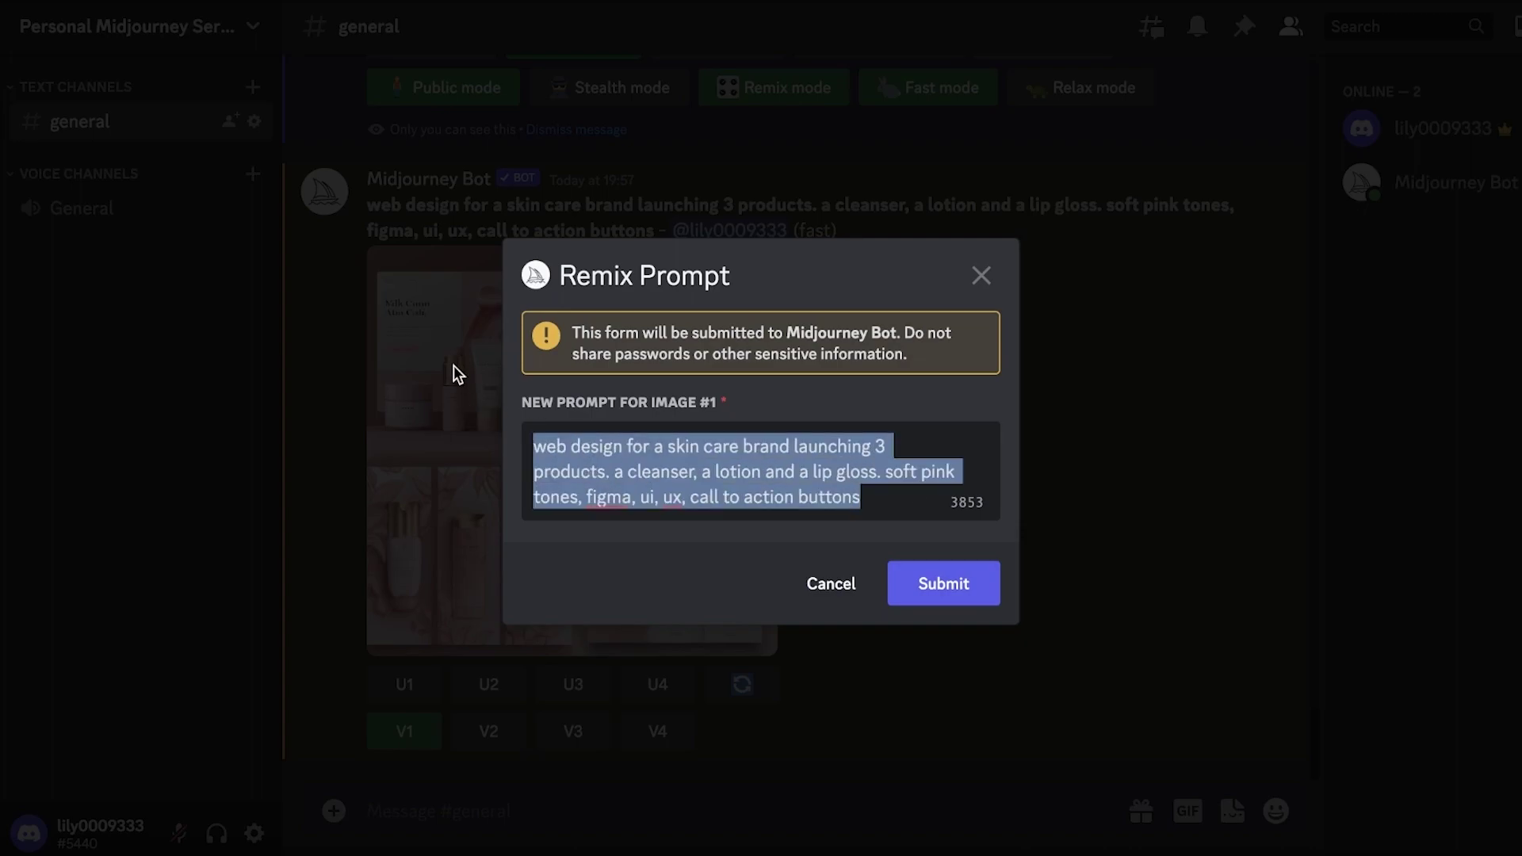
pyautogui.press('BackSpace')
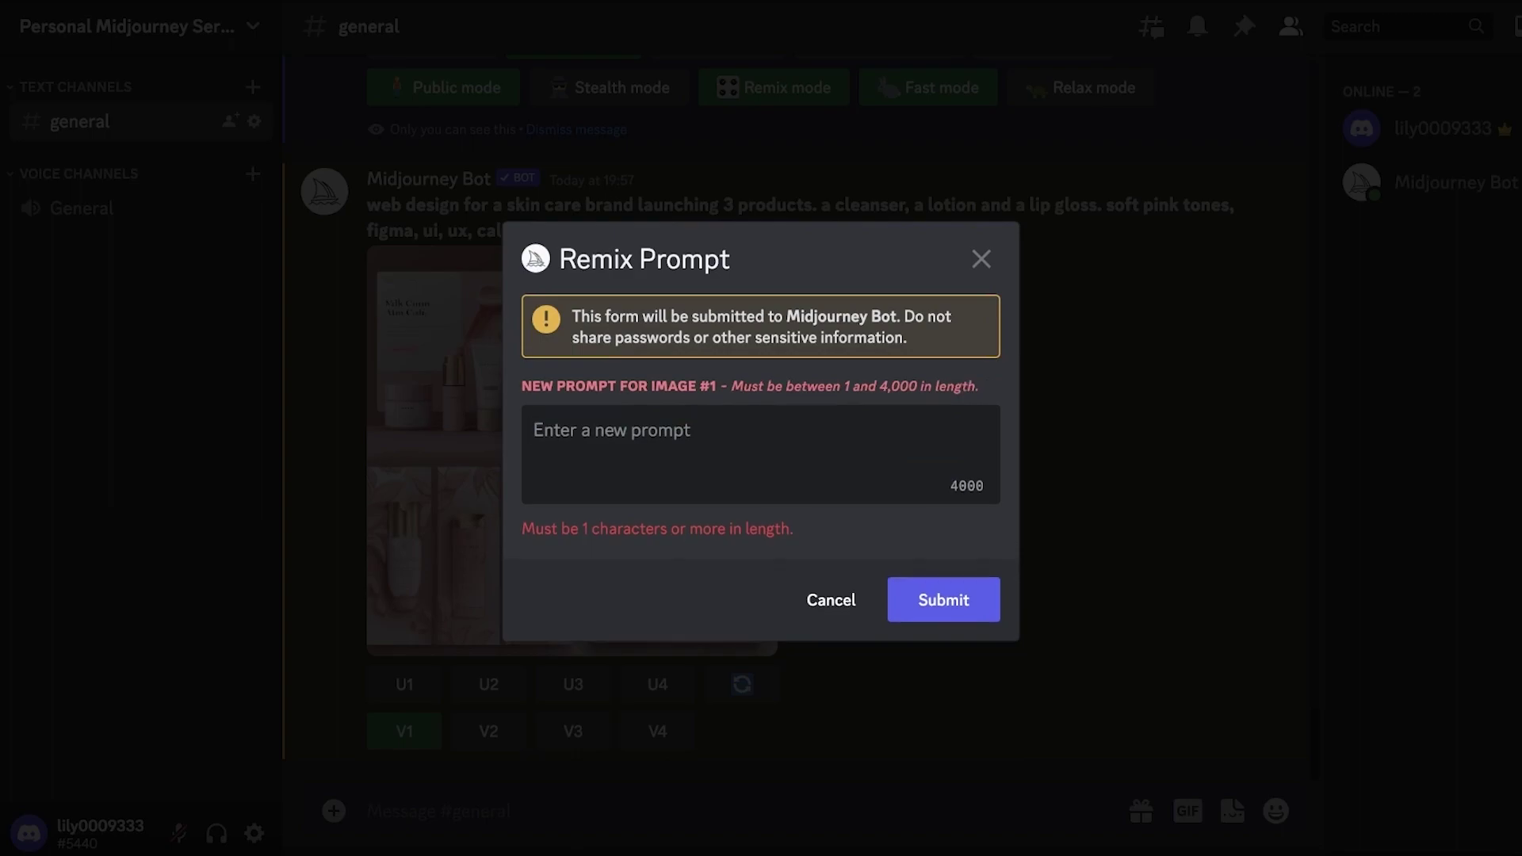
pyautogui.write('A shop page, a home page, recommended by dermatologists,')
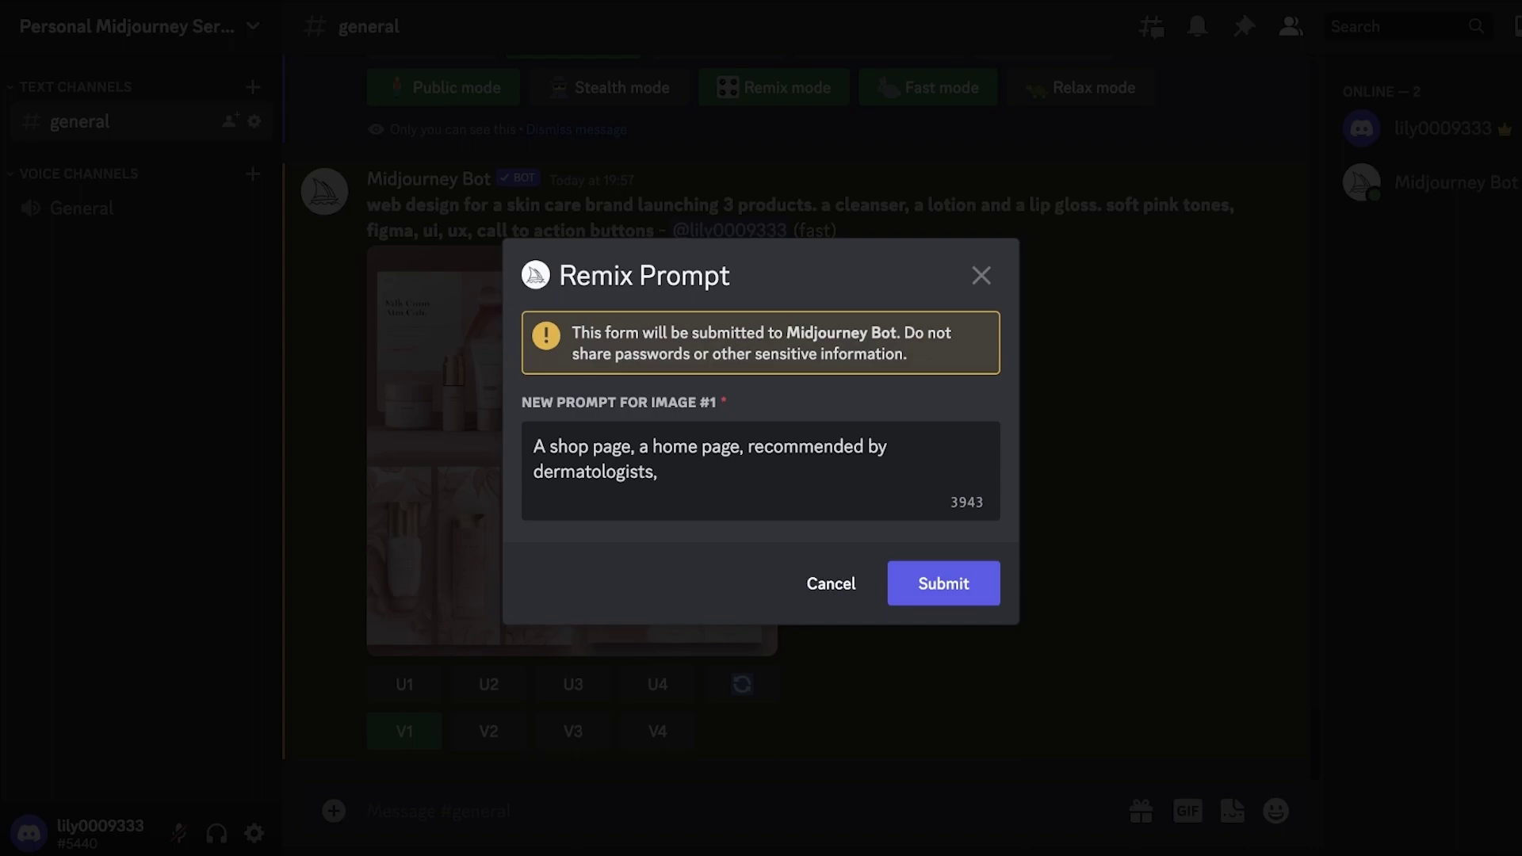
pyautogui.write('tinted glass packaging')
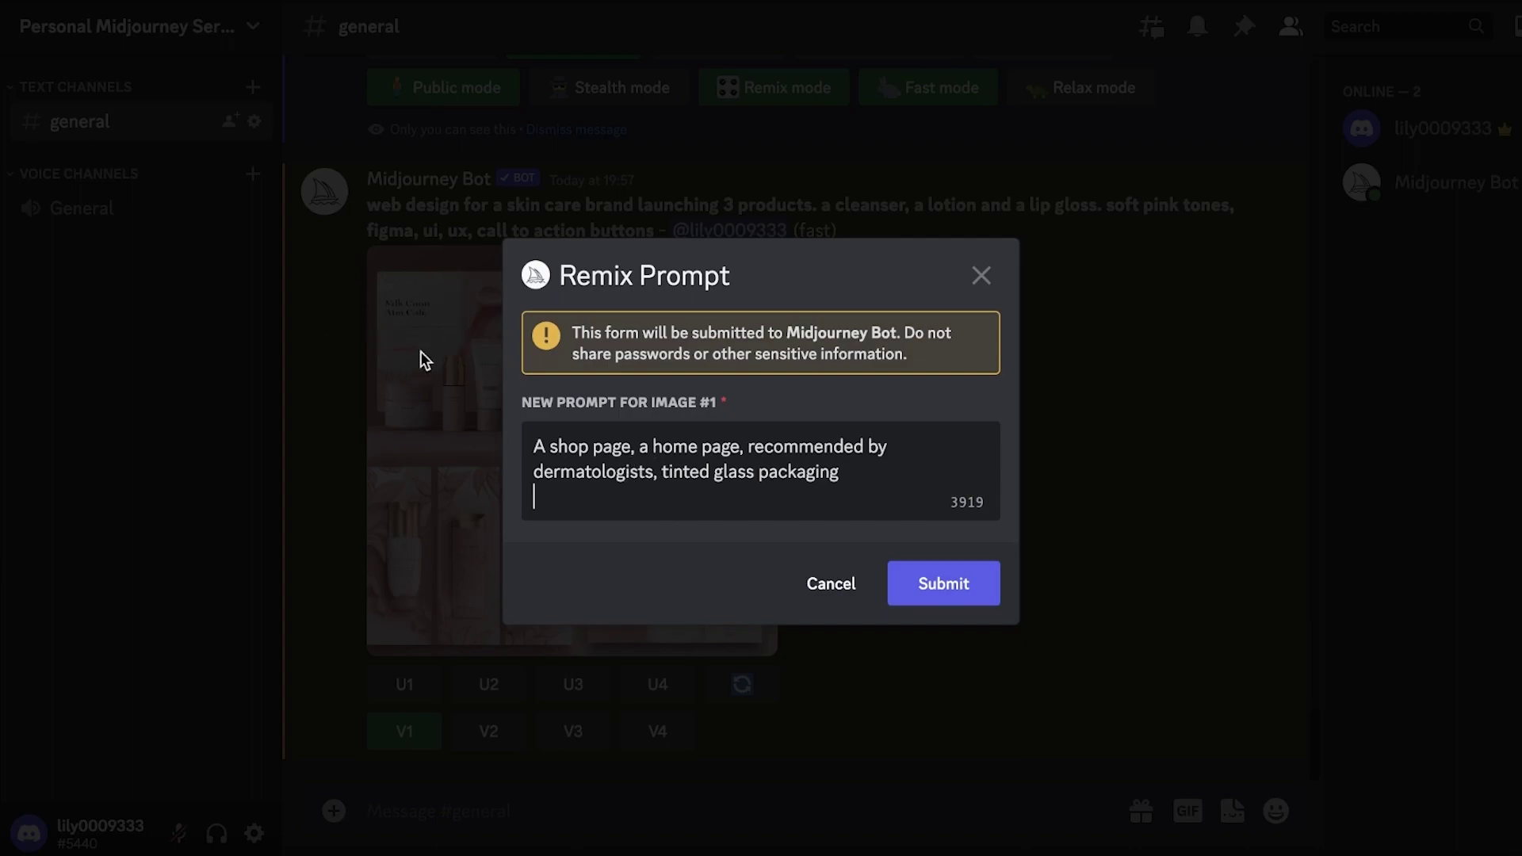
pyautogui.click(992, 582)
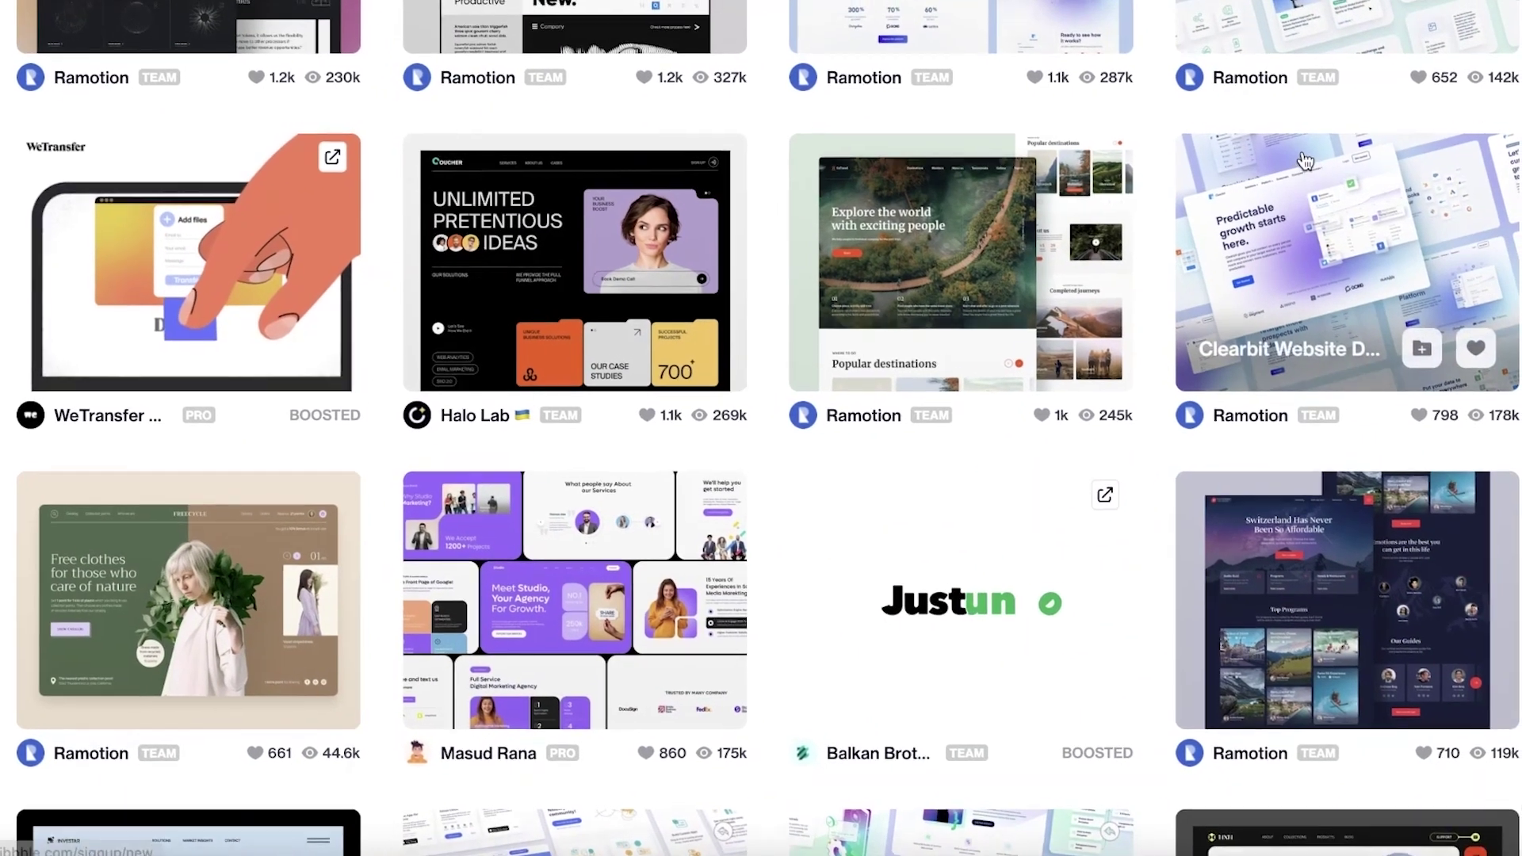
# Step: Scroll through Dribbble's Website gallery looking for a reference design
pyautogui.scroll(7, 894, 281)
pyautogui.scroll(-20, 895, 282)
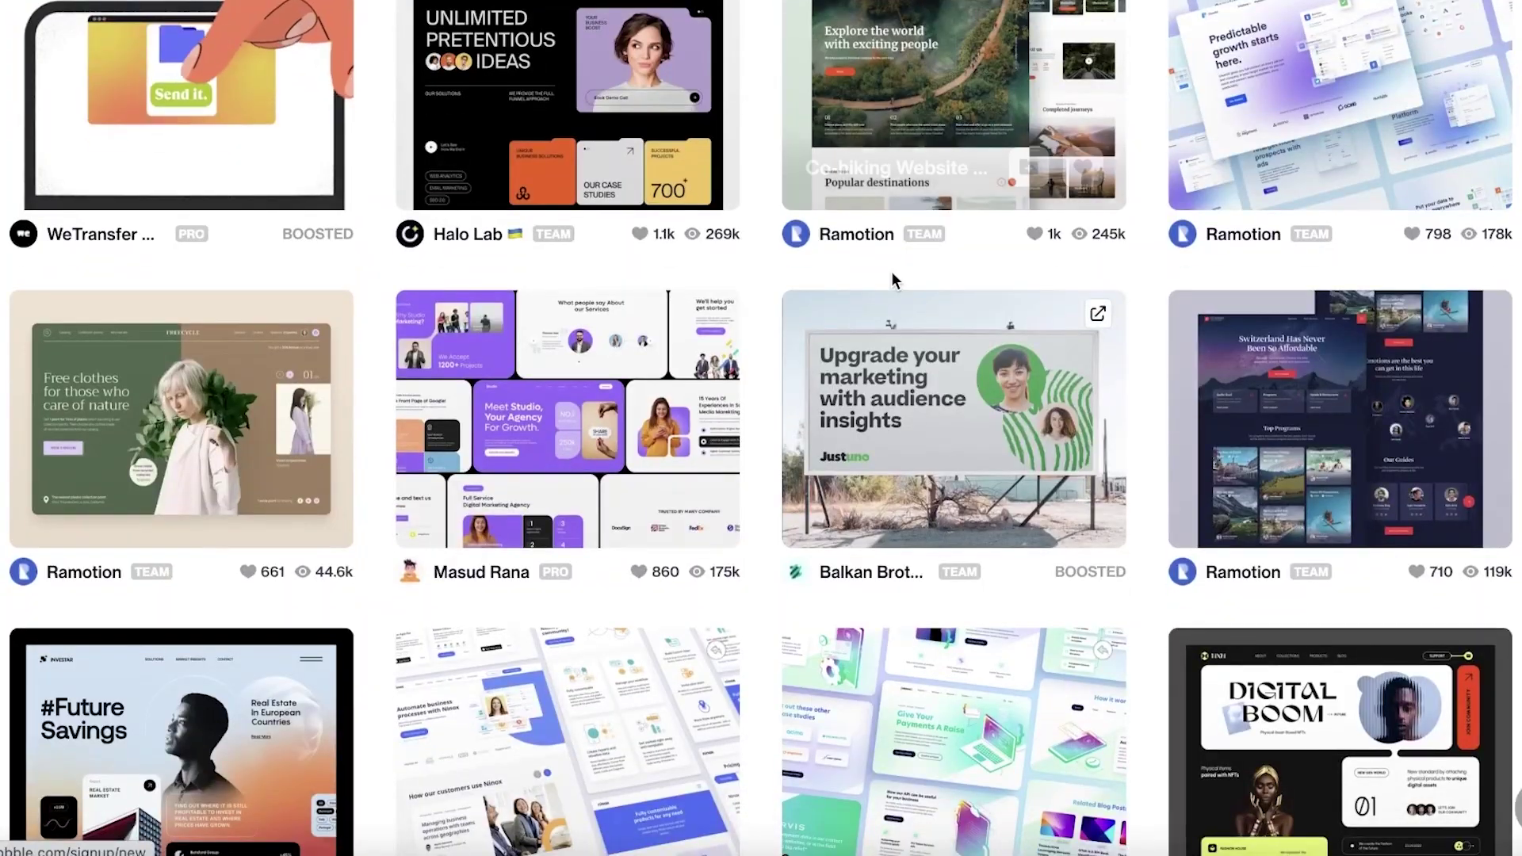
pyautogui.scroll(-7, 1316, 253)
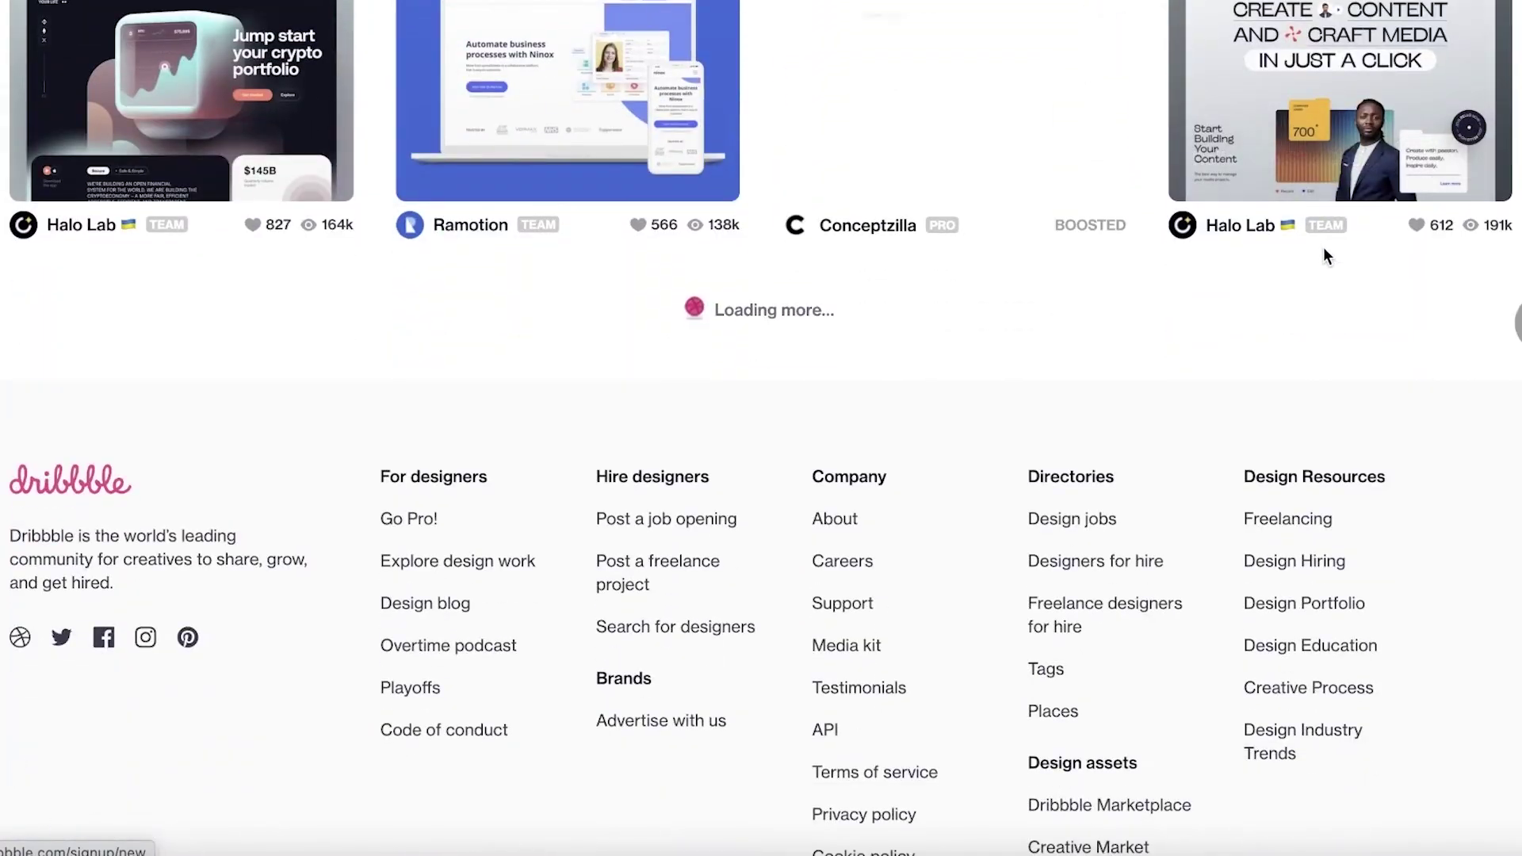
pyautogui.scroll(8, 1125, 309)
pyautogui.scroll(4, 1347, 285)
pyautogui.scroll(3, 1485, 271)
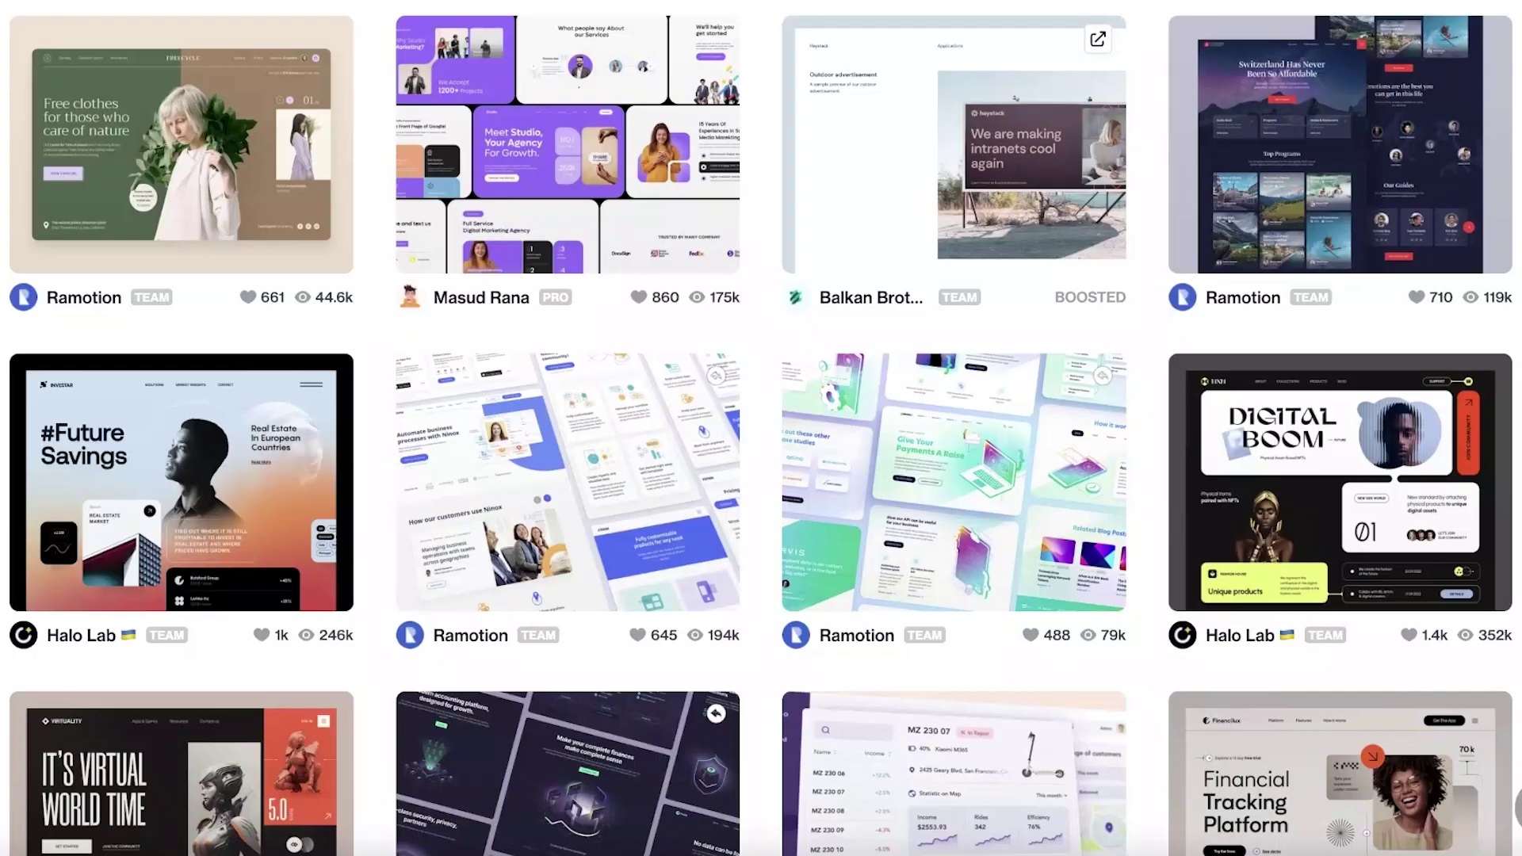
pyautogui.scroll(-15, 872, 444)
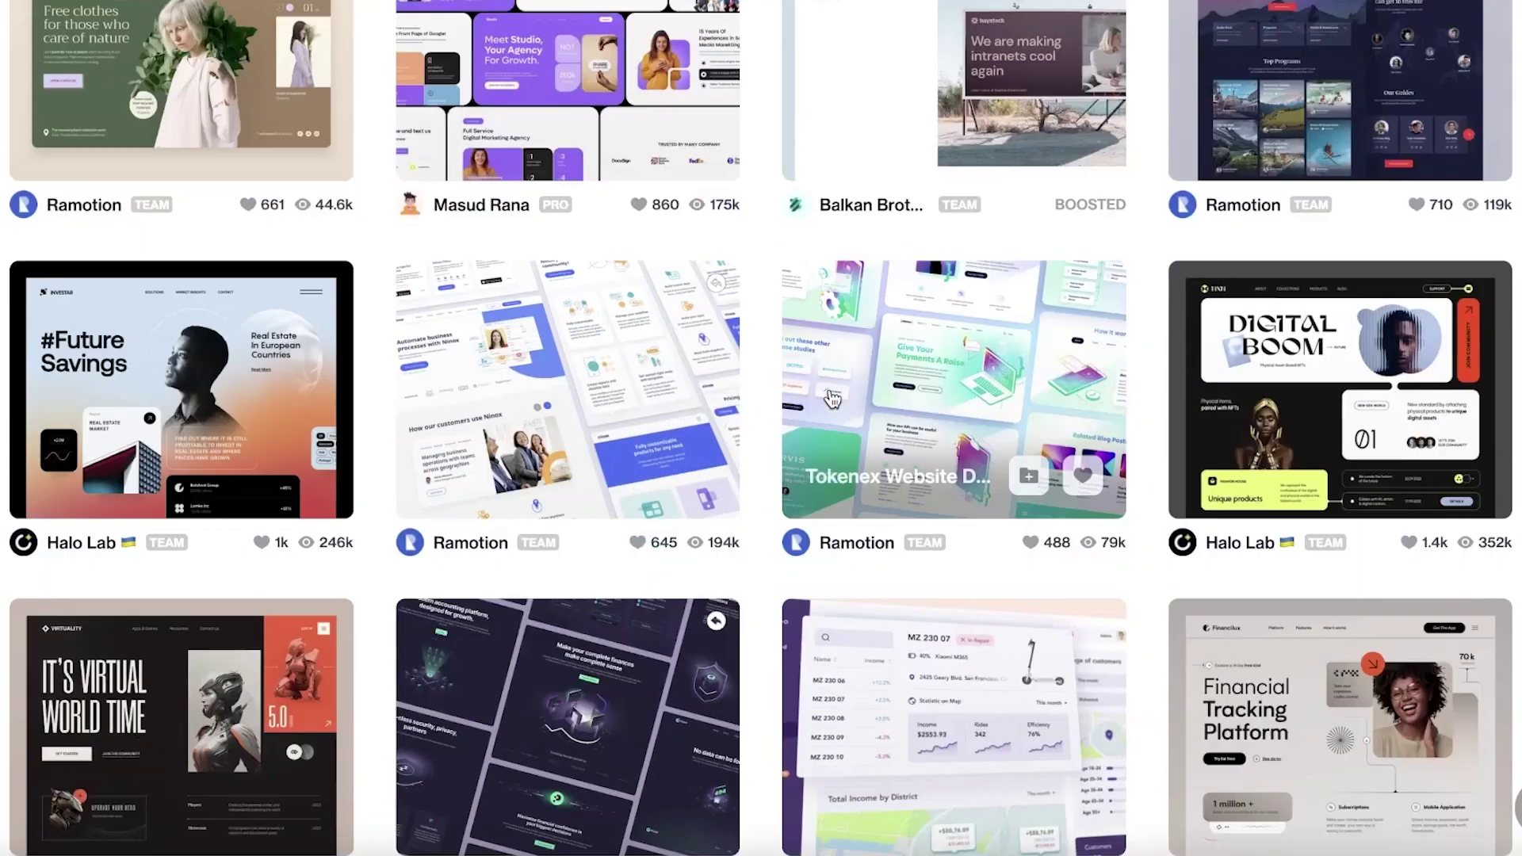
pyautogui.scroll(-4, 520, 446)
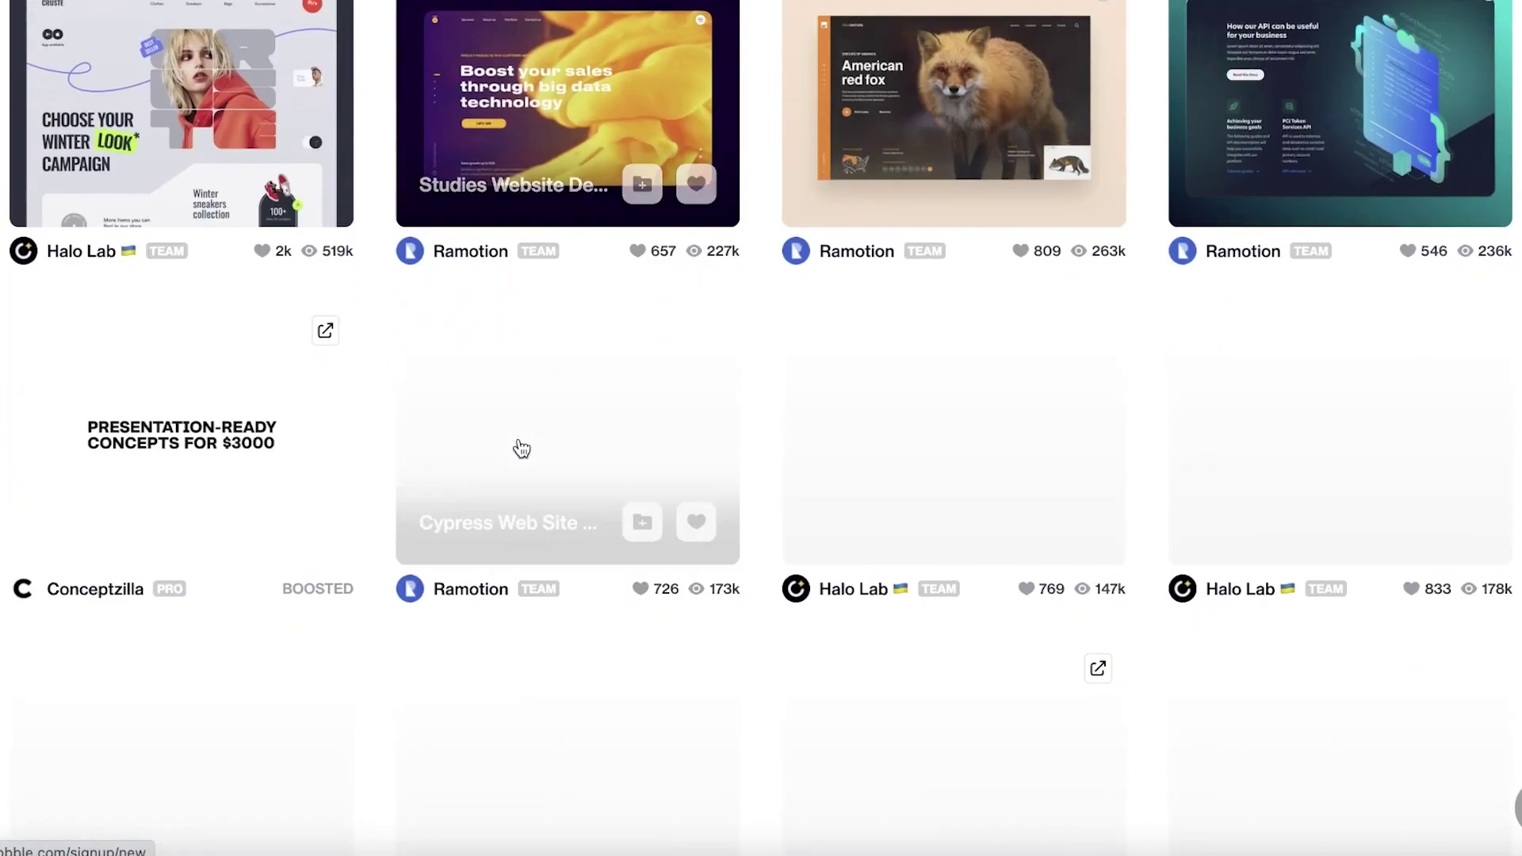
pyautogui.scroll(8, 1006, 416)
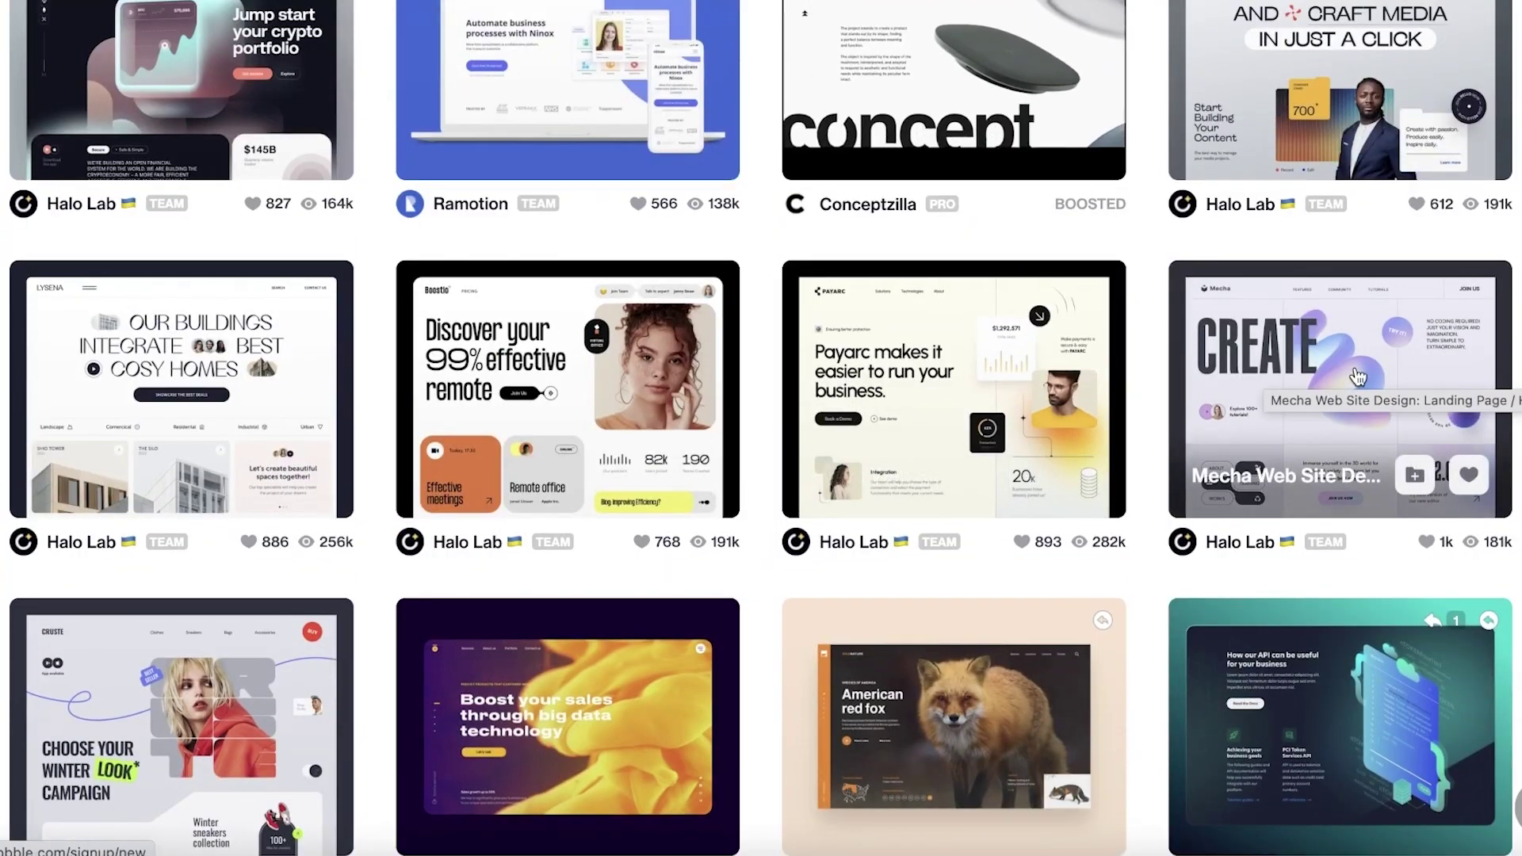
pyautogui.scroll(-15, 1358, 377)
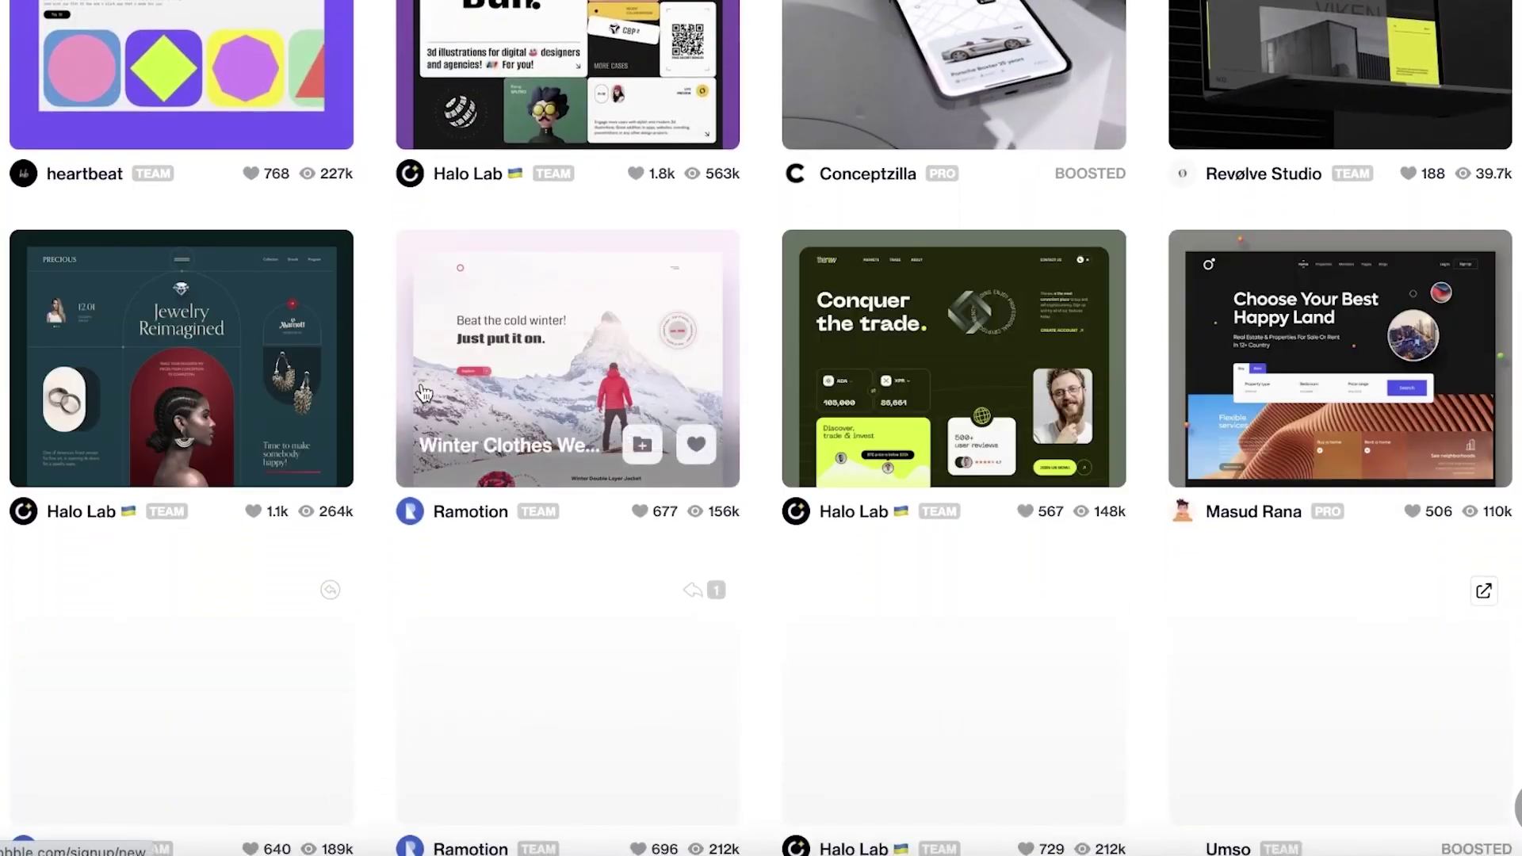
pyautogui.scroll(-2, 421, 388)
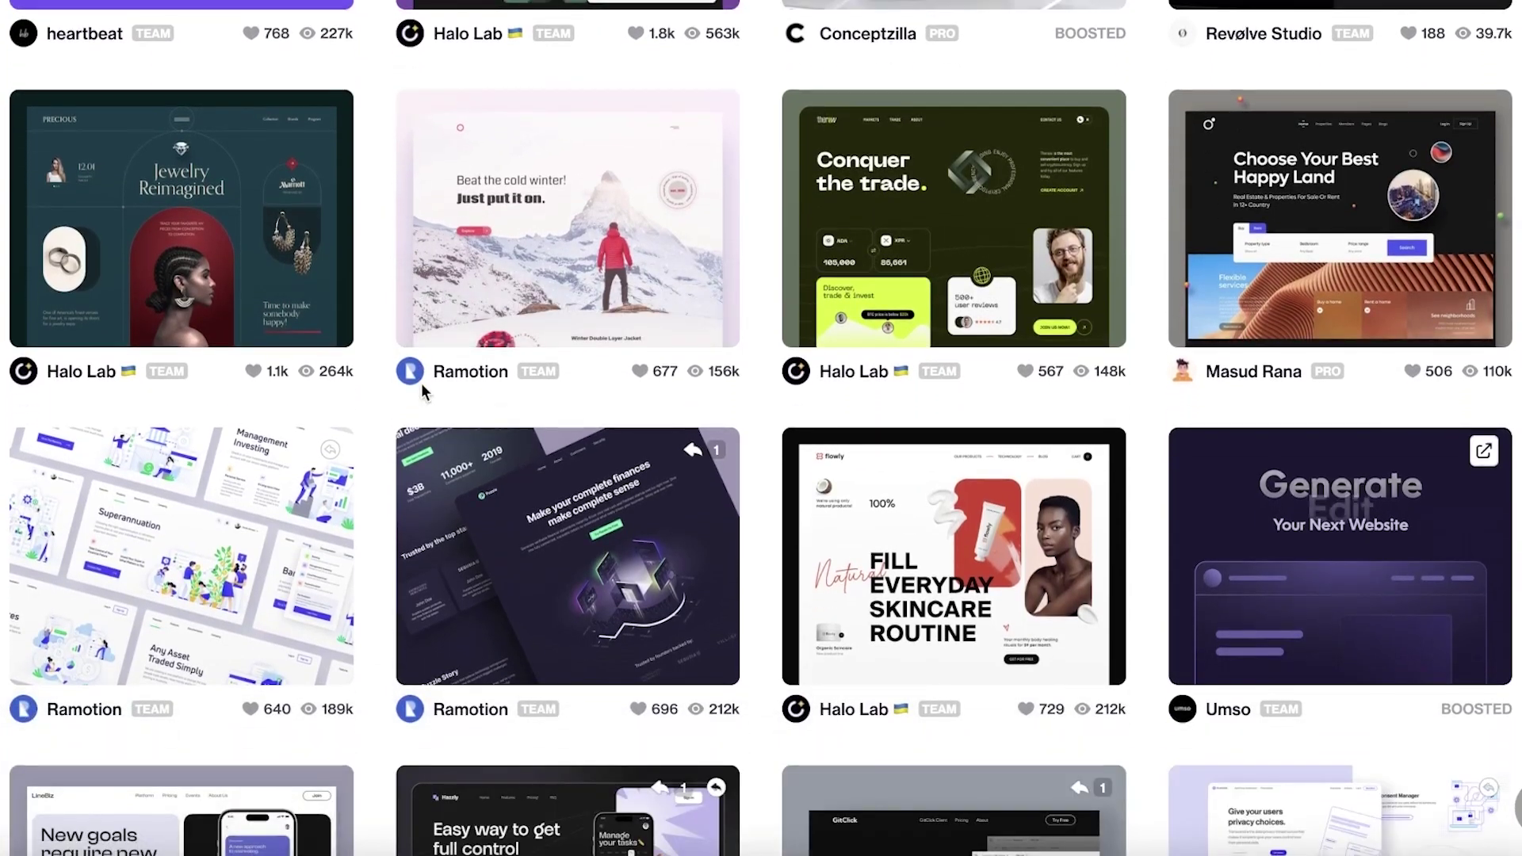
pyautogui.scroll(-8, 210, 347)
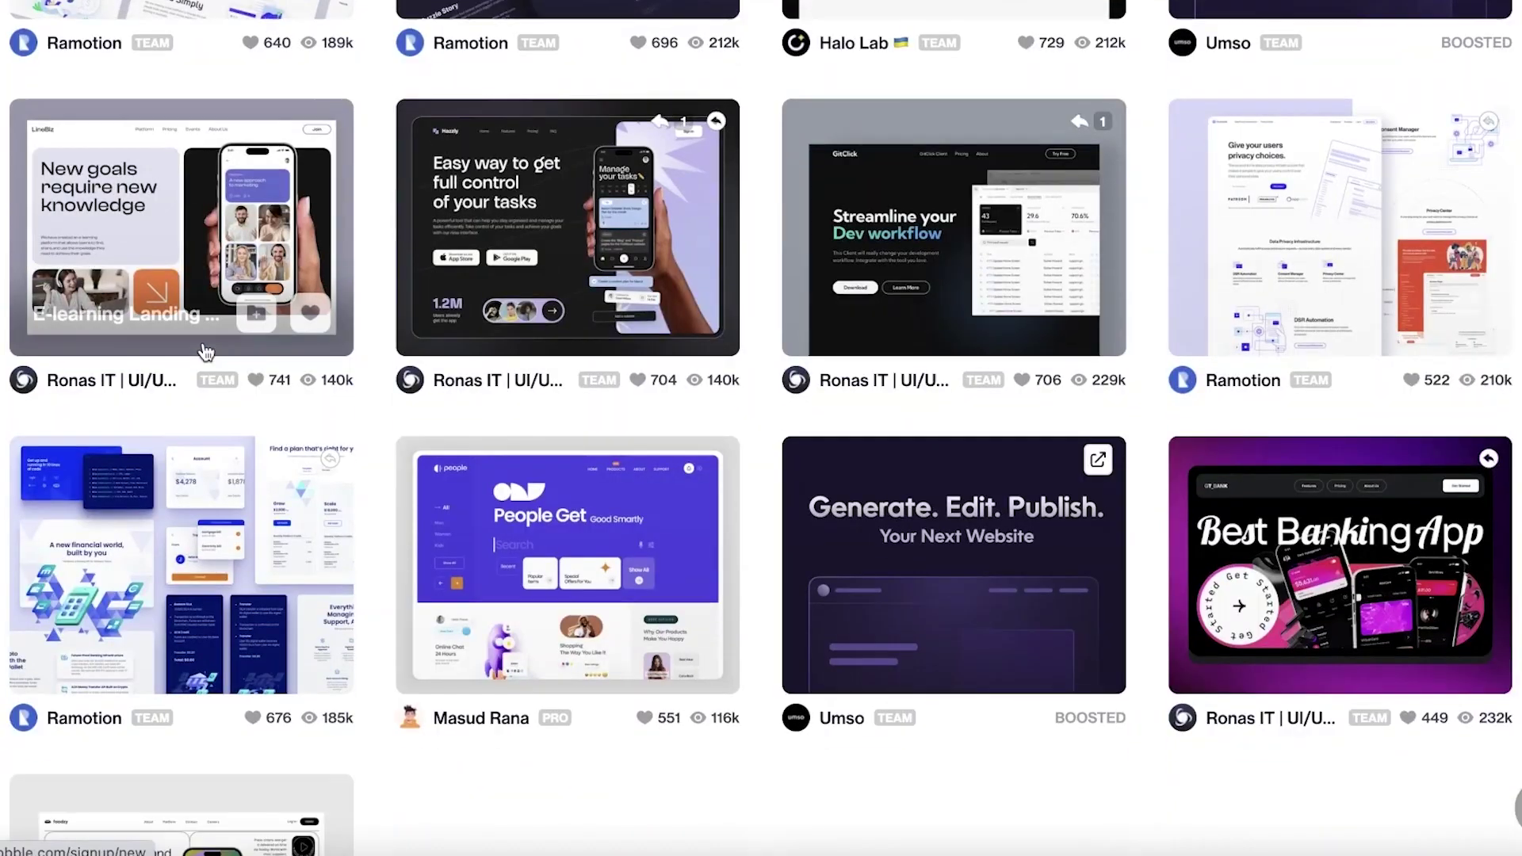
pyautogui.scroll(-3, 602, 357)
pyautogui.scroll(-9, 725, 382)
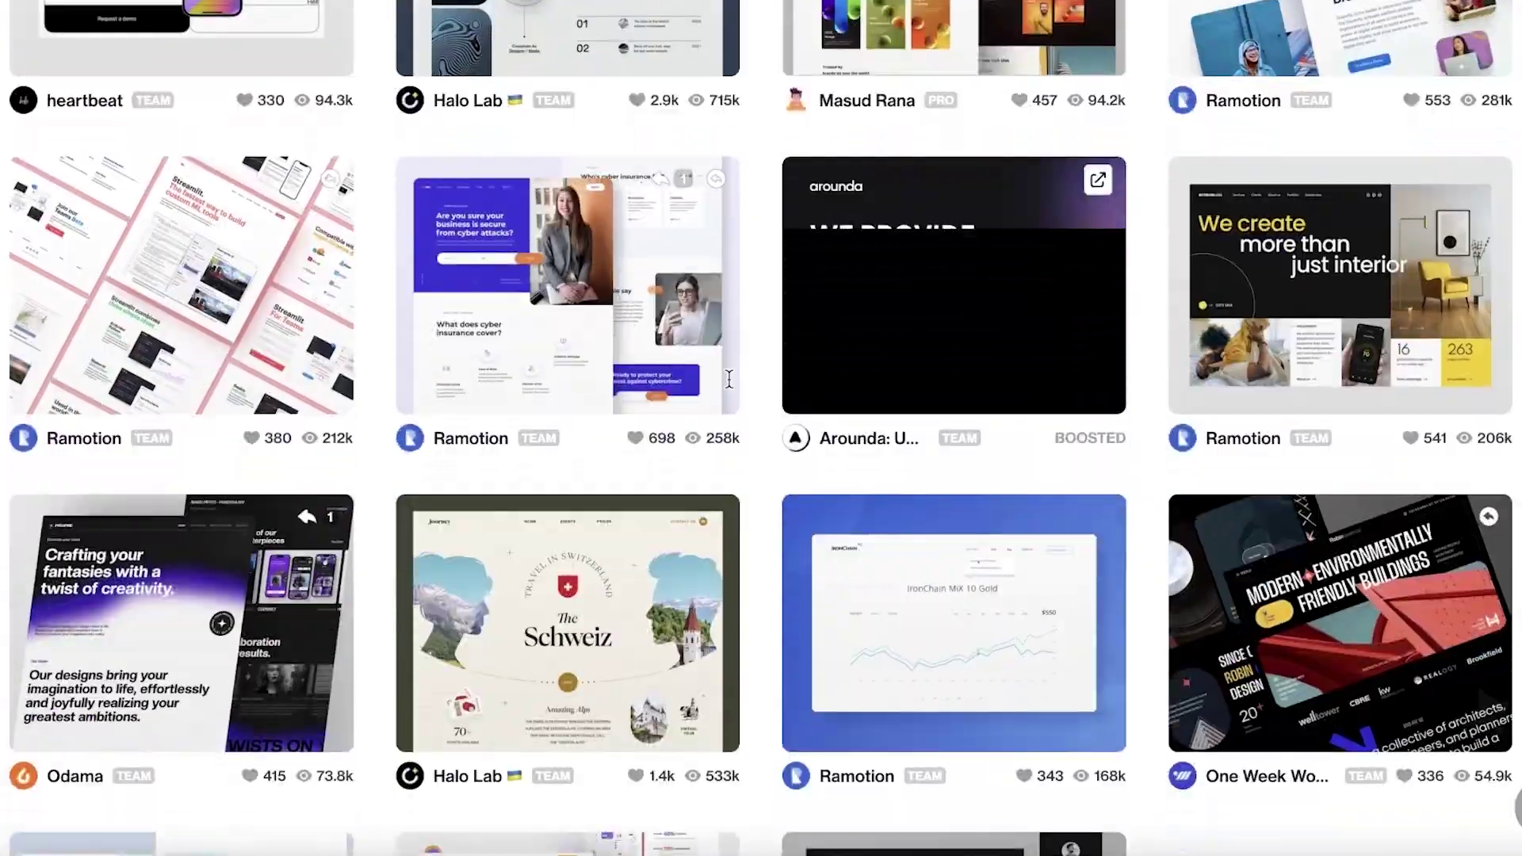
pyautogui.scroll(-6, 729, 379)
# Step: Open the Halo Lab 'The Schweiz' shot, close the sign-up modal and open its image in a new tab
pyautogui.click(544, 140)
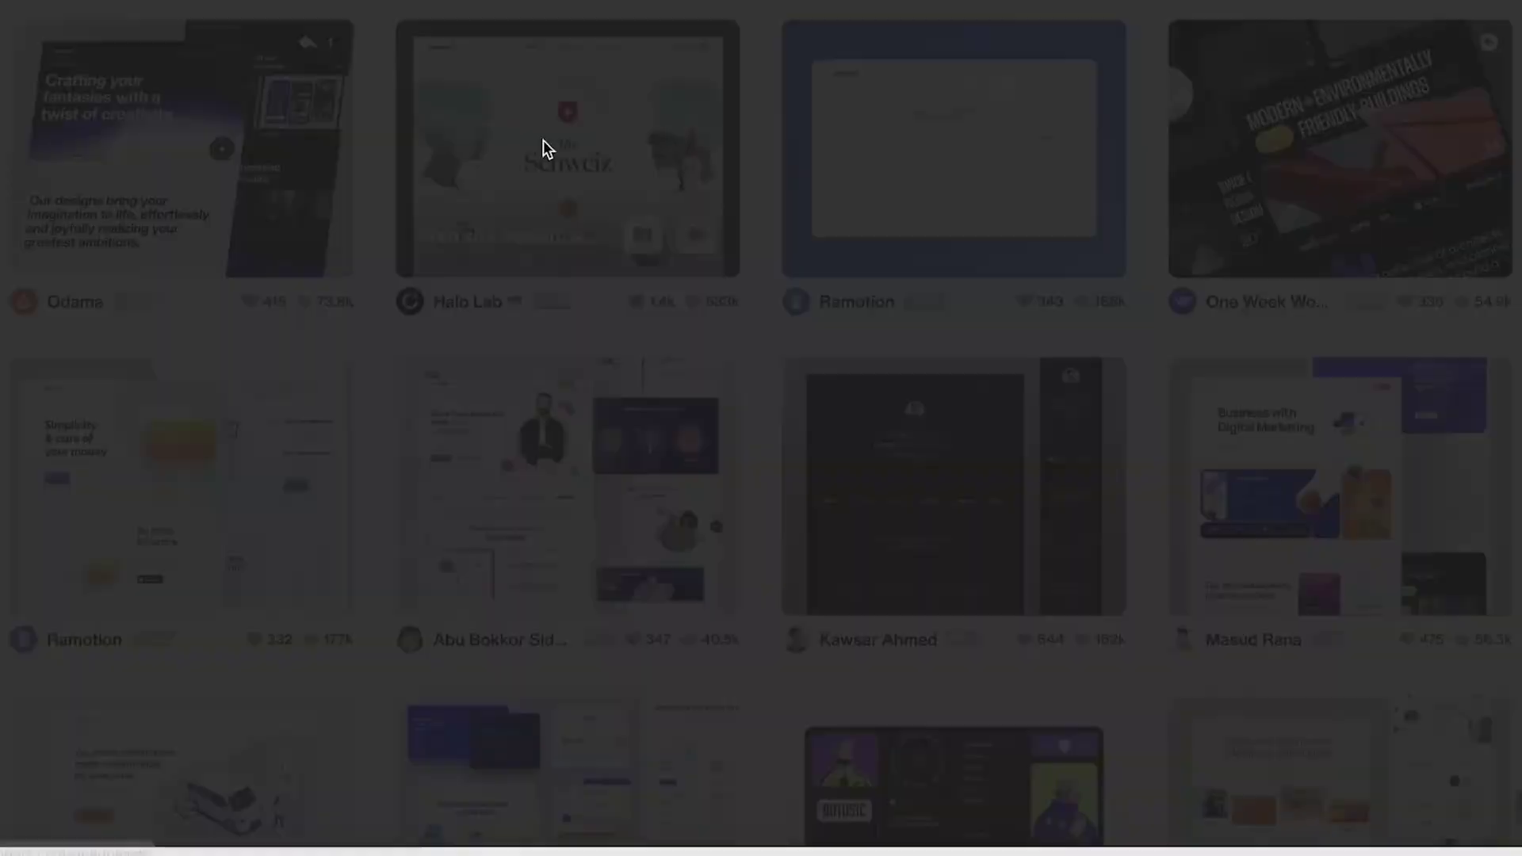
pyautogui.click(1118, 83)
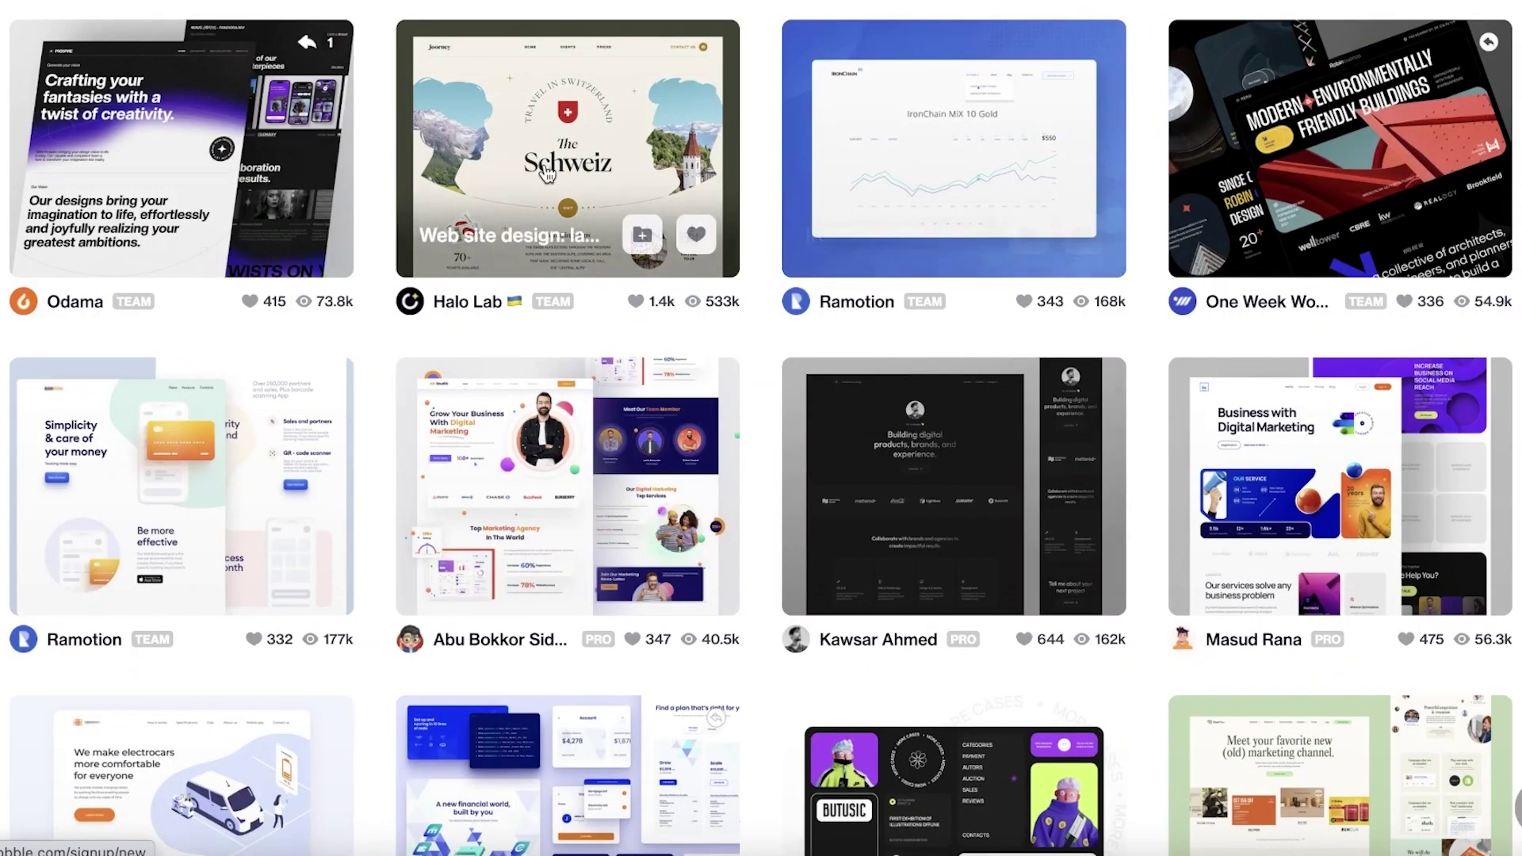
pyautogui.rightClick(547, 168)
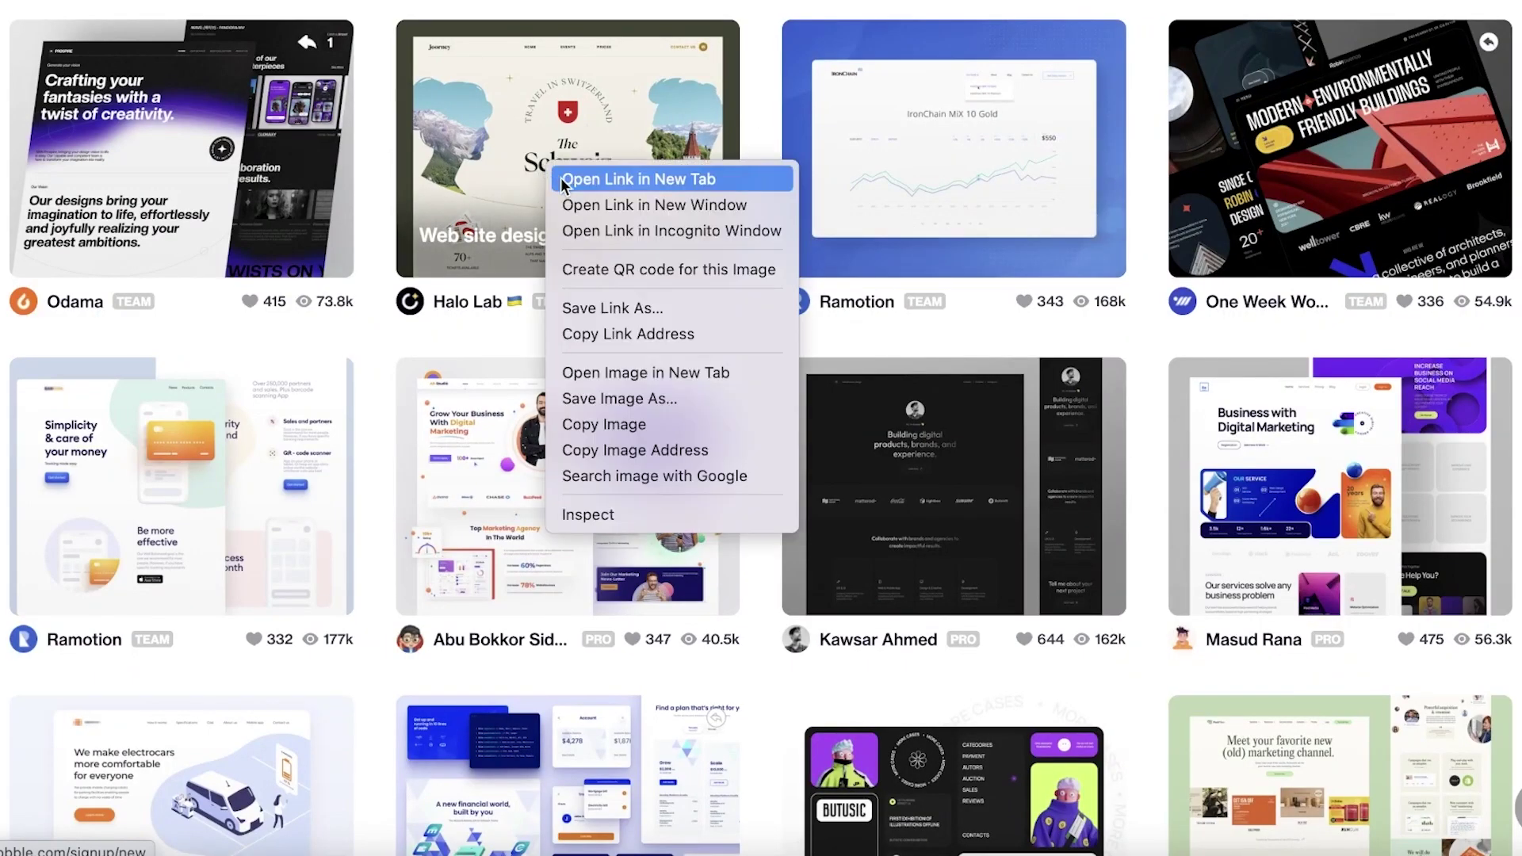
pyautogui.click(647, 374)
# Step: Switch to the standalone Schweiz image tab and save it into Downloads with Save Image As
pyautogui.hotkey('ctrl', 'Tab')
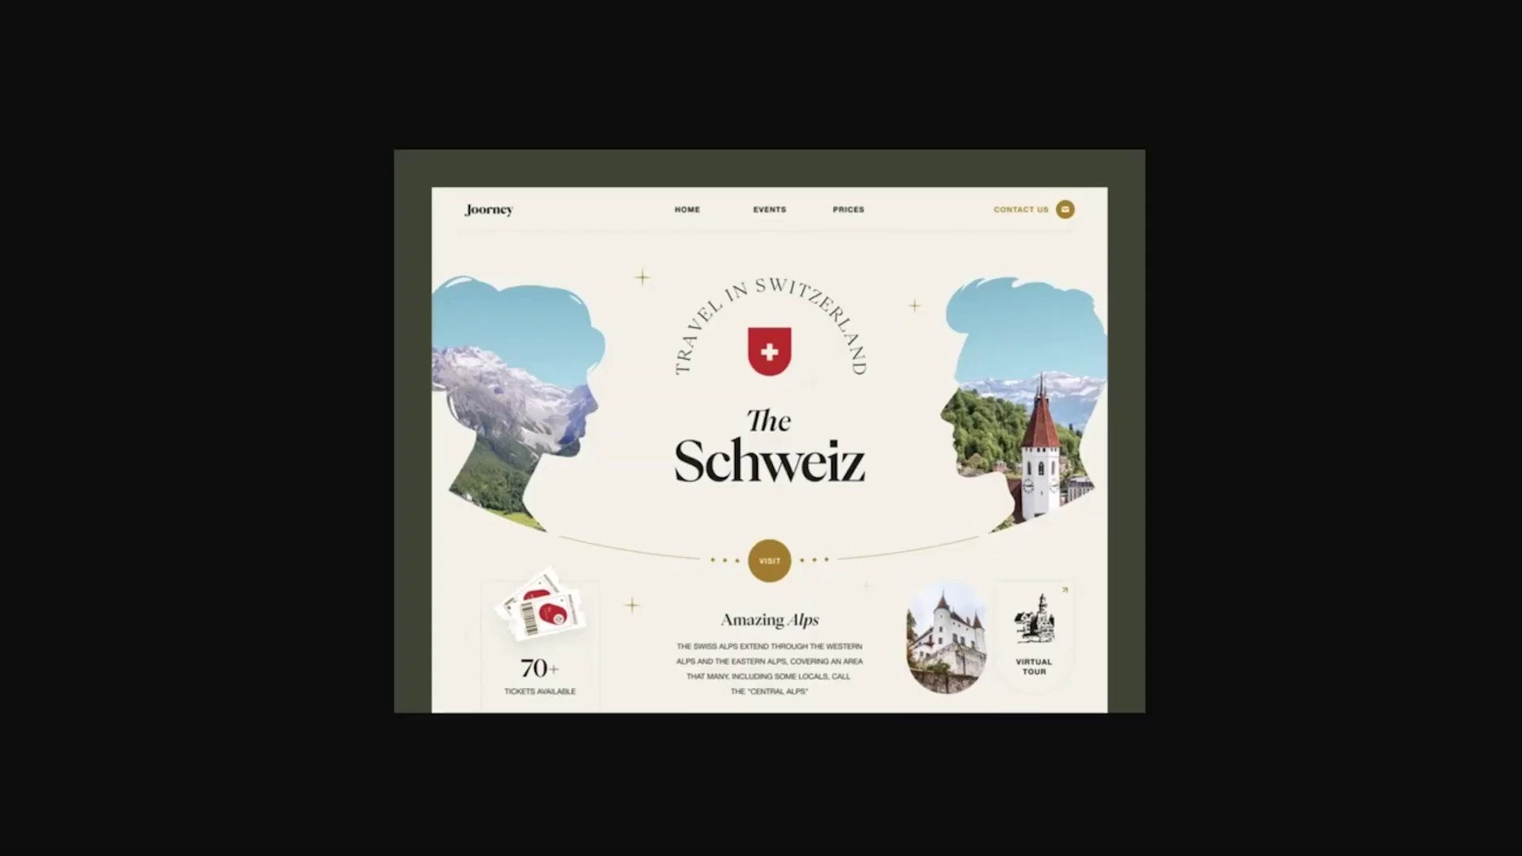
pyautogui.rightClick(682, 308)
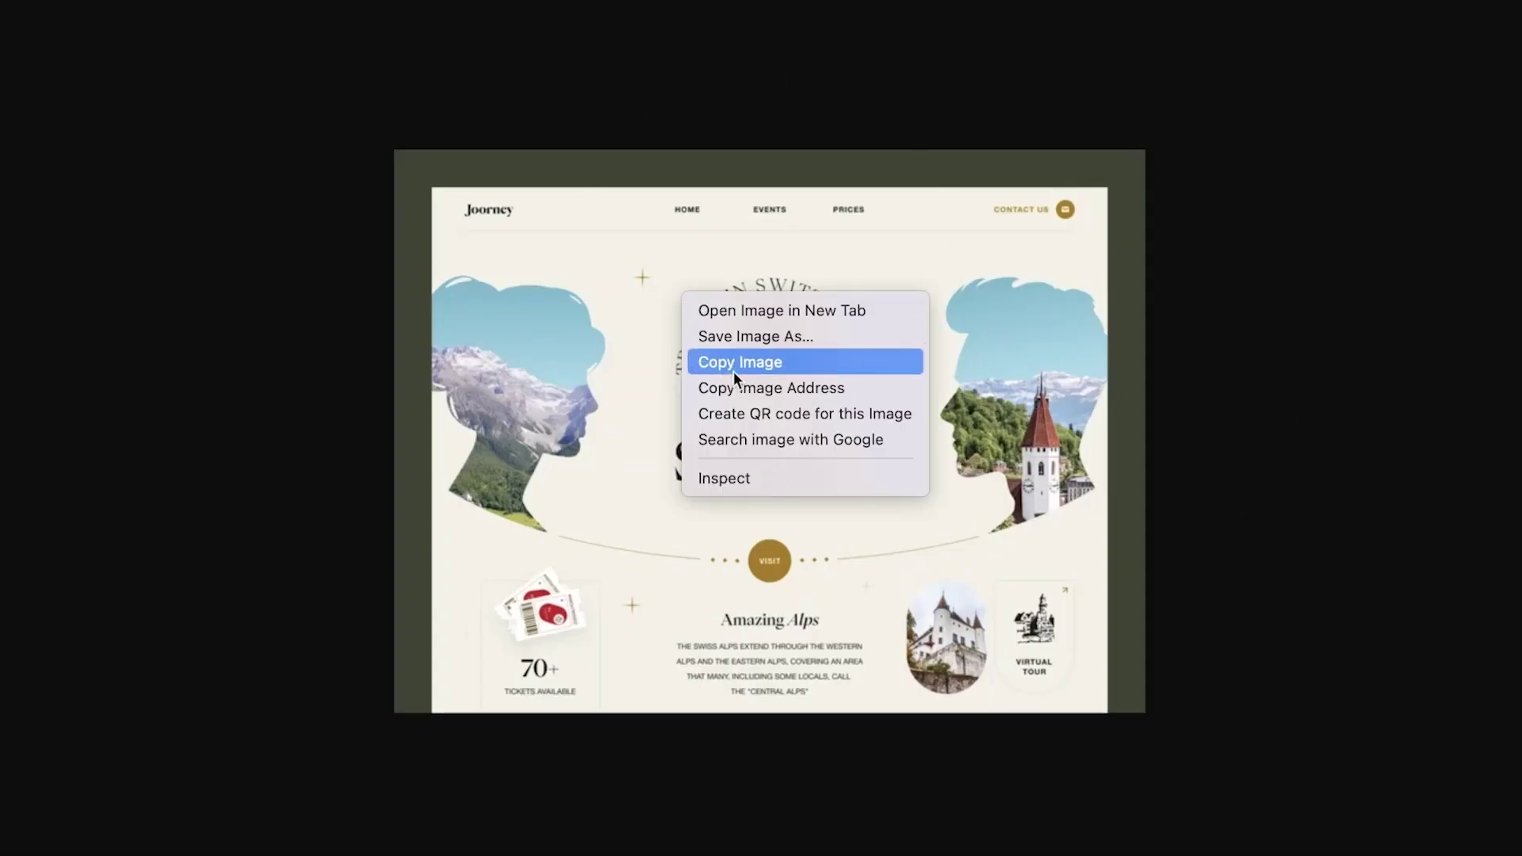
pyautogui.click(770, 341)
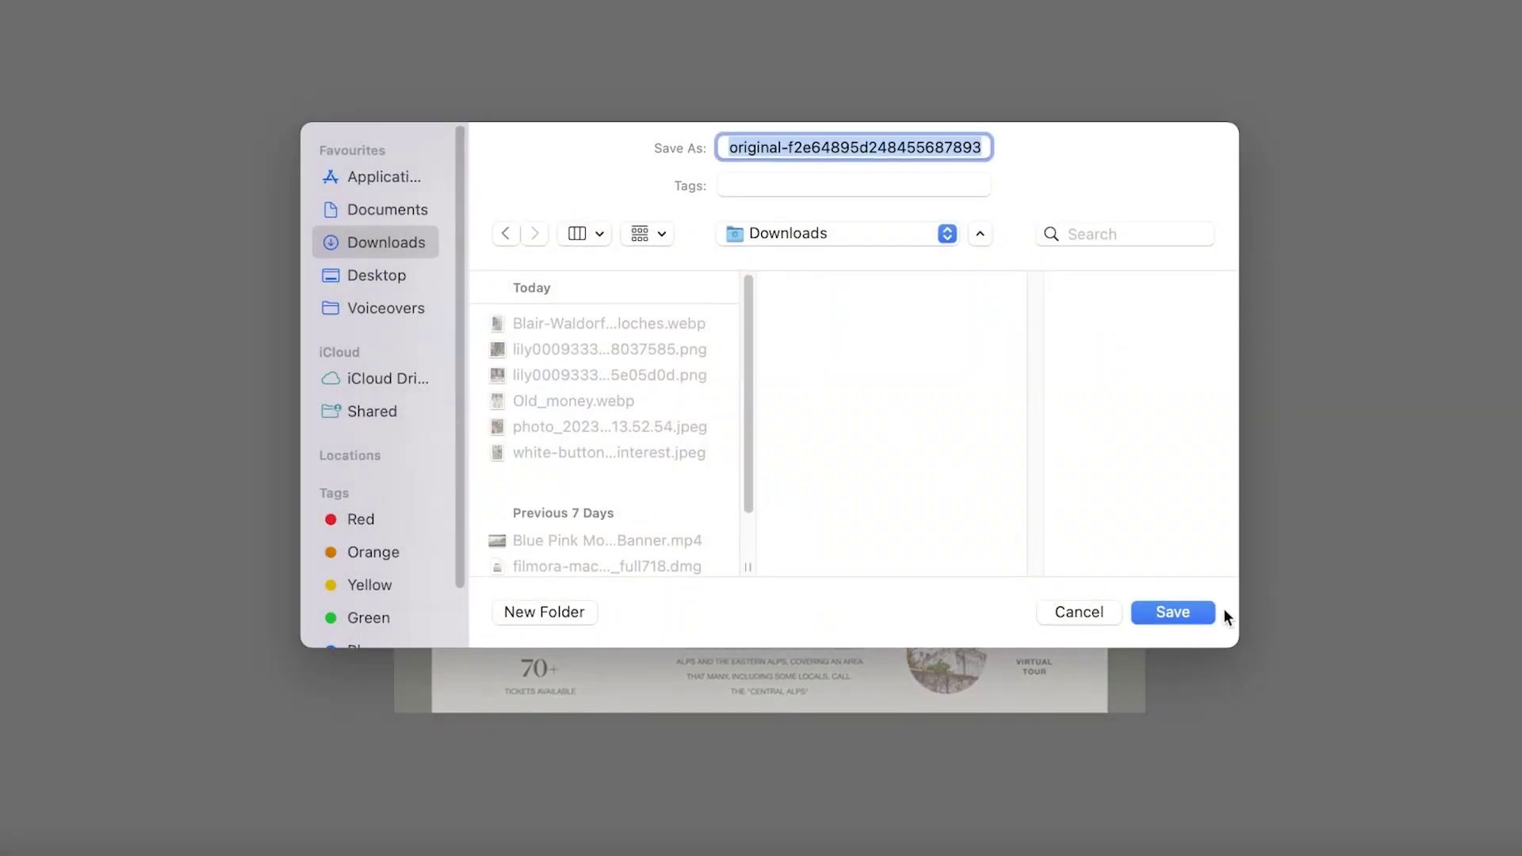
pyautogui.click(1211, 609)
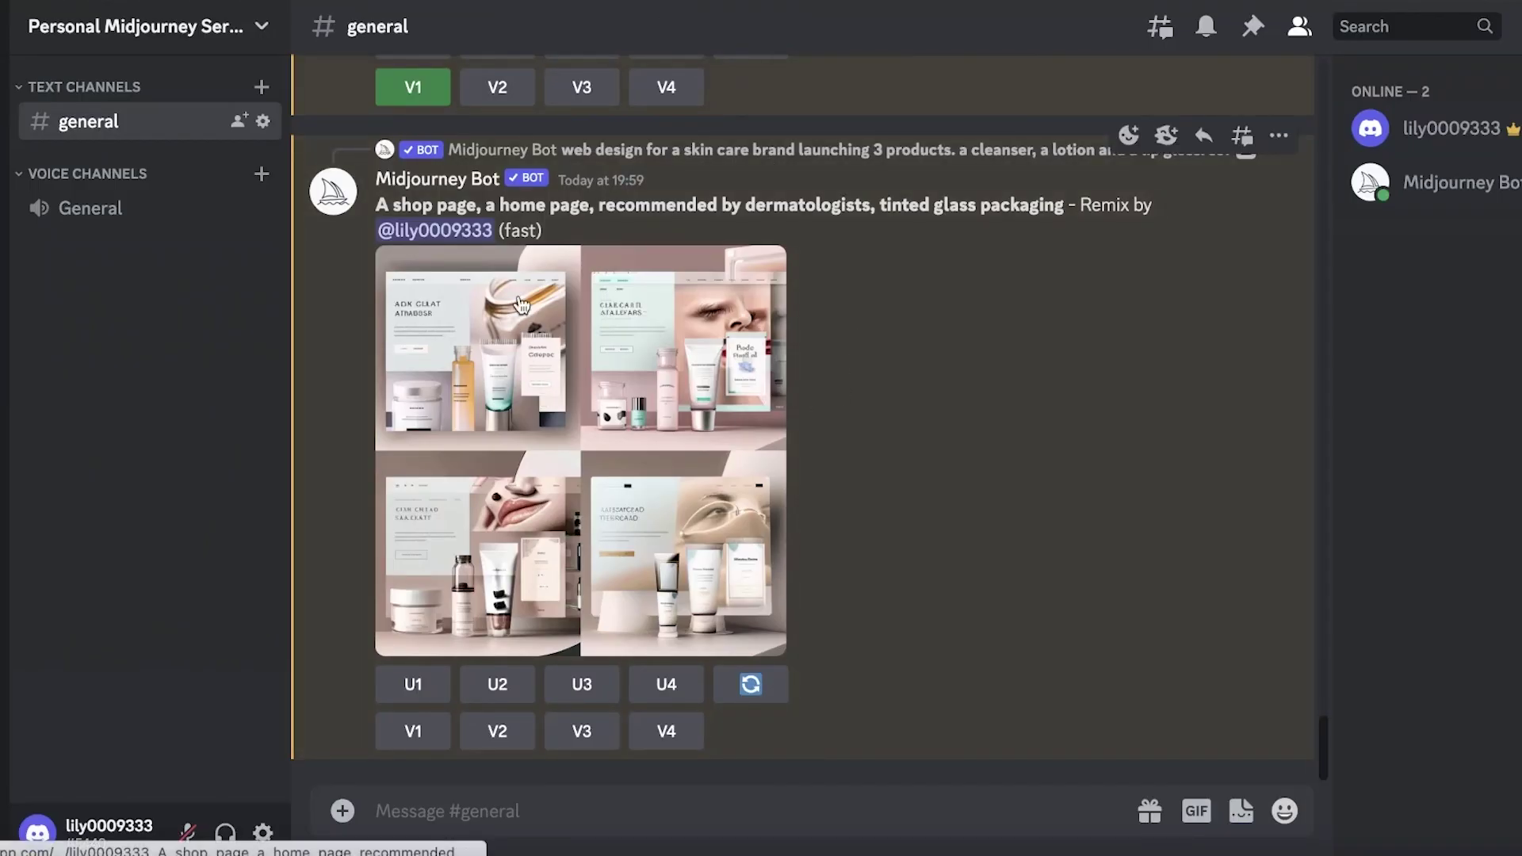
pyautogui.click(475, 341)
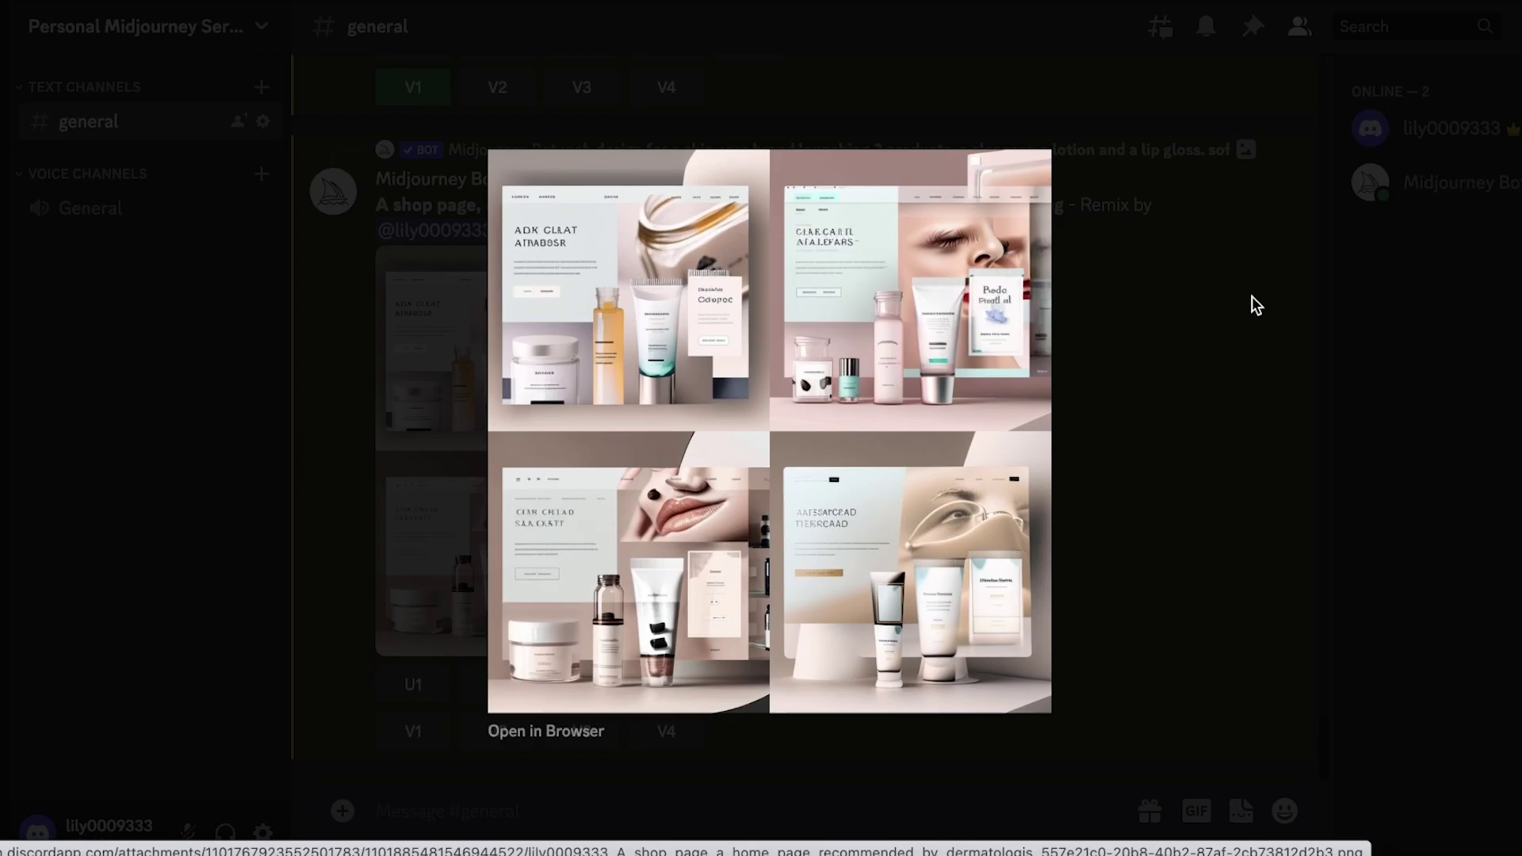
pyautogui.click(1168, 306)
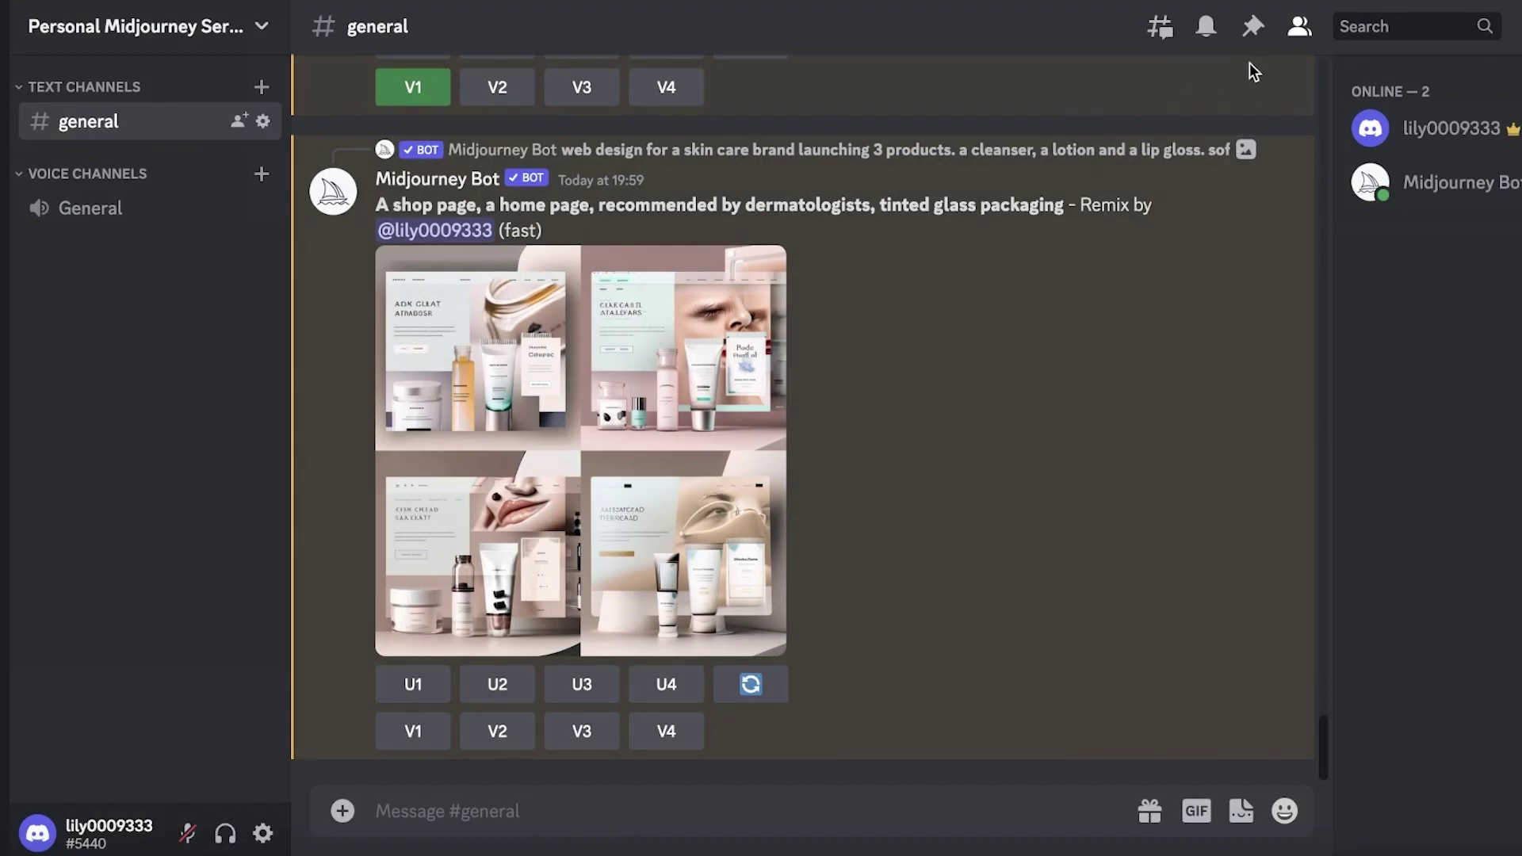
# Step: Upload the saved Schweiz webp image from Downloads and send it to the #general channel
pyautogui.click(342, 810)
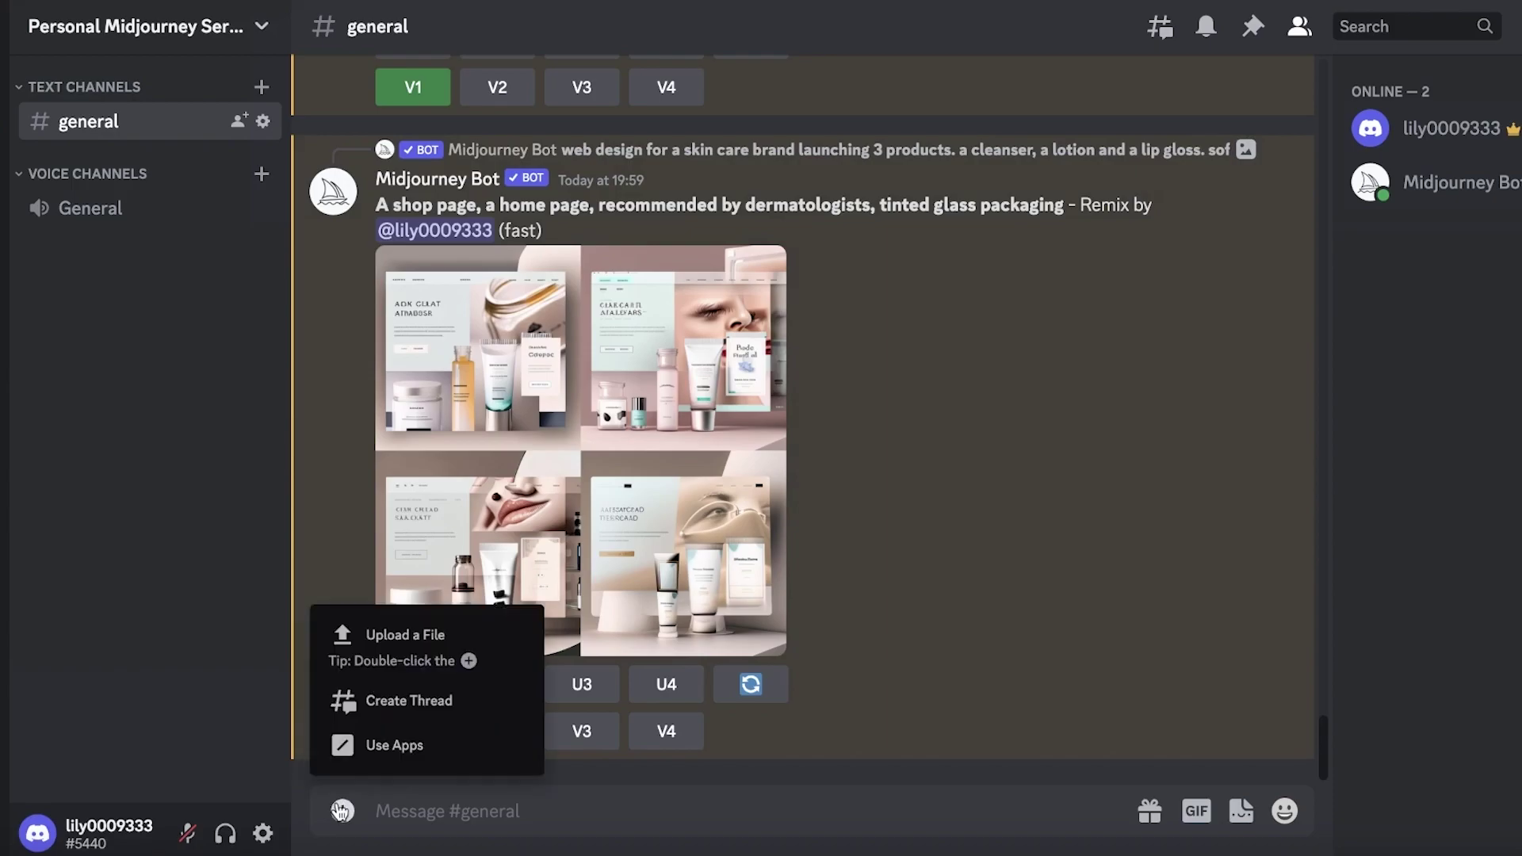
pyautogui.click(359, 663)
pyautogui.click(350, 266)
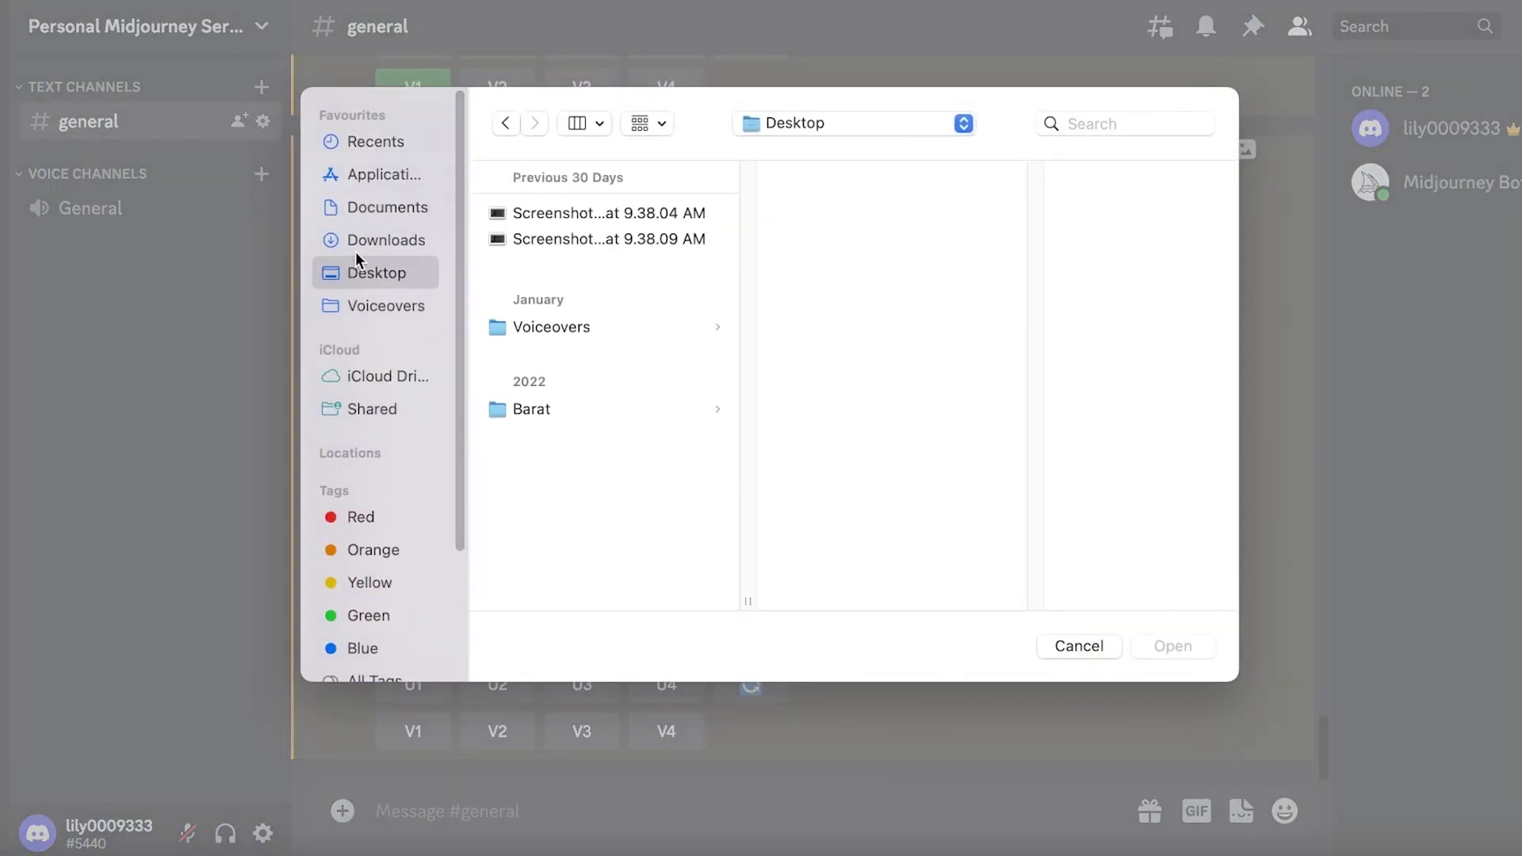
pyautogui.click(355, 250)
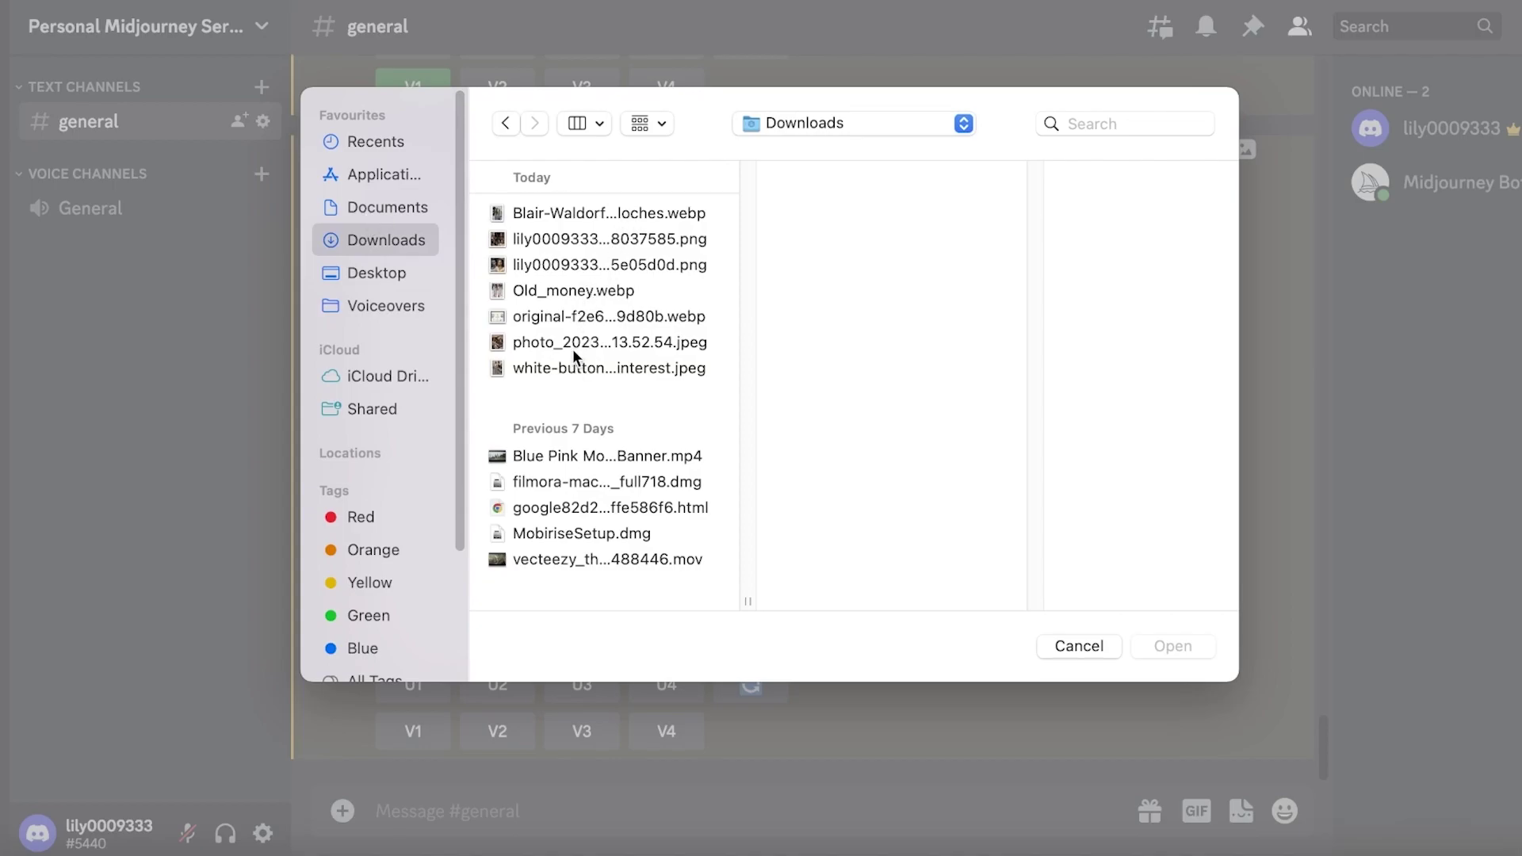
pyautogui.click(586, 317)
pyautogui.click(1186, 647)
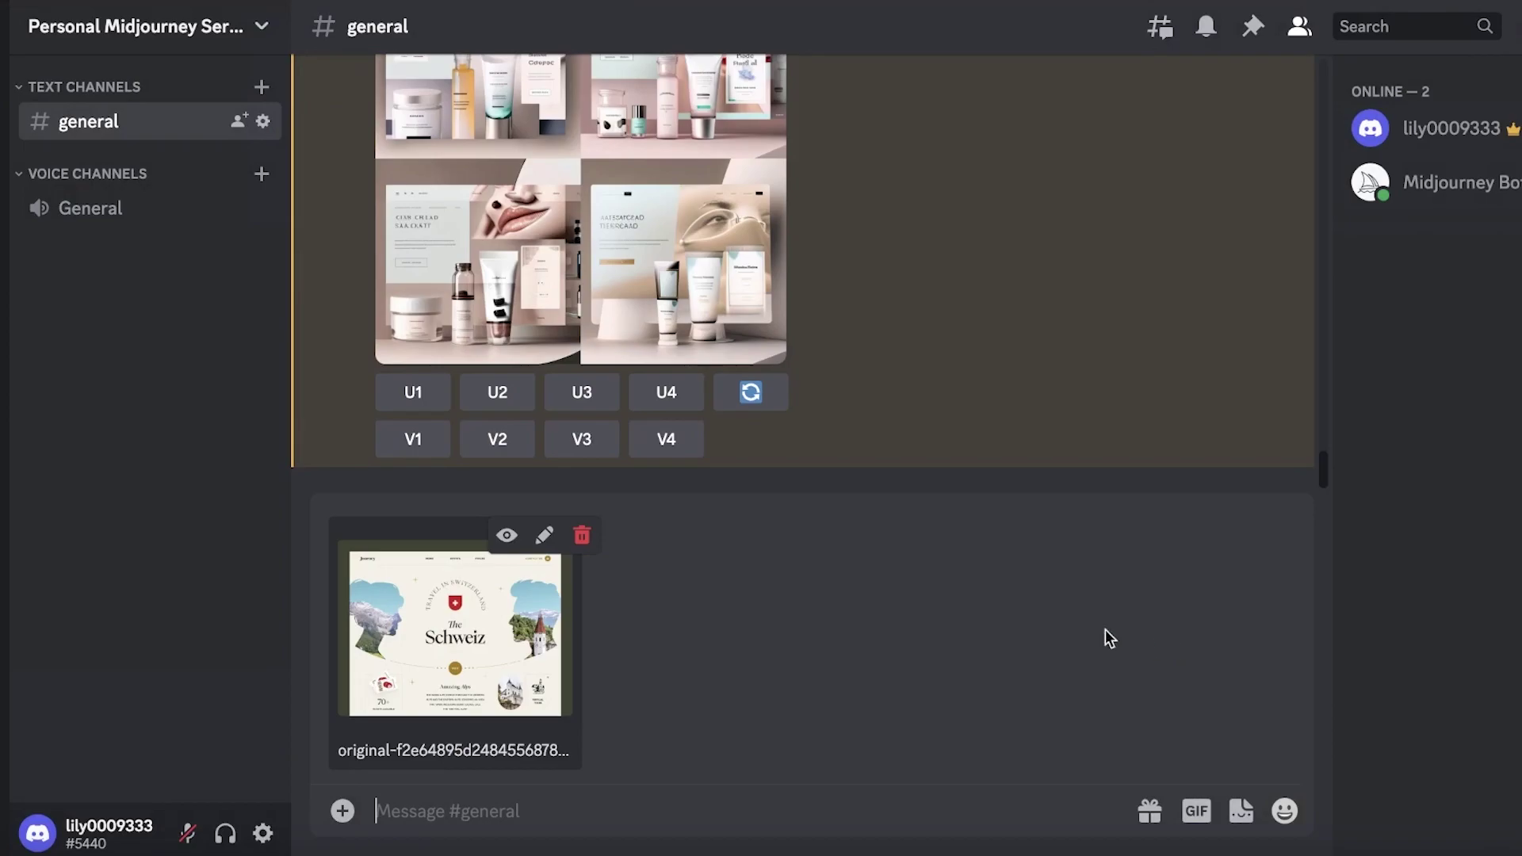
pyautogui.press('Return')
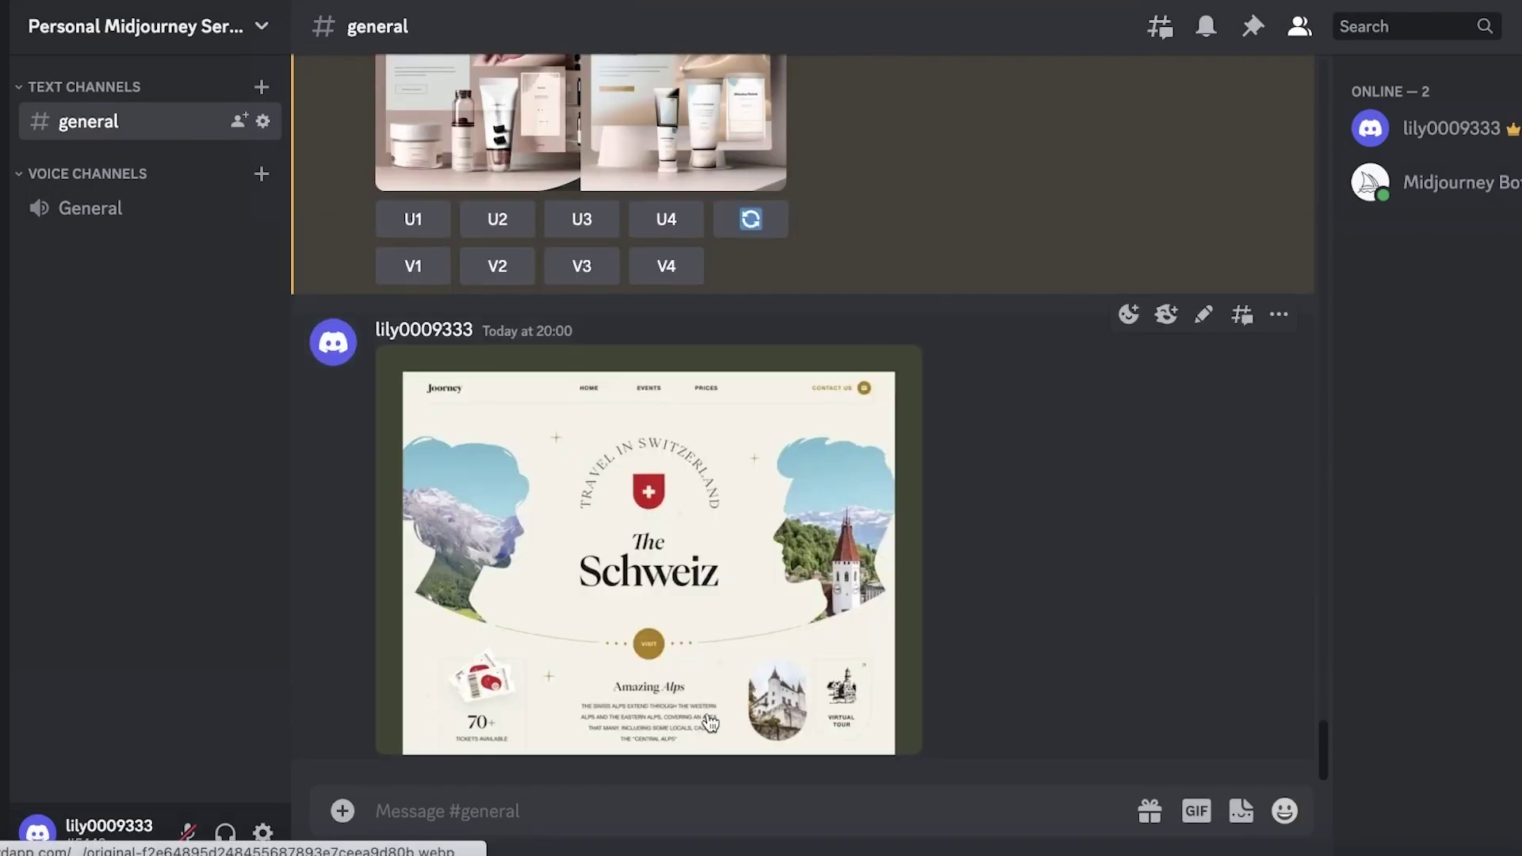
# Step: Open the sent Schweiz image full size in the browser and close the preview
pyautogui.click(710, 723)
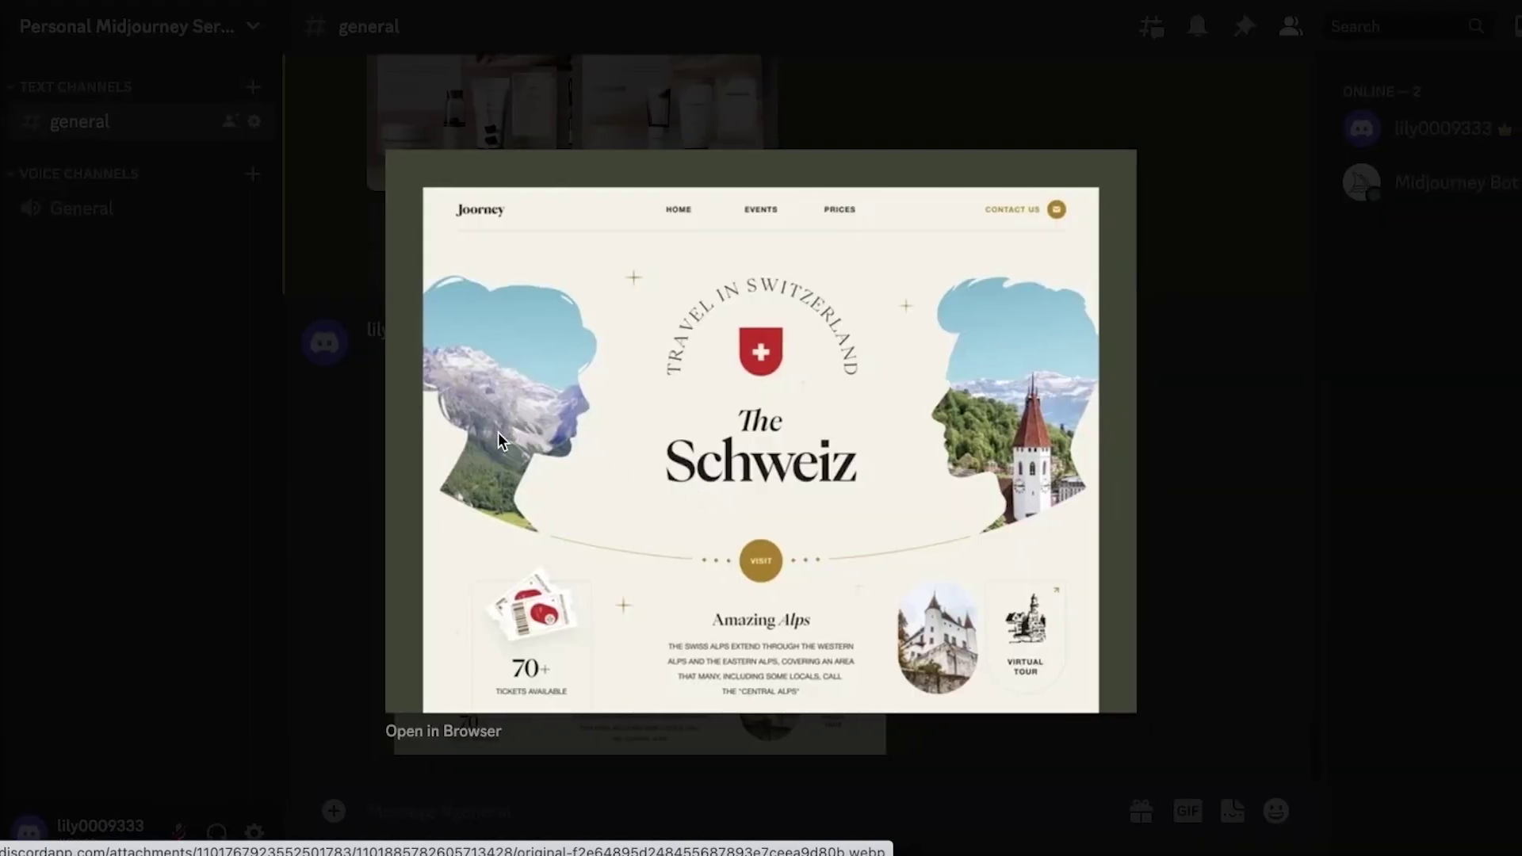
pyautogui.click(438, 731)
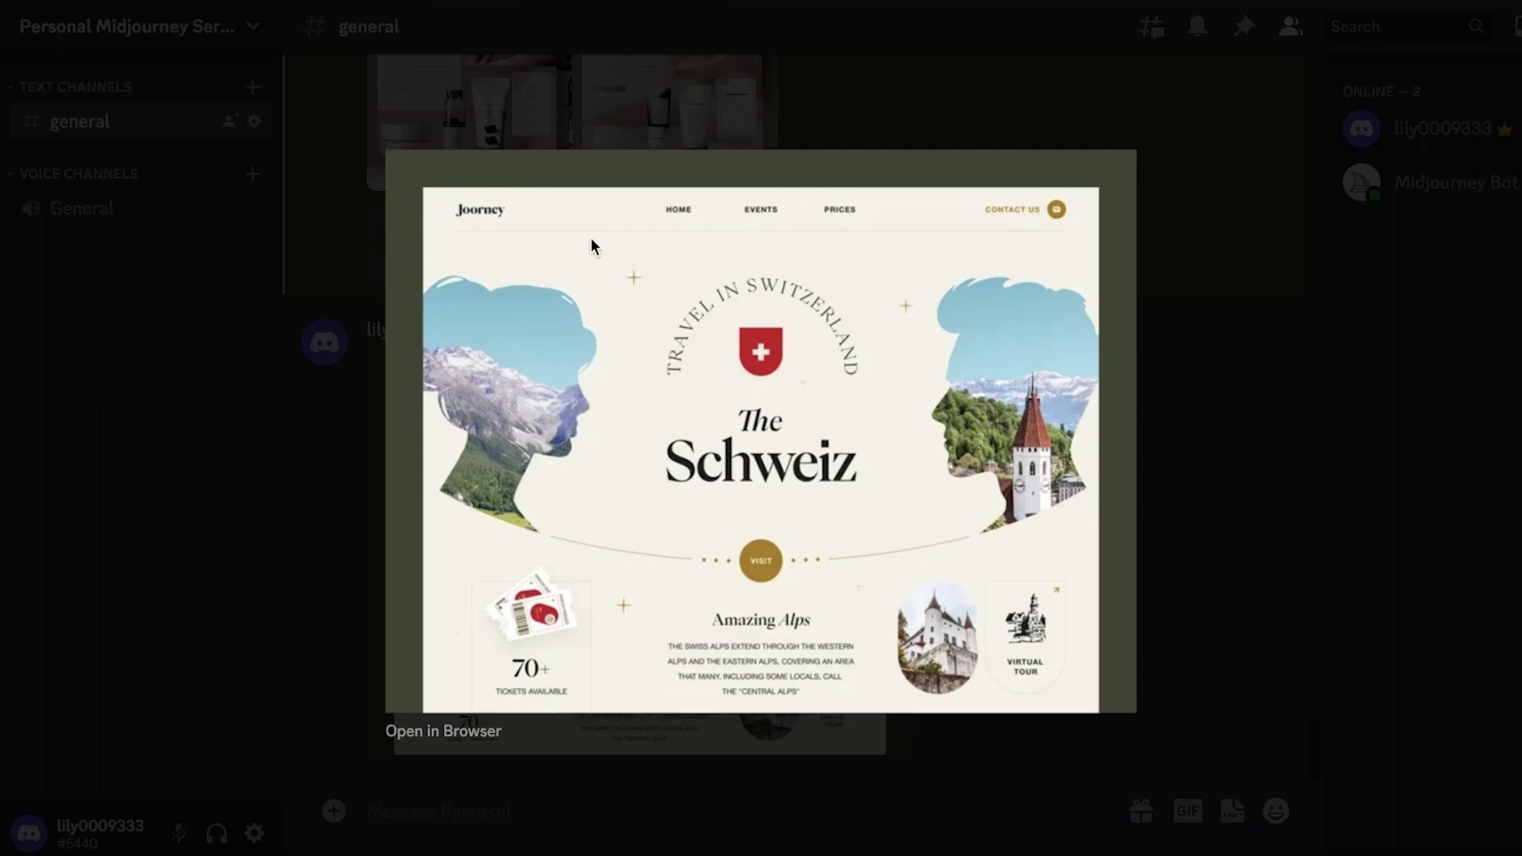
pyautogui.click(1388, 228)
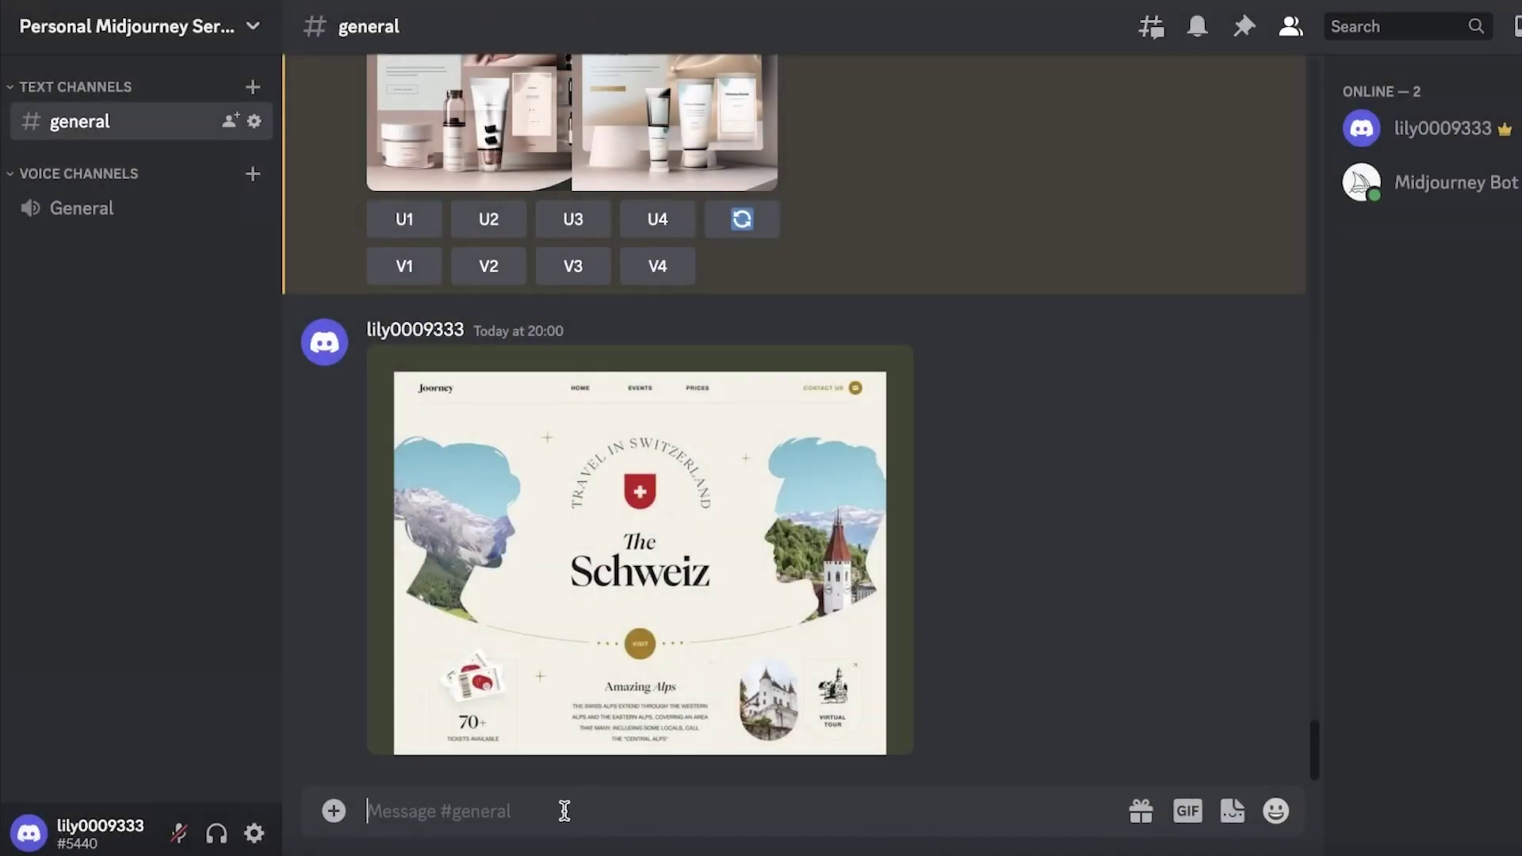
# Step: Start /imagine with the Schweiz image link followed by 'for a clothing store,'
pyautogui.write('/')
pyautogui.click(737, 384)
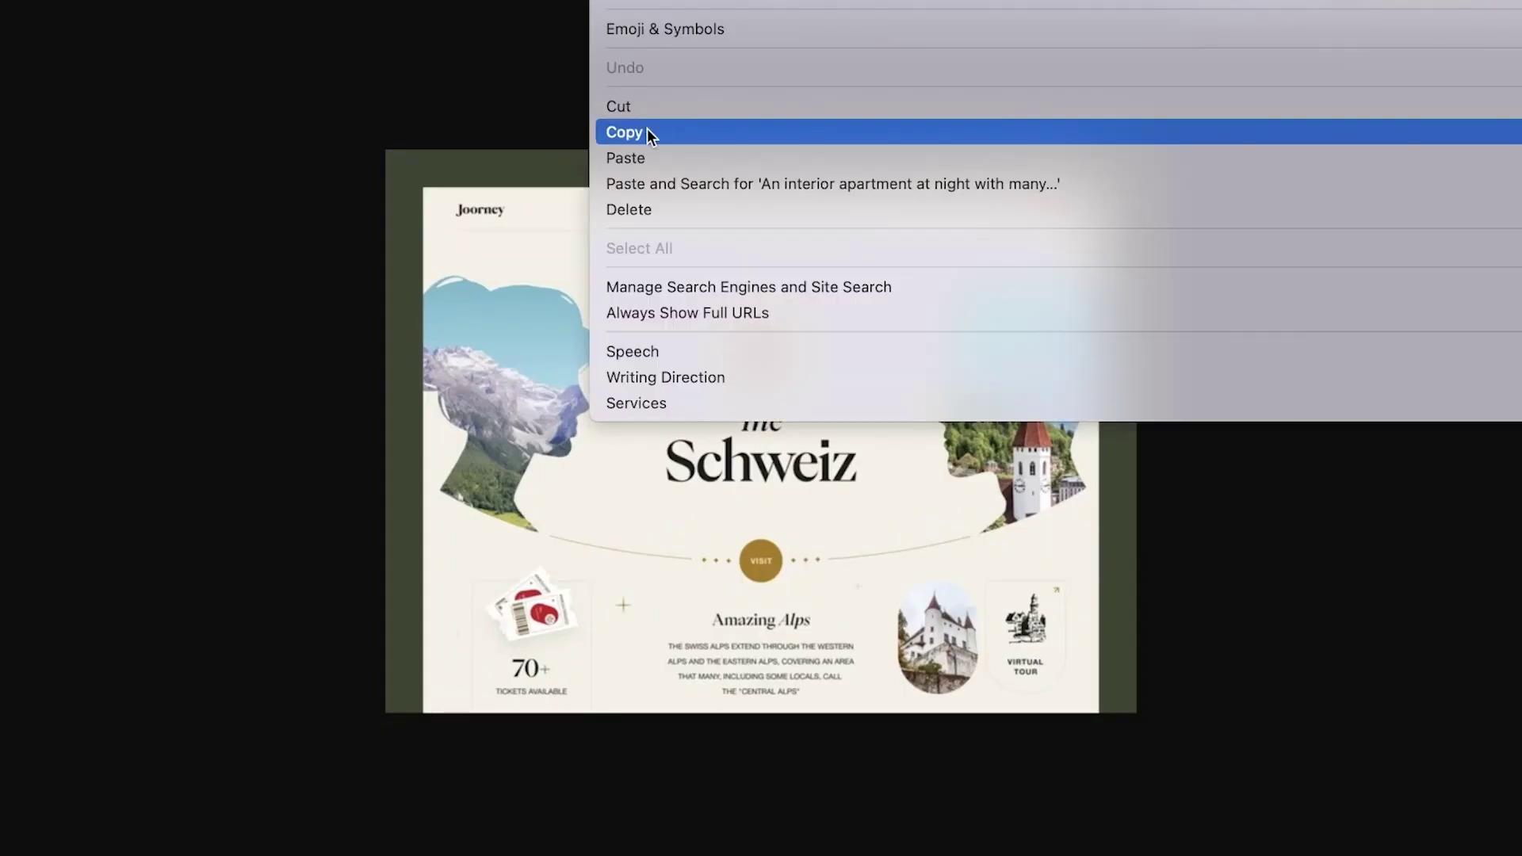
pyautogui.click(647, 128)
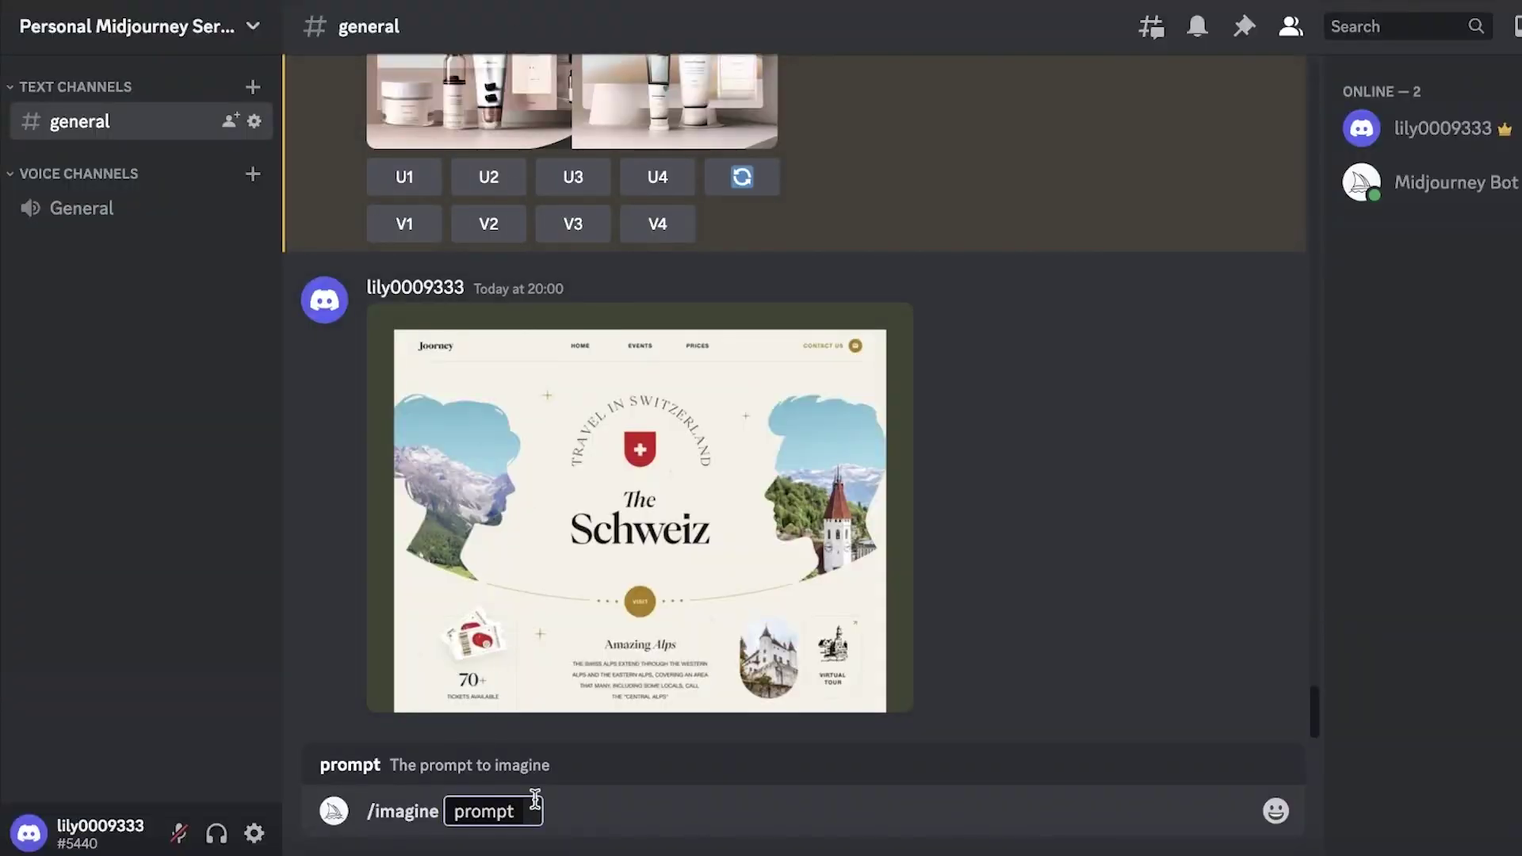
pyautogui.rightClick(532, 810)
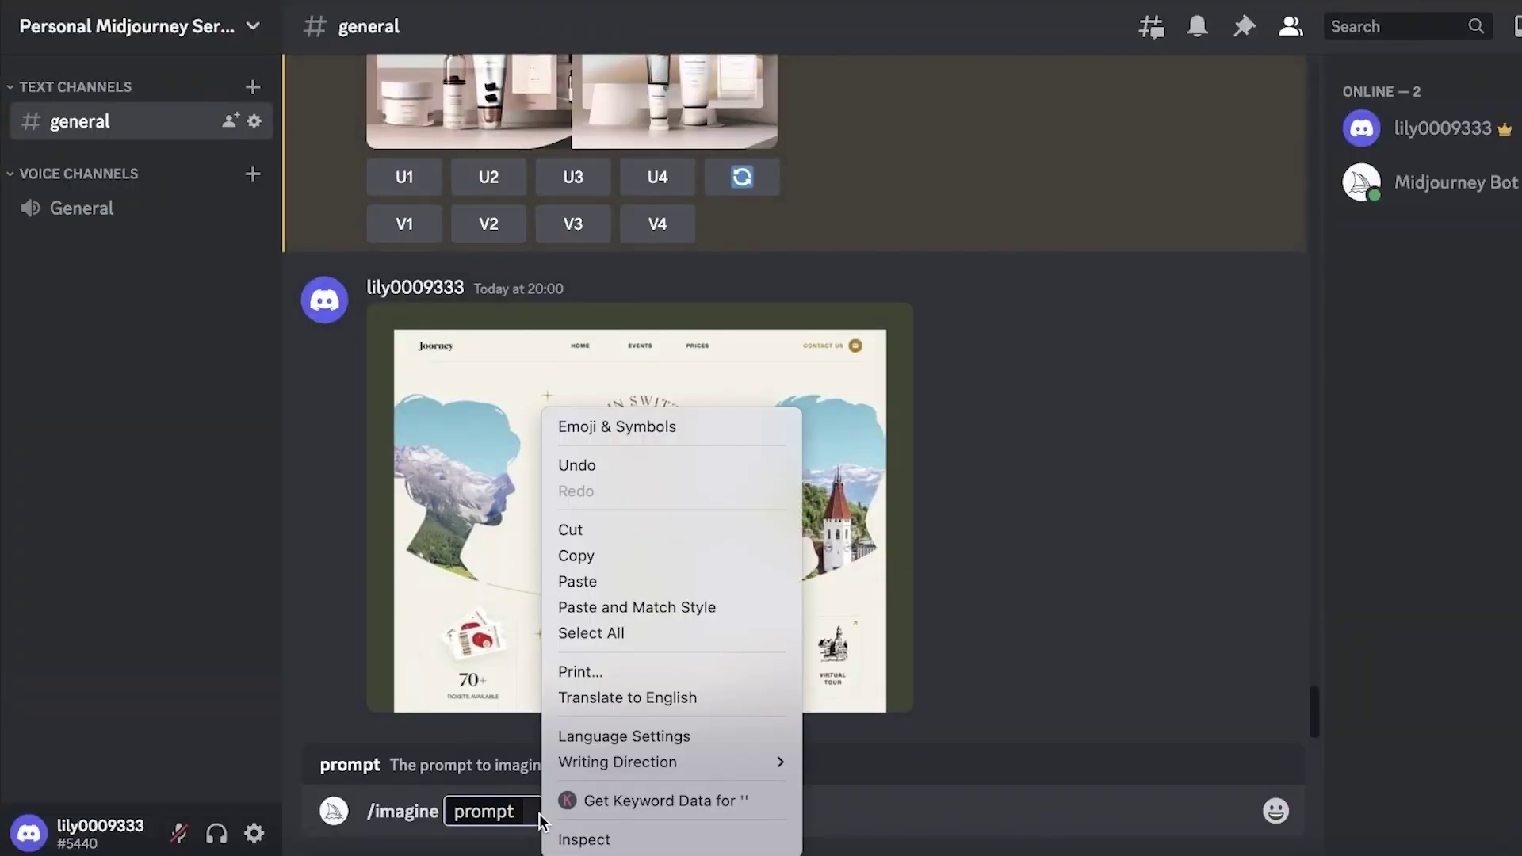
pyautogui.click(640, 583)
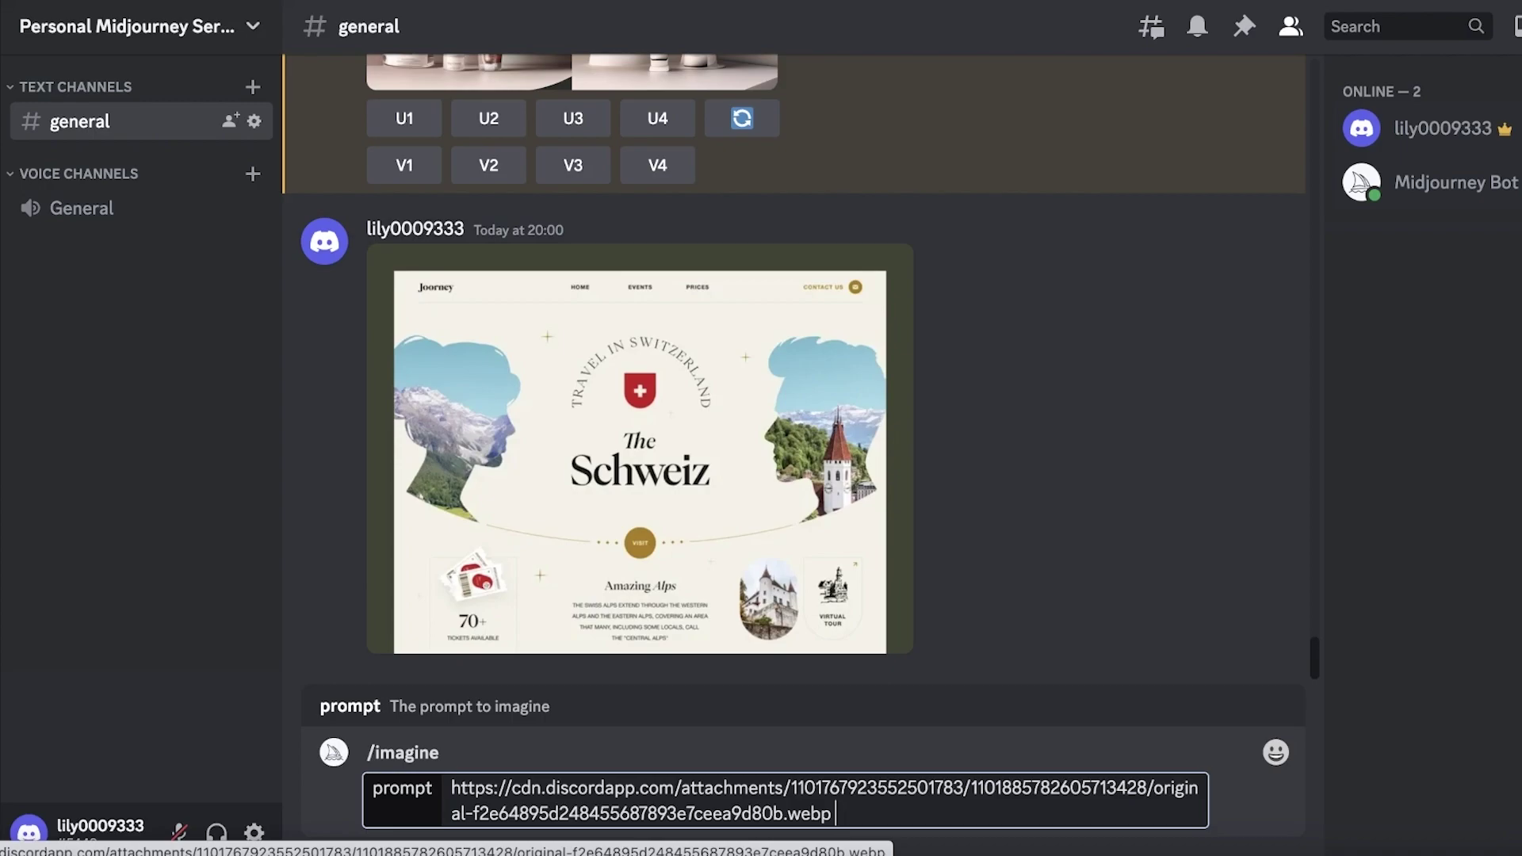
pyautogui.write('for a clothing store,')
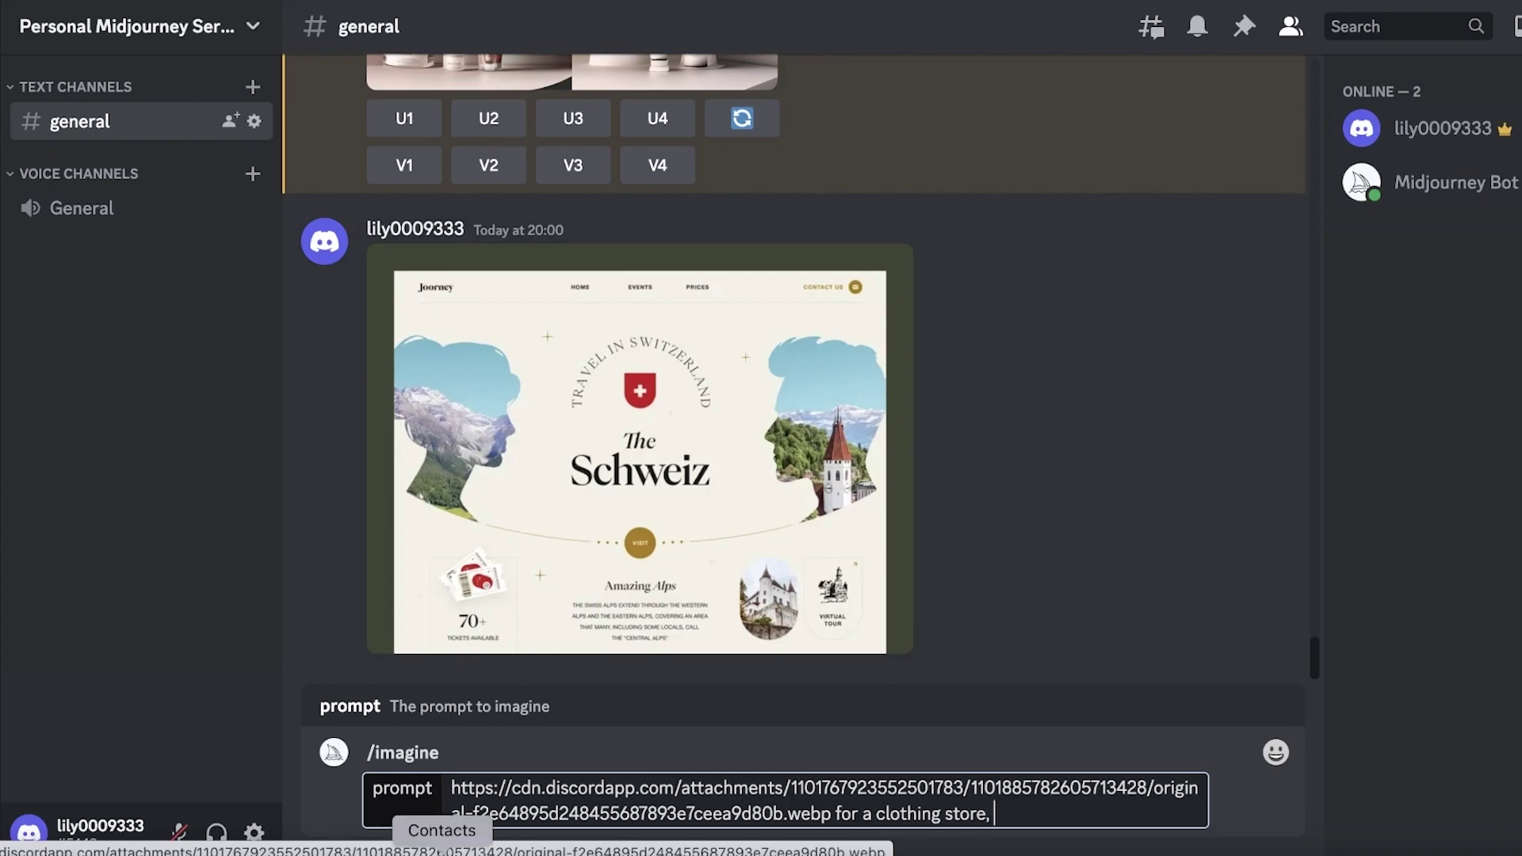
# Step: Append the Notes keywords from 'visual hierarchy' to 'dull pink colour tones' as plain text and submit
pyautogui.click(441, 846)
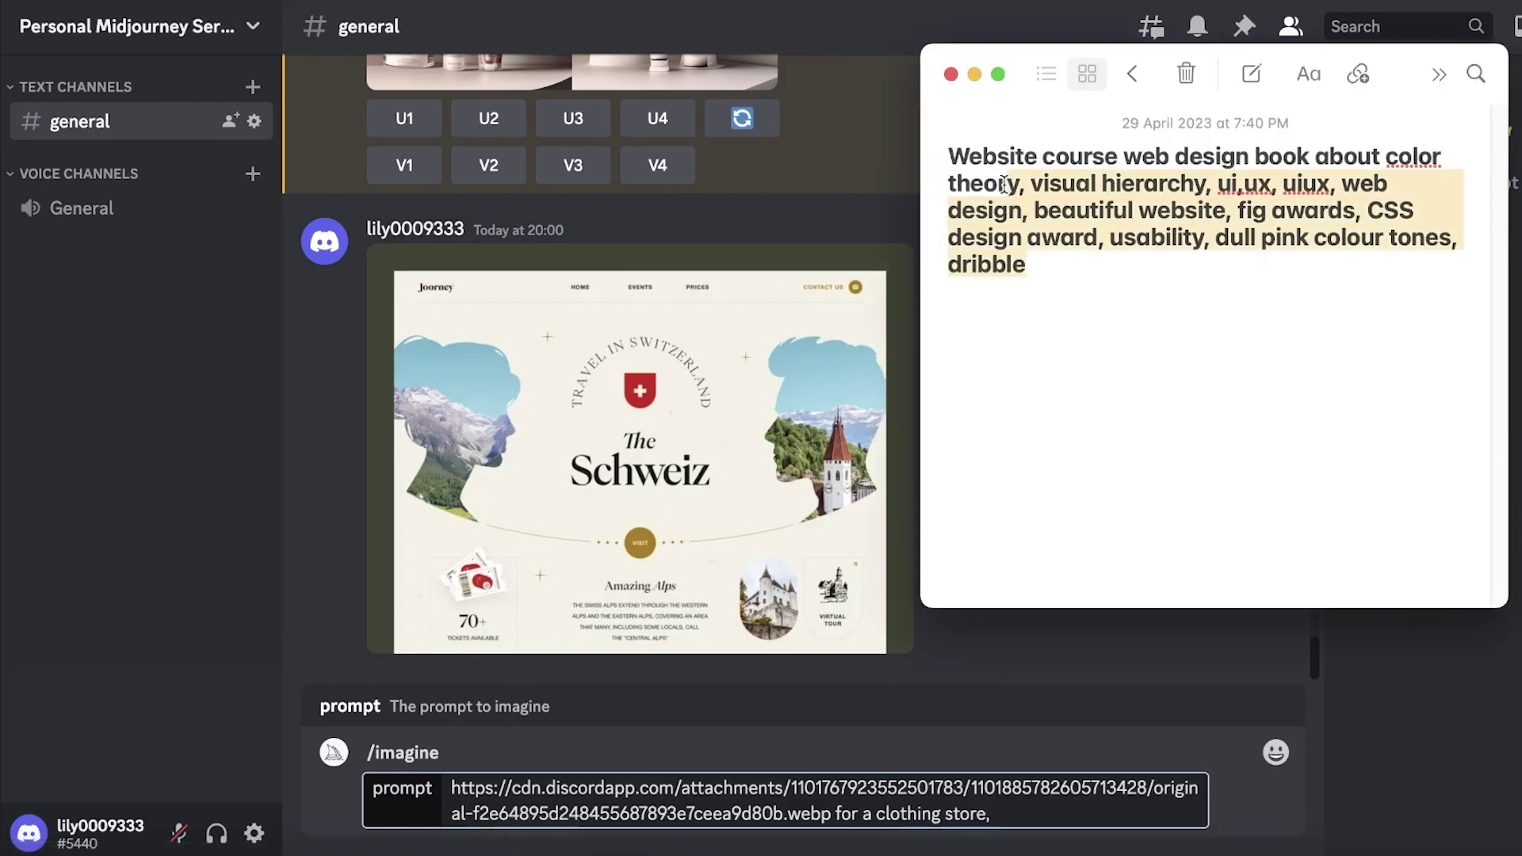
pyautogui.moveTo(1003, 184)
pyautogui.mouseDown()
pyautogui.moveTo(1094, 210)
pyautogui.moveTo(1234, 156)
pyautogui.moveTo(950, 142)
pyautogui.moveTo(1032, 182)
pyautogui.mouseUp()
pyautogui.rightClick(1075, 195)
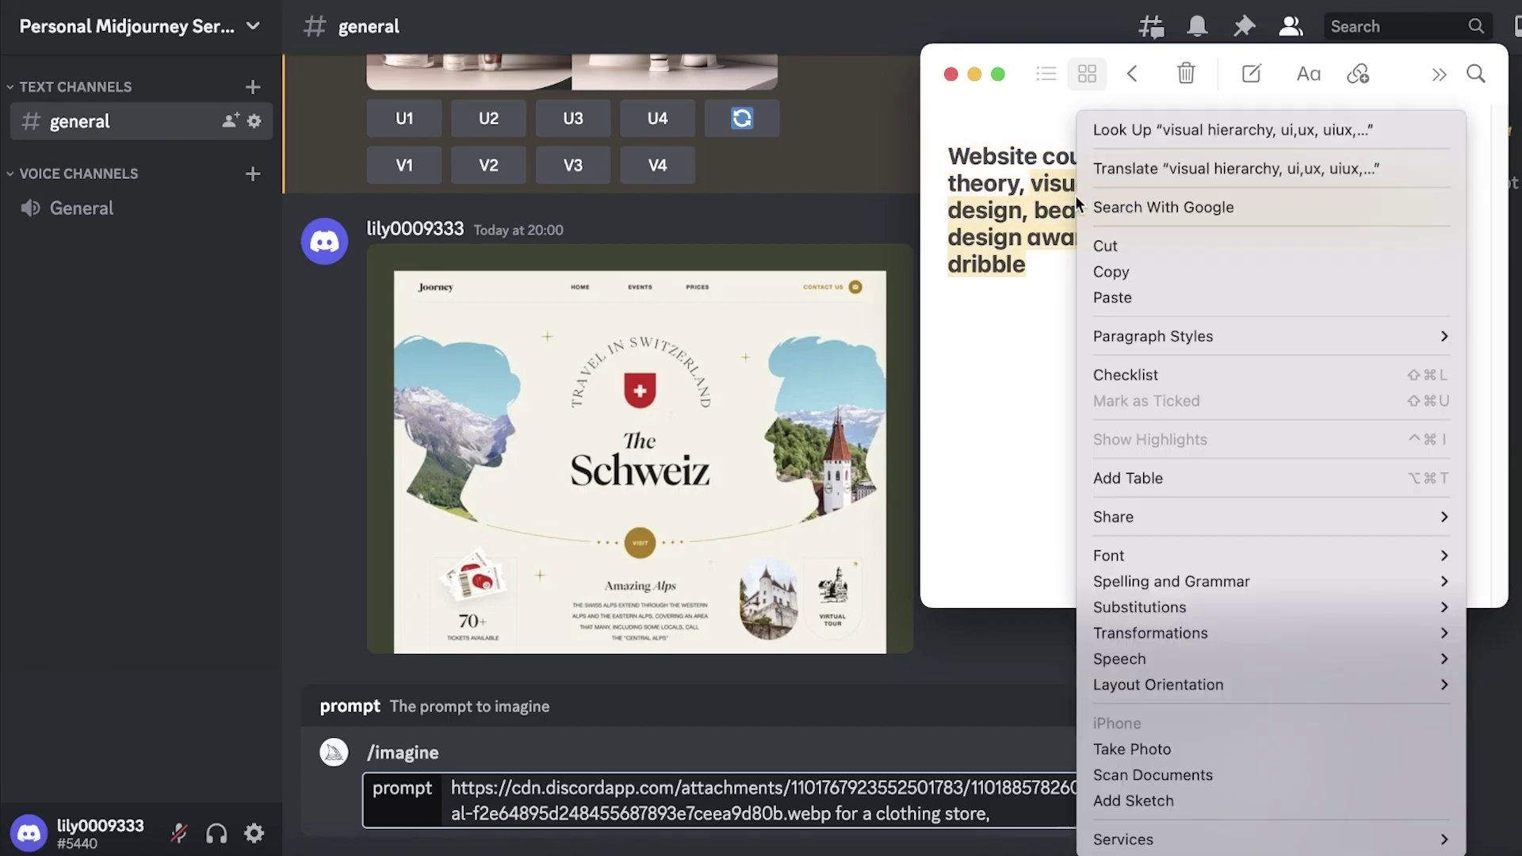
pyautogui.click(1105, 272)
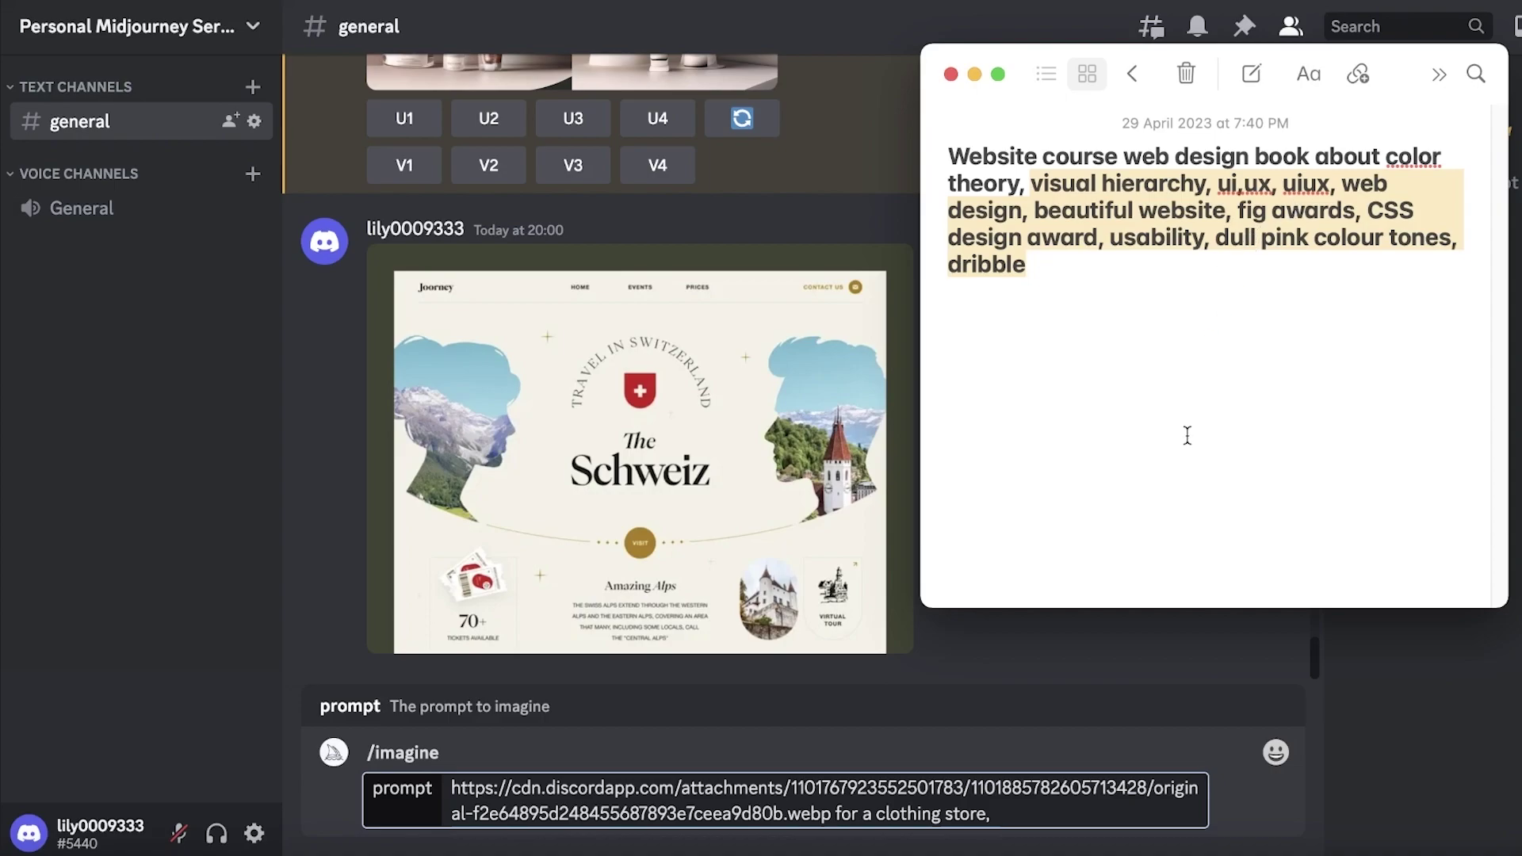
pyautogui.click(1022, 814)
pyautogui.rightClick(1023, 813)
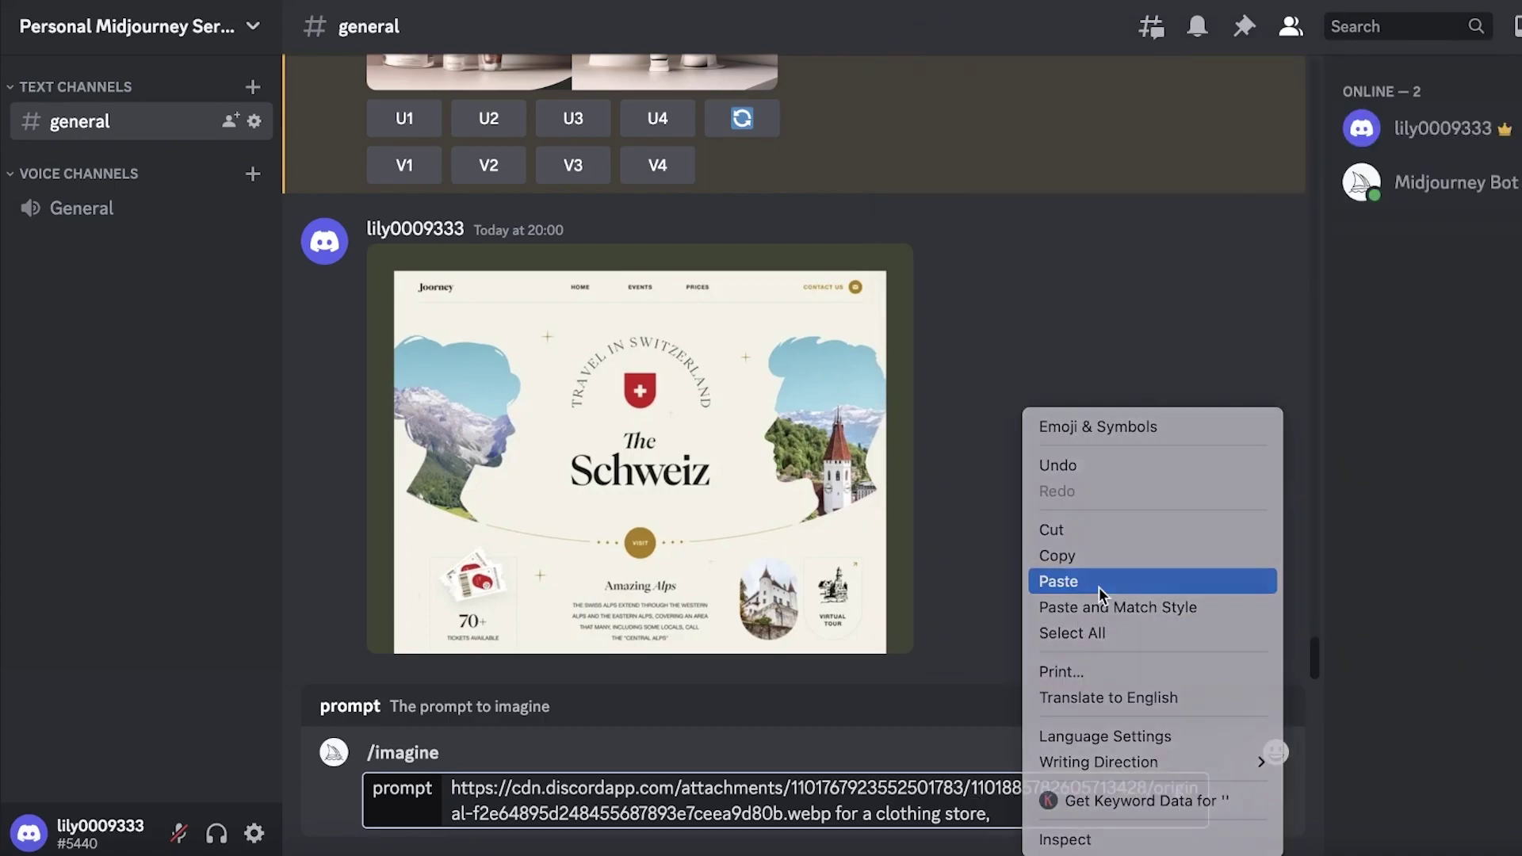
pyautogui.click(1098, 587)
pyautogui.rightClick(1068, 811)
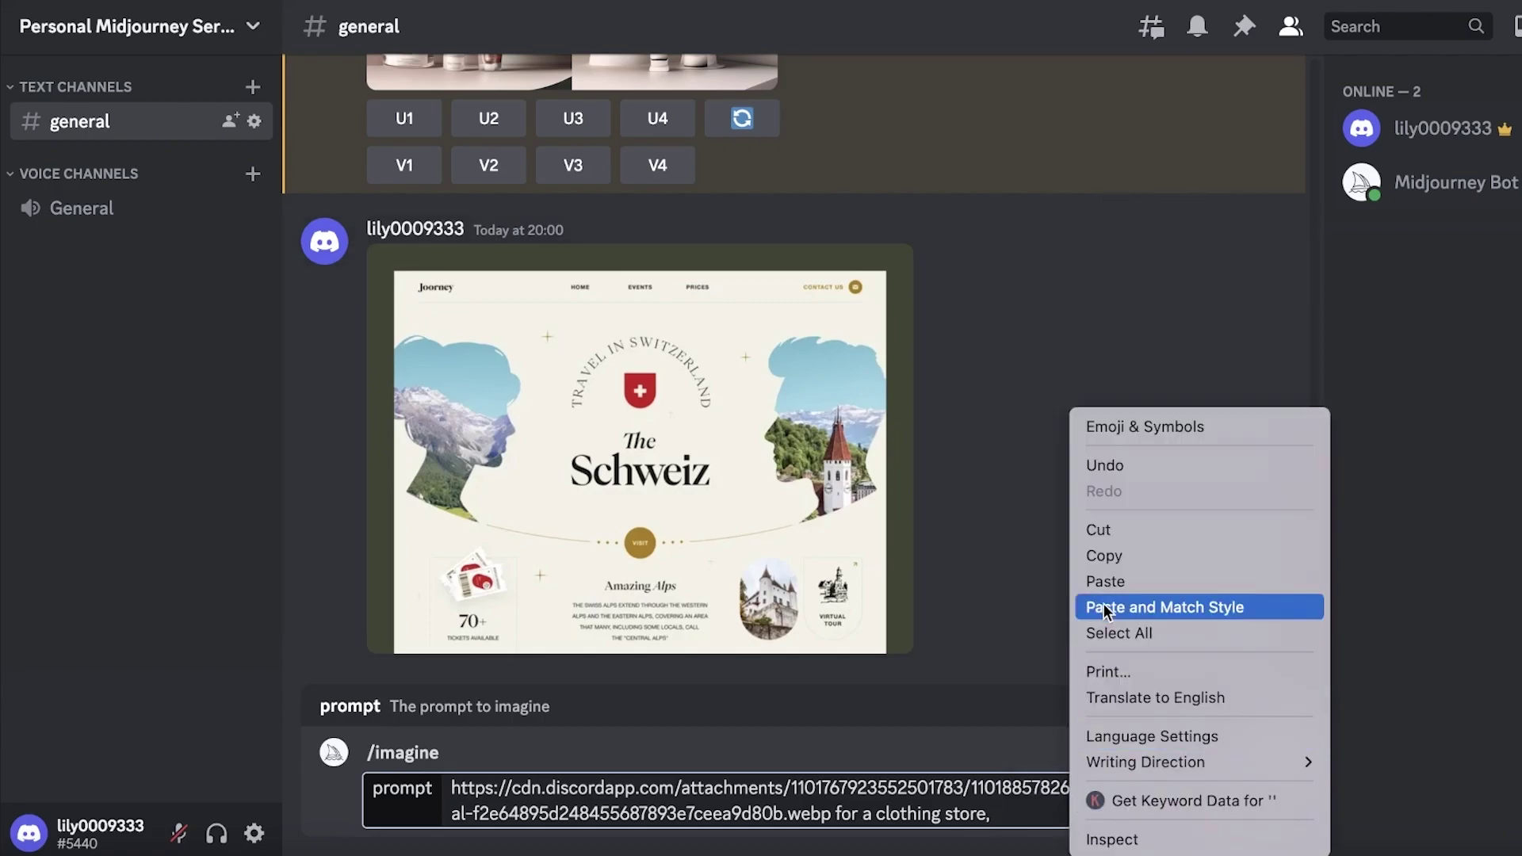
pyautogui.click(1103, 603)
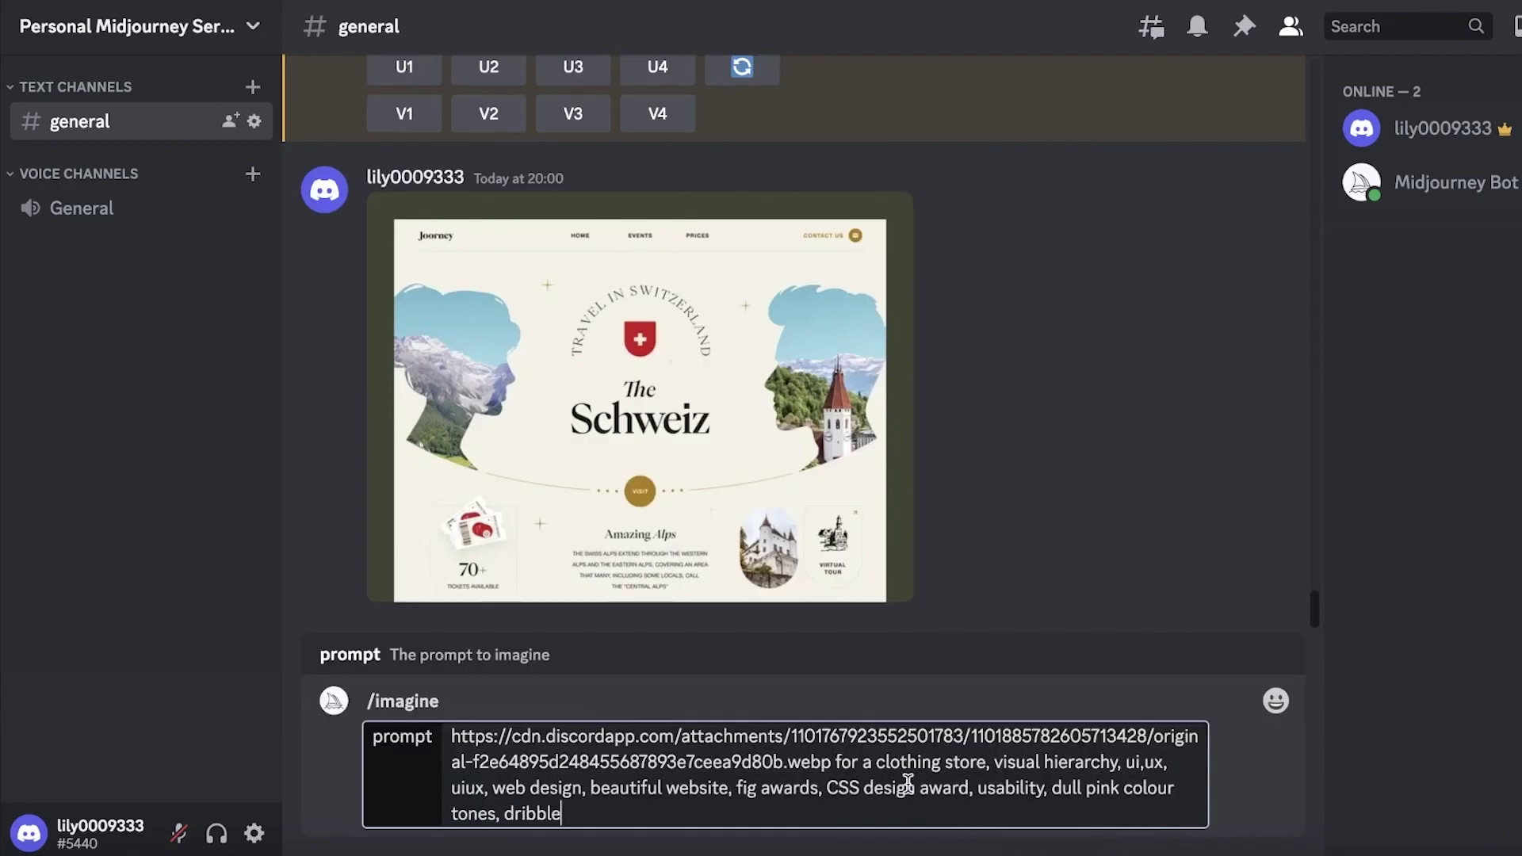
pyautogui.press('Return')
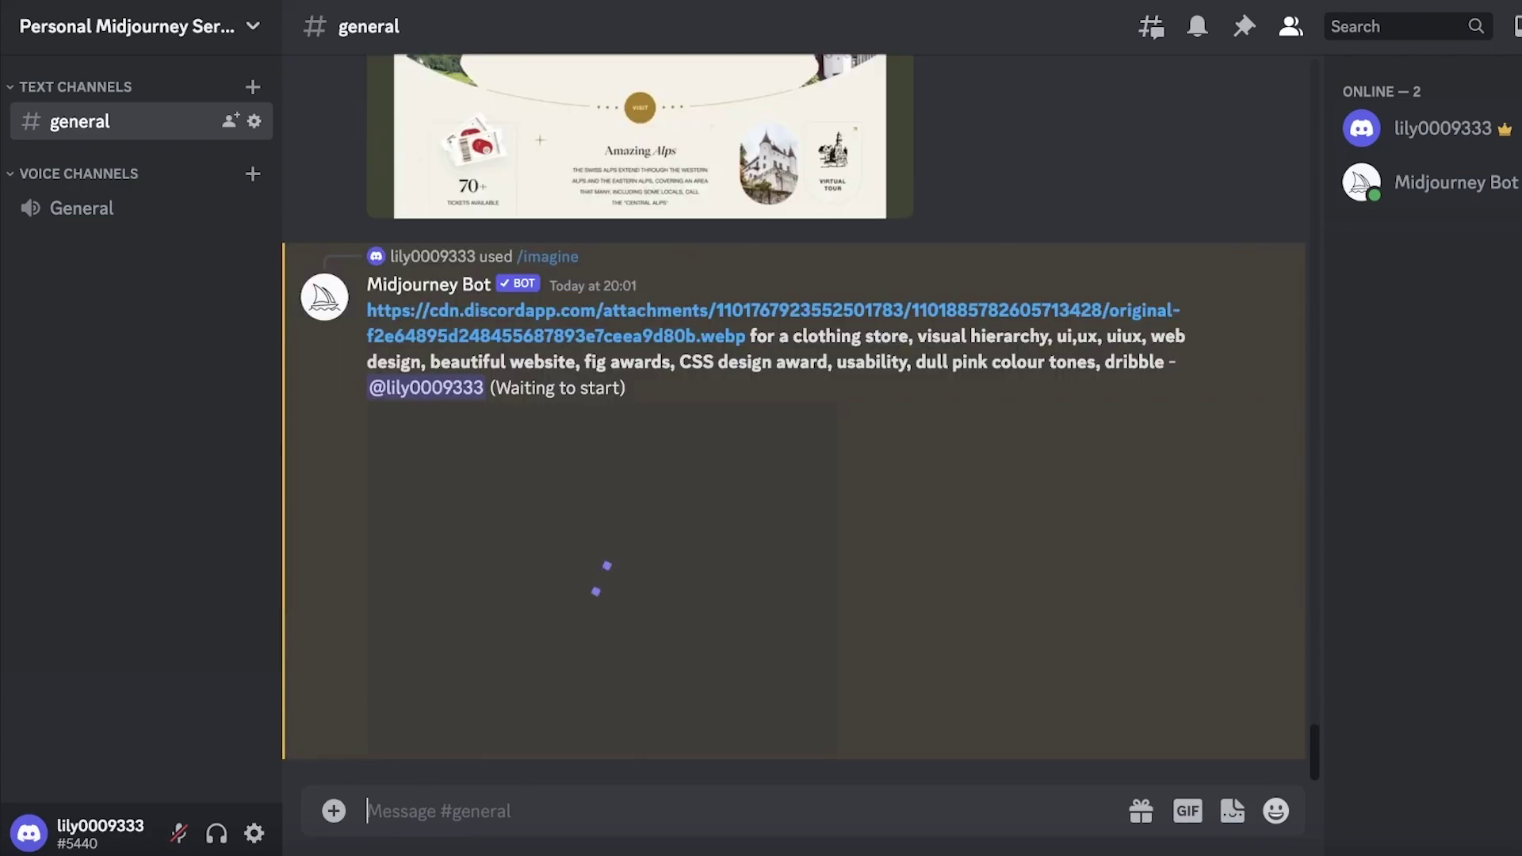
# Step: Scroll to the Midjourney Bot reply and watch the clothing-store grid render to 62%
pyautogui.scroll(7, 1005, 321)
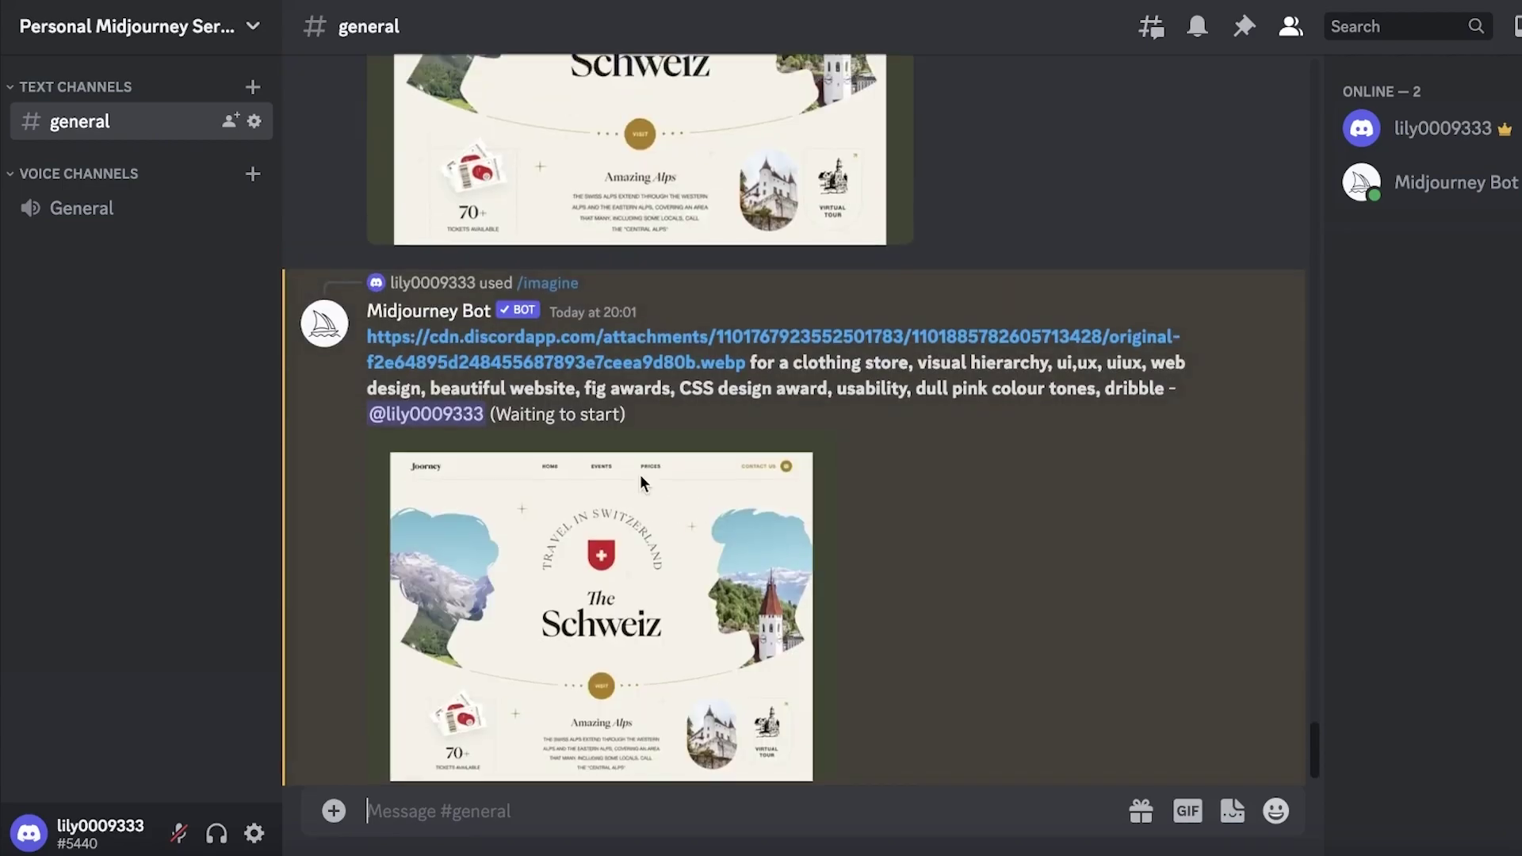
pyautogui.scroll(-3, 1005, 321)
pyautogui.scroll(-5, 1005, 321)
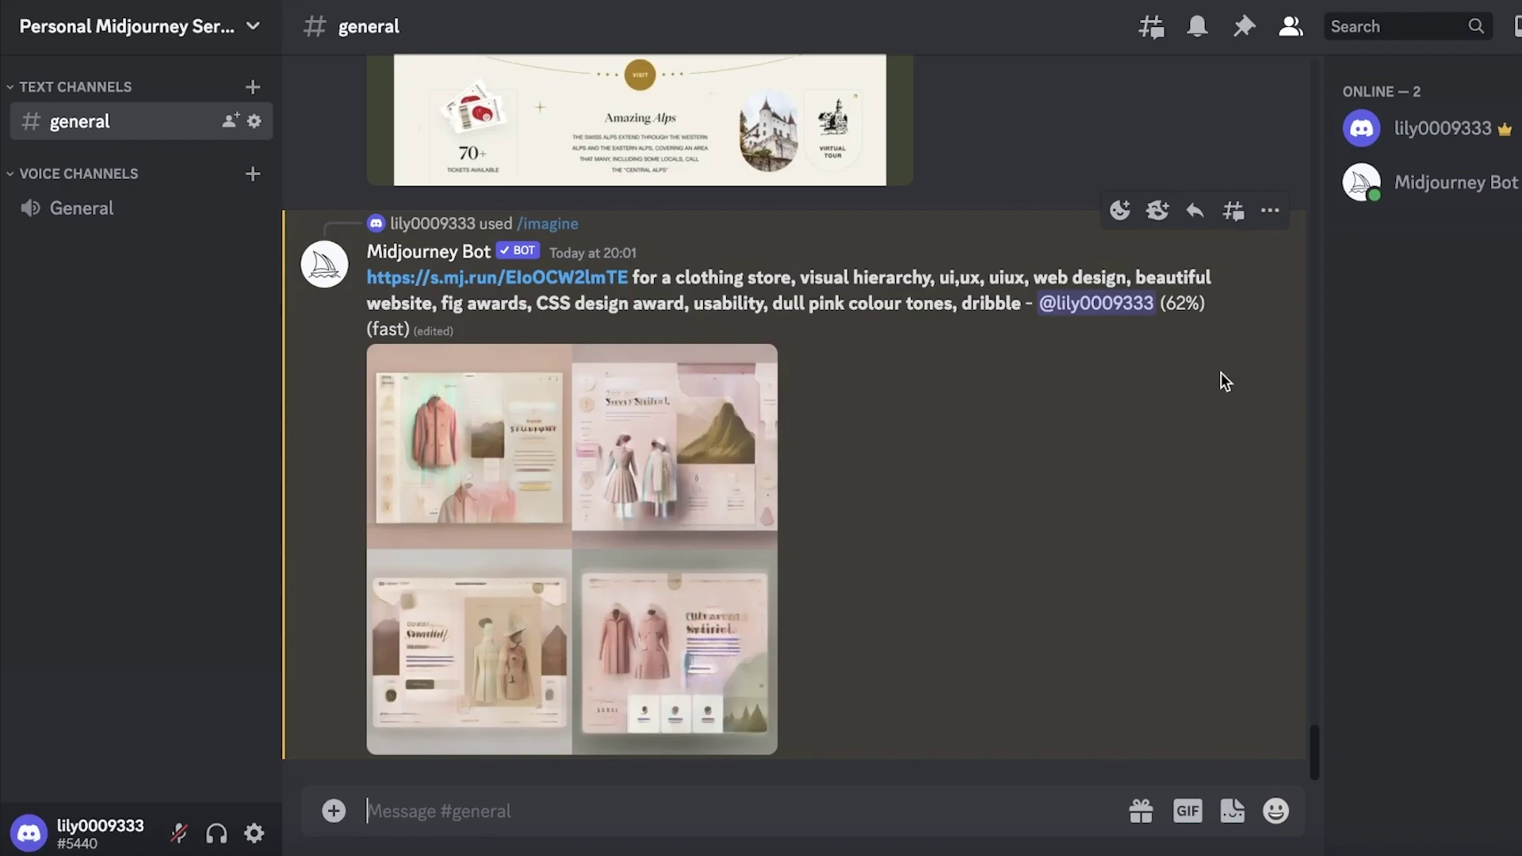
# Step: Enlarge the finished pink clothing-store mockup grid, then glance back at the Schweiz reference
pyautogui.click(553, 380)
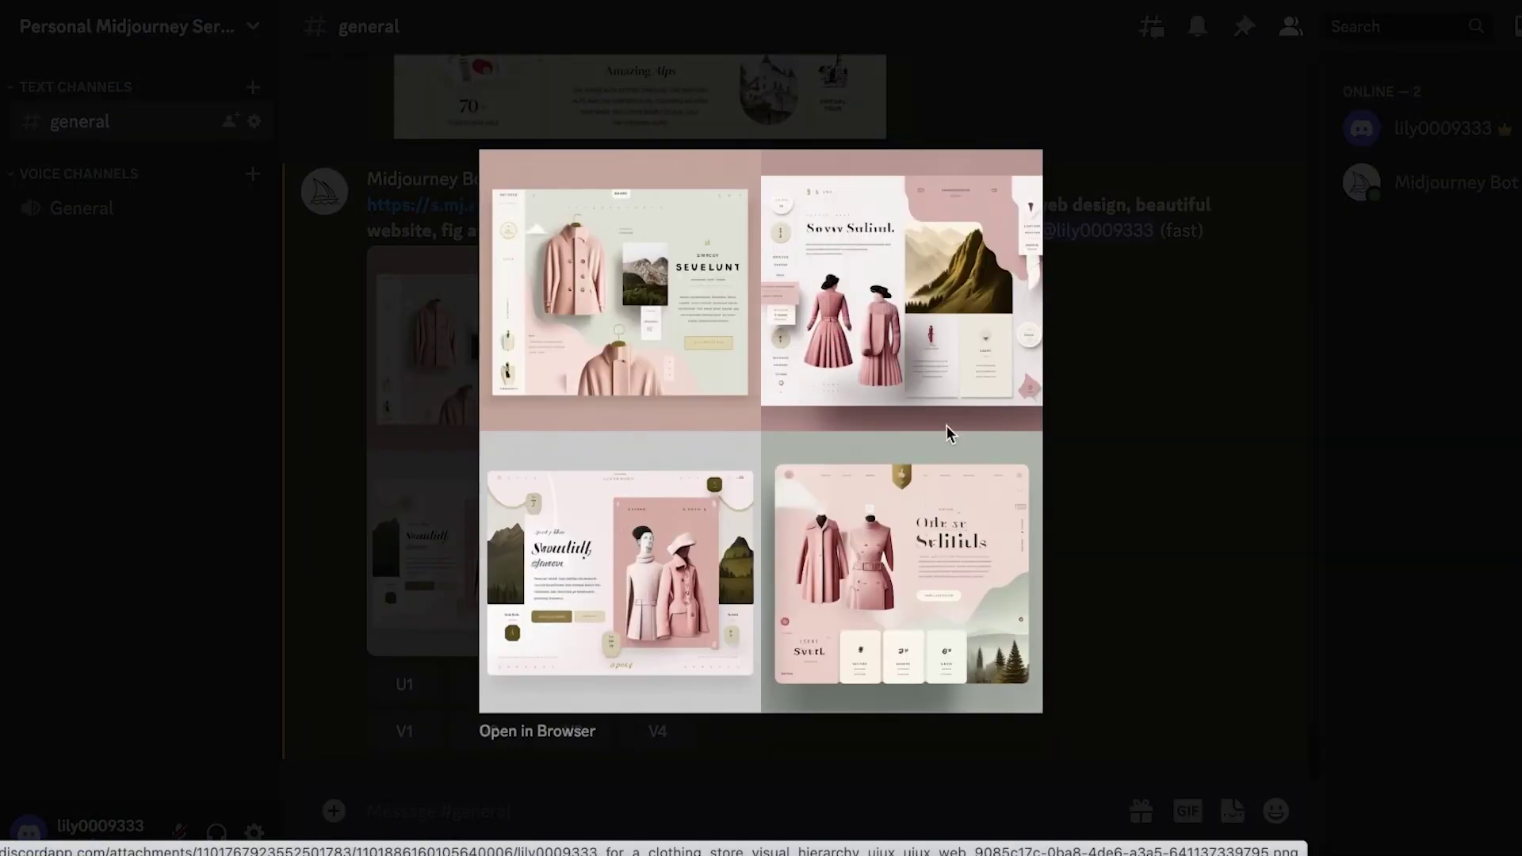
pyautogui.click(1132, 508)
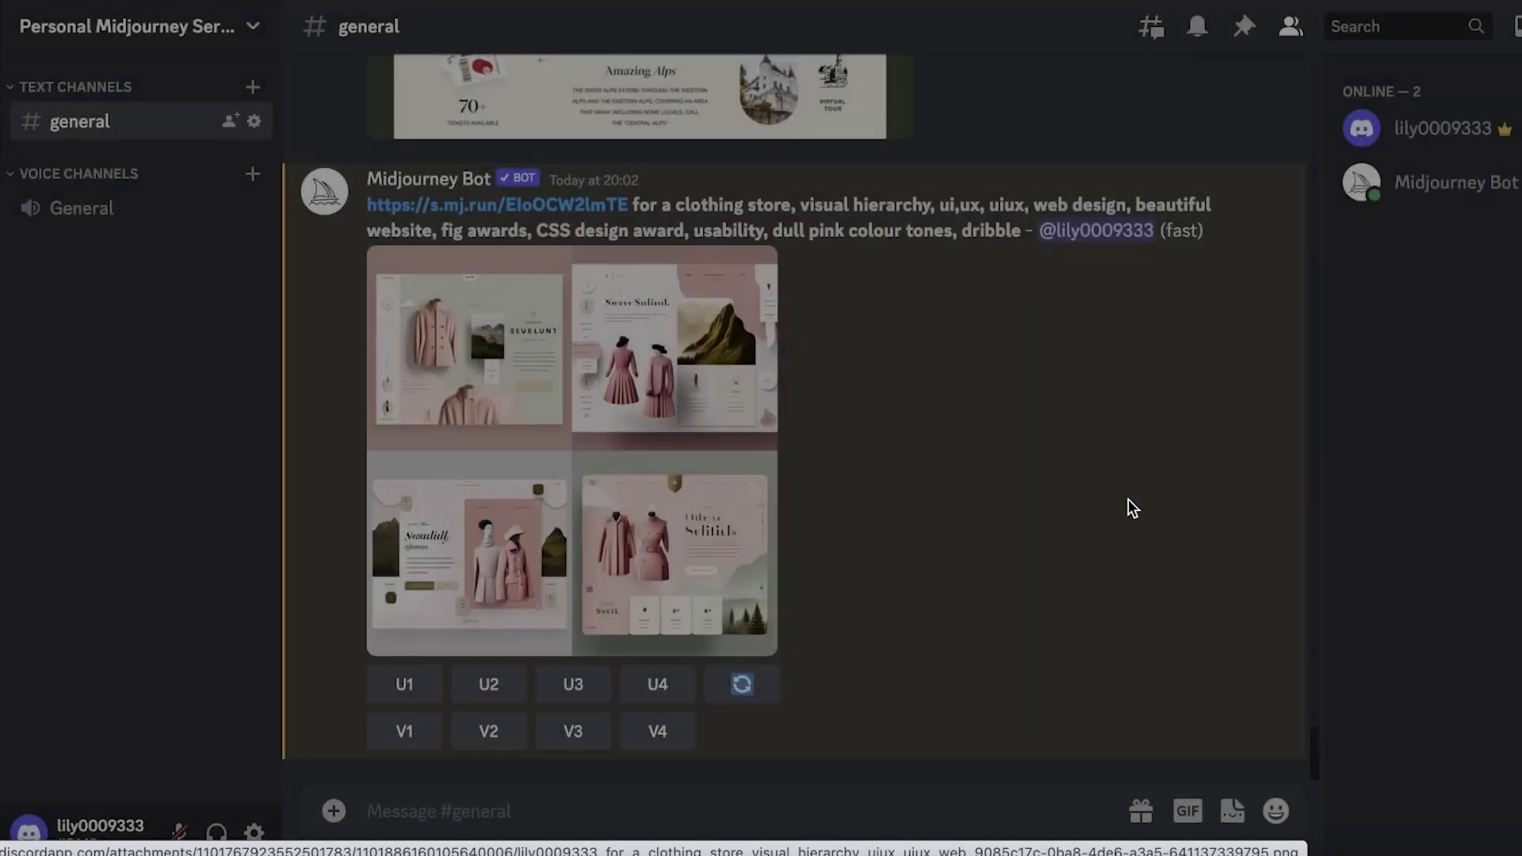
pyautogui.scroll(10, 558, 470)
pyautogui.scroll(-3, 558, 470)
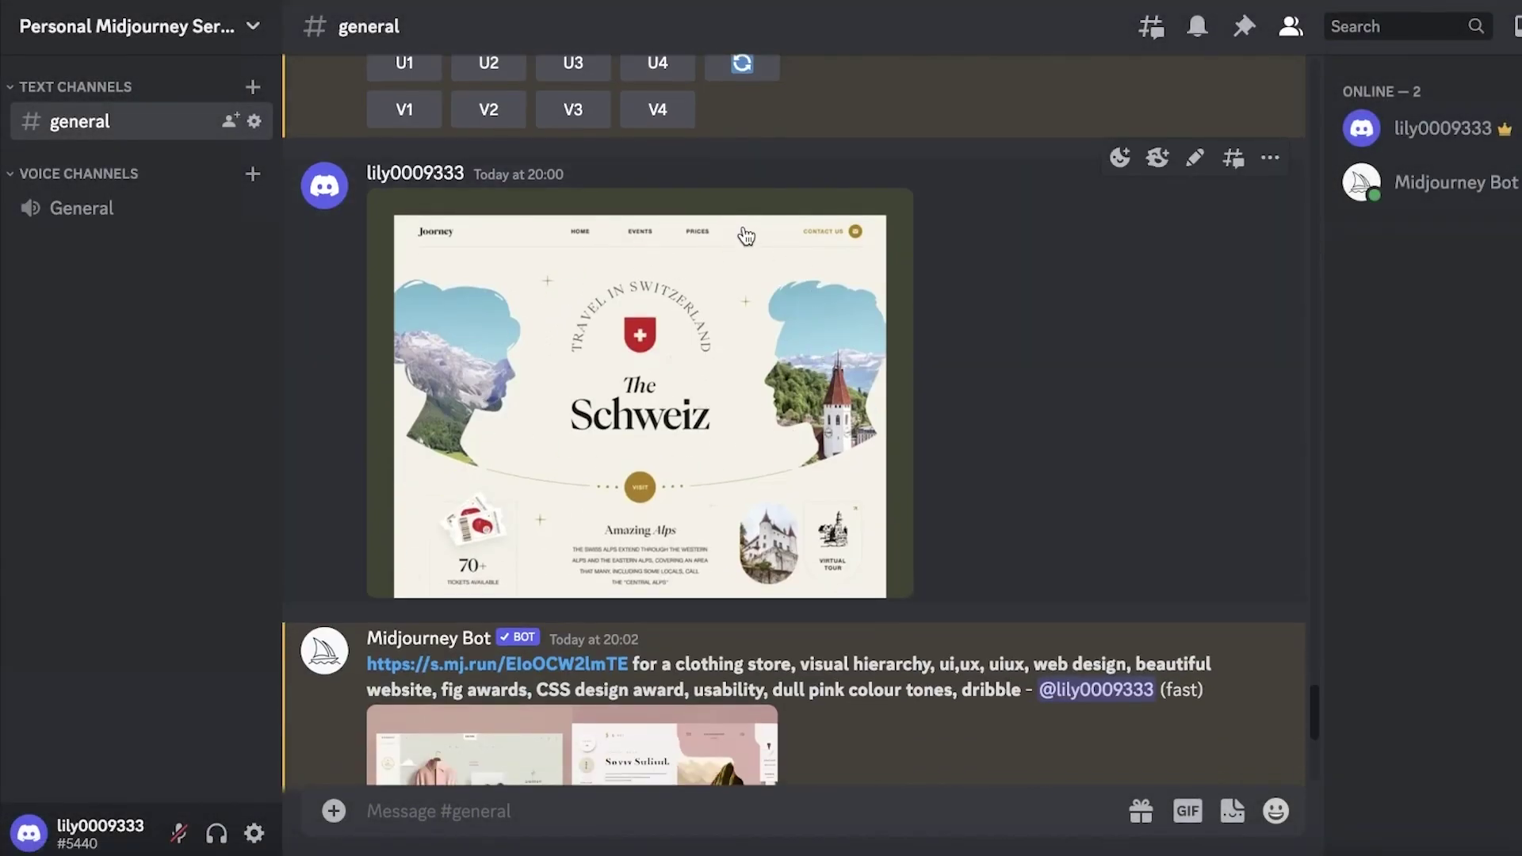
pyautogui.scroll(-6, 592, 253)
# Step: Inspect the enlarged grid once more and compare it against the Schweiz reference design
pyautogui.click(554, 361)
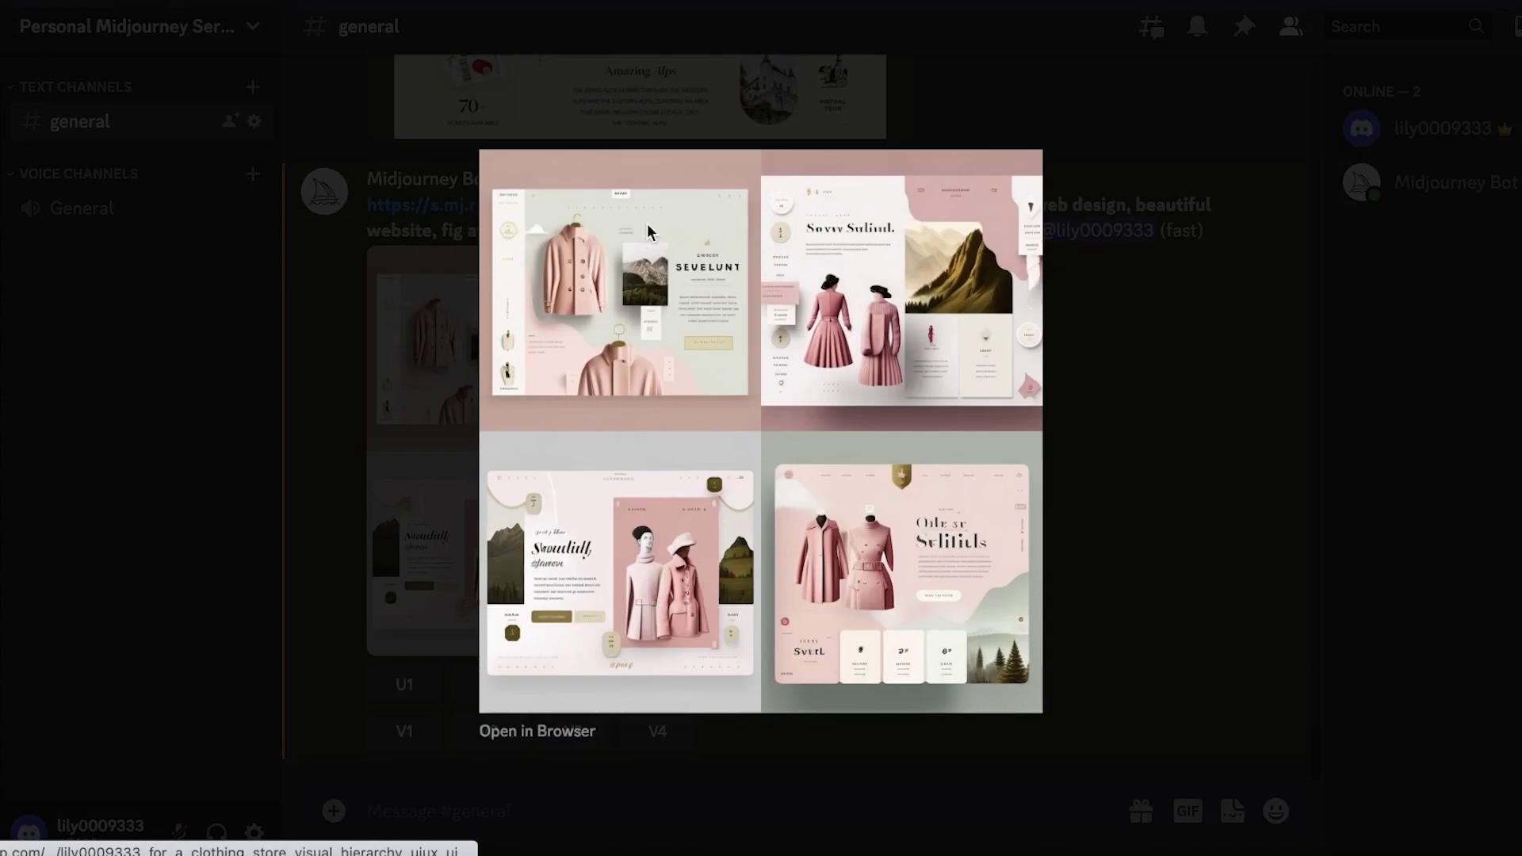
pyautogui.click(1129, 470)
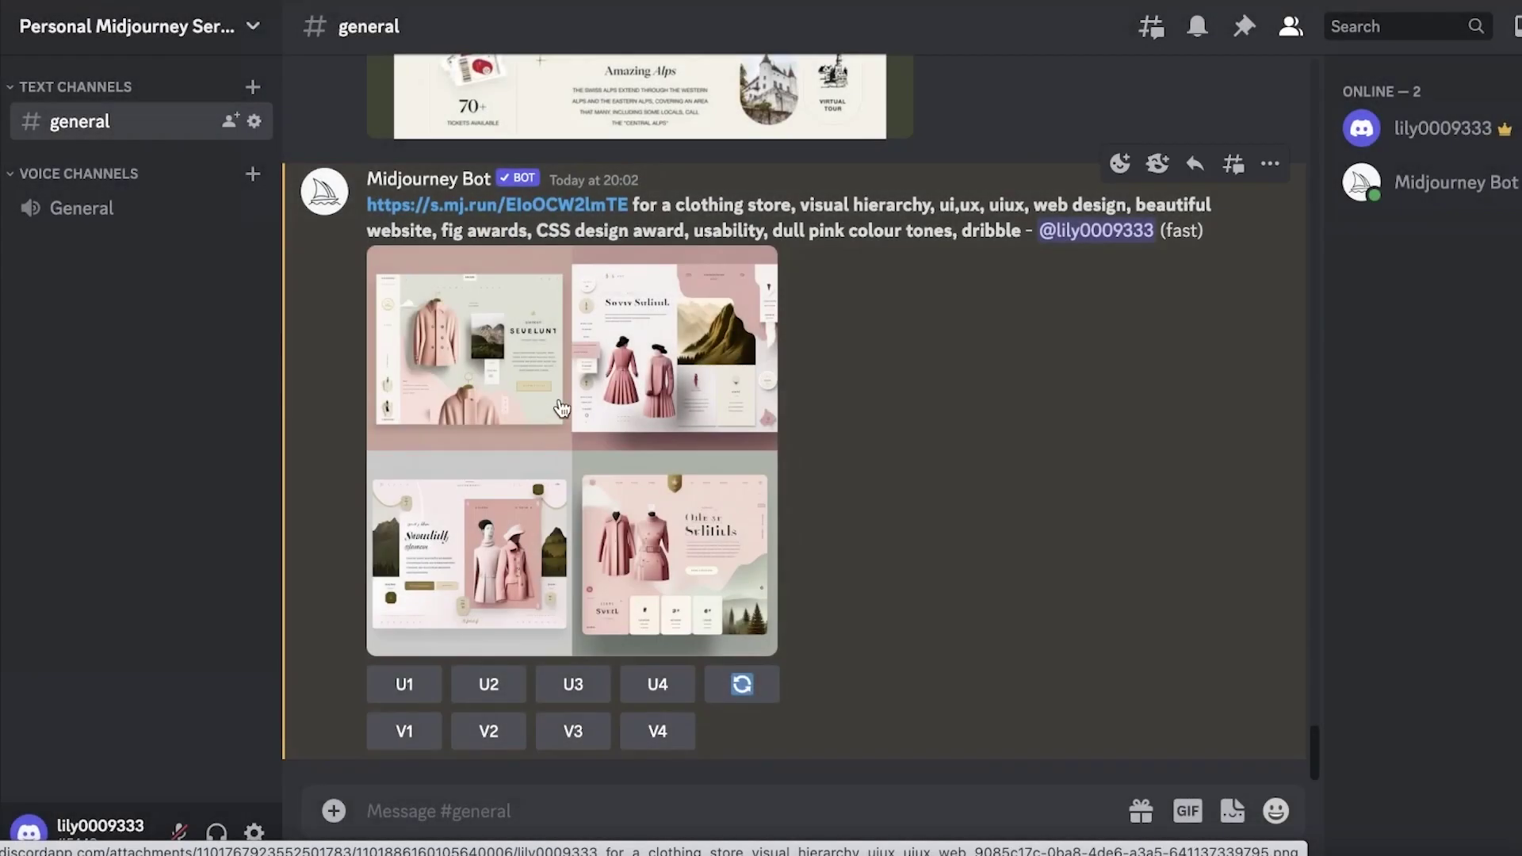
pyautogui.scroll(1, 867, 380)
pyautogui.scroll(5, 867, 378)
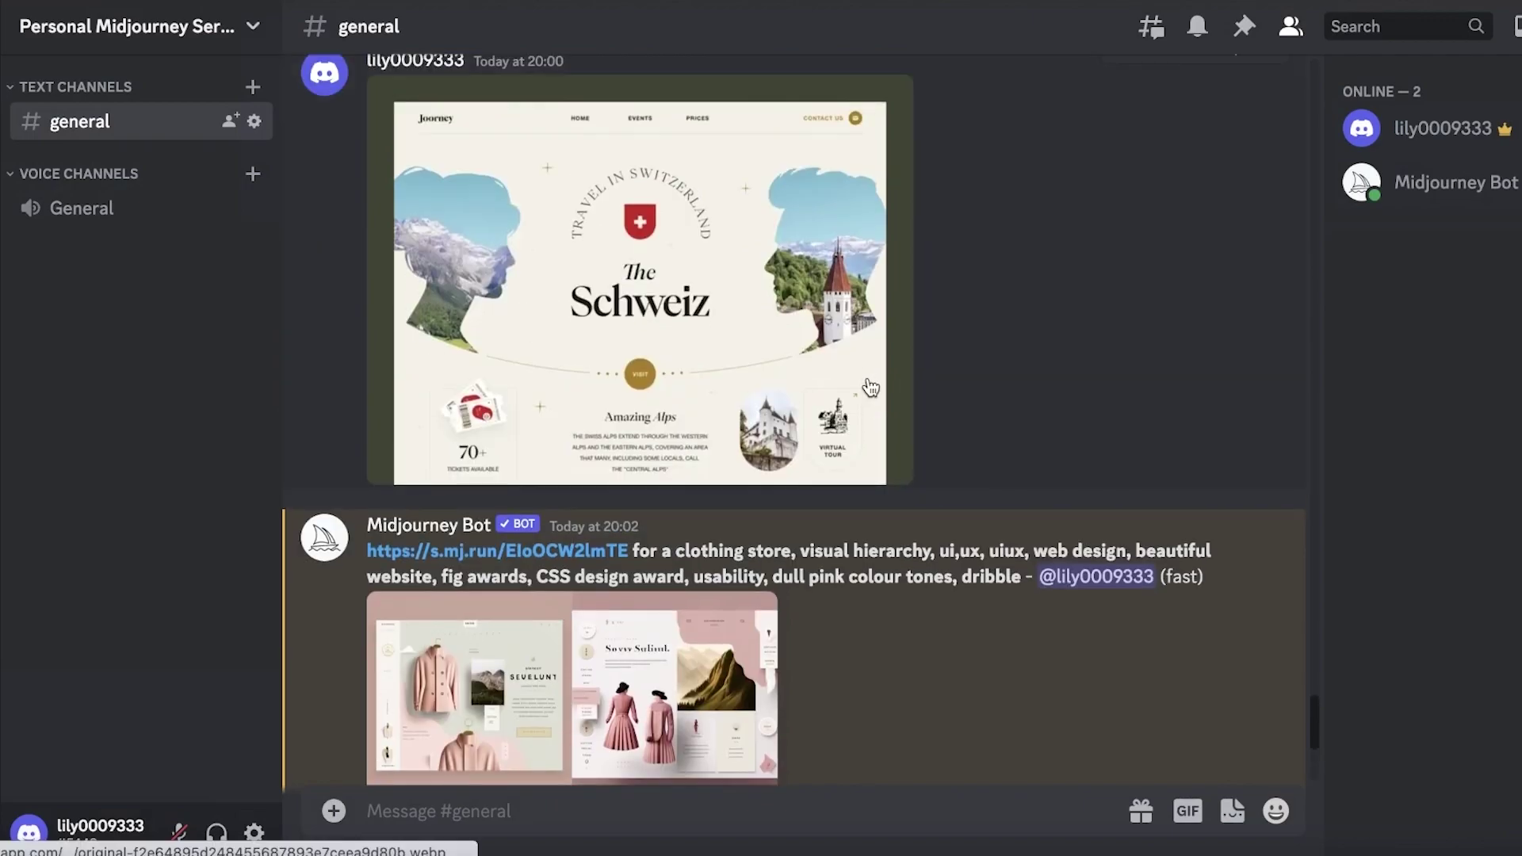
pyautogui.scroll(4, 1021, 287)
pyautogui.scroll(-8, 1023, 284)
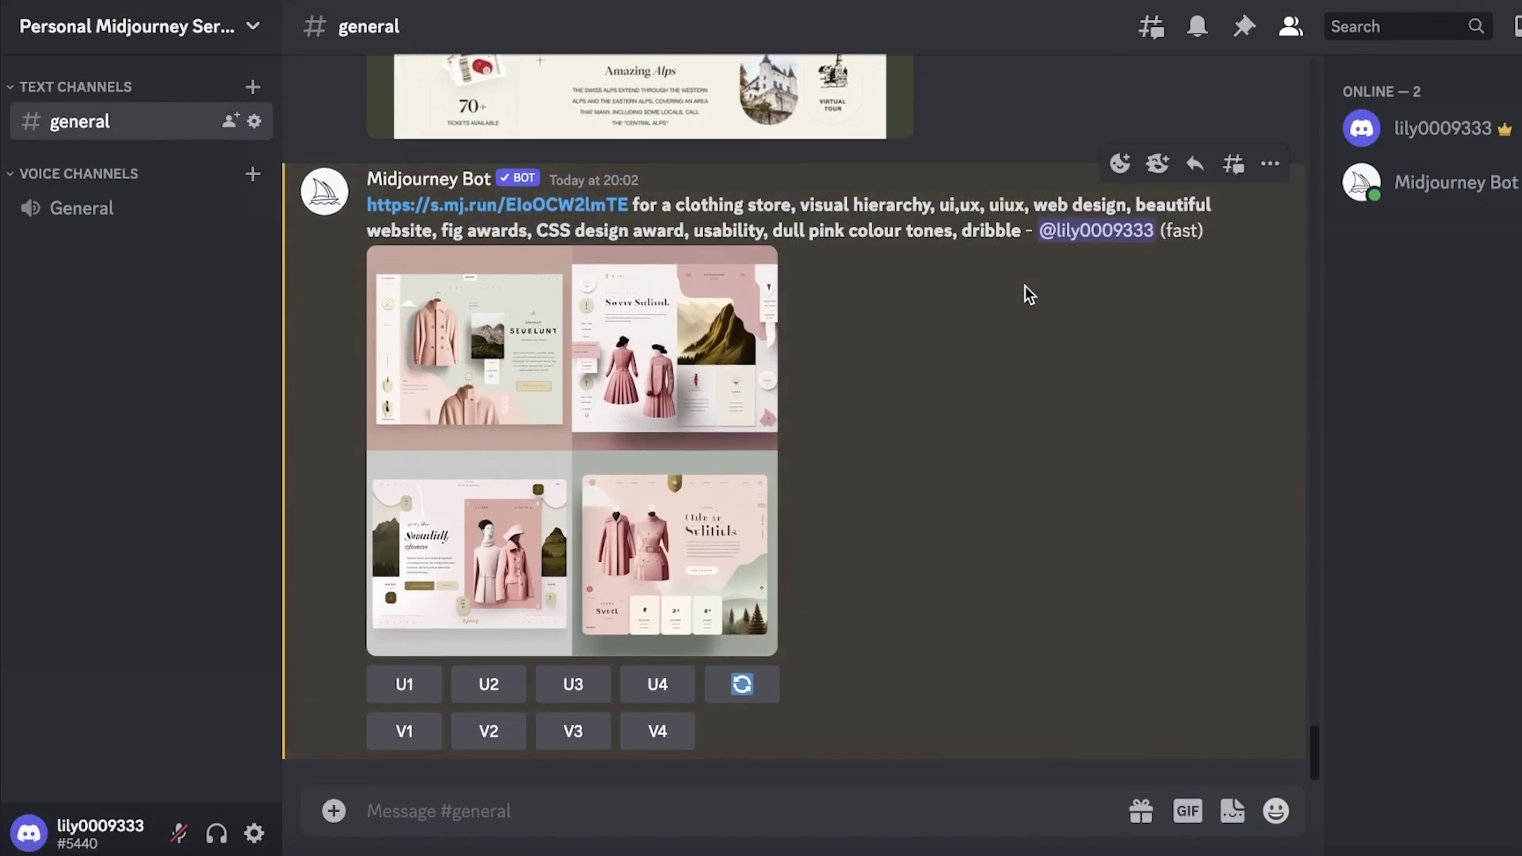